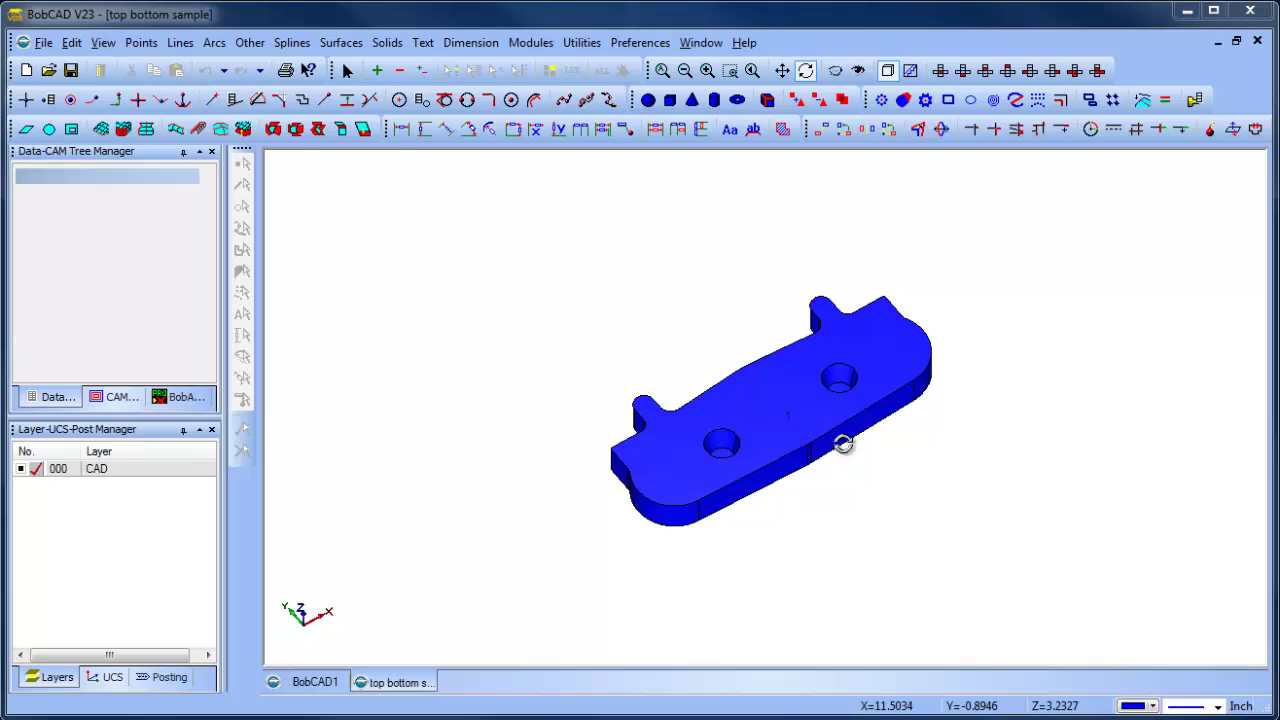
Dock the Layer-UCS-Post Manager on the side of the workspace opposite the Data-CAM Tree Manager.
scroll(864, 411, up, 2)
mouse_move(864, 411)
mouse_down()
mouse_move(909, 340)
mouse_move(898, 443)
mouse_move(991, 420)
mouse_move(837, 303)
mouse_move(883, 403)
mouse_move(757, 563)
mouse_move(937, 549)
mouse_move(849, 317)
mouse_move(814, 517)
mouse_move(856, 533)
mouse_move(861, 423)
mouse_up()
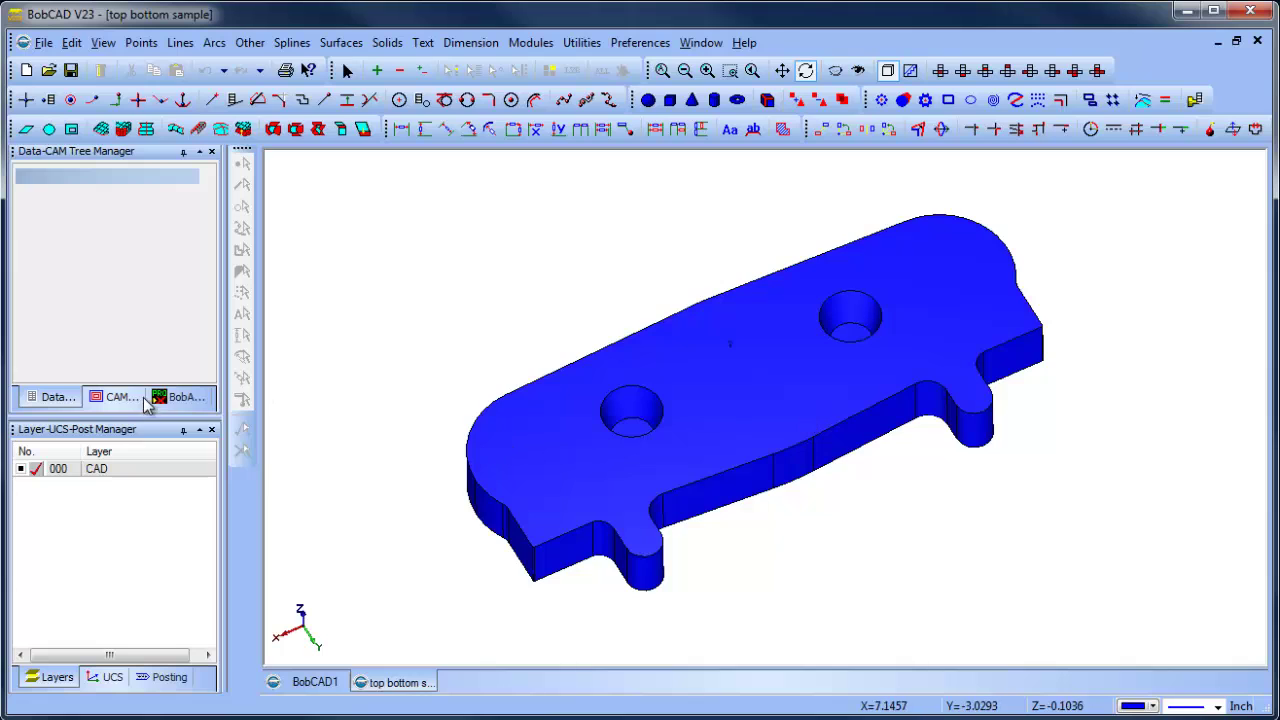
drag(143, 430, 687, 423)
drag(1180, 228, 1219, 244)
Show the Measure Entity pane and dock it above the Layer-UCS-Post Manager, enlarging it slightly.
right_click(1213, 78)
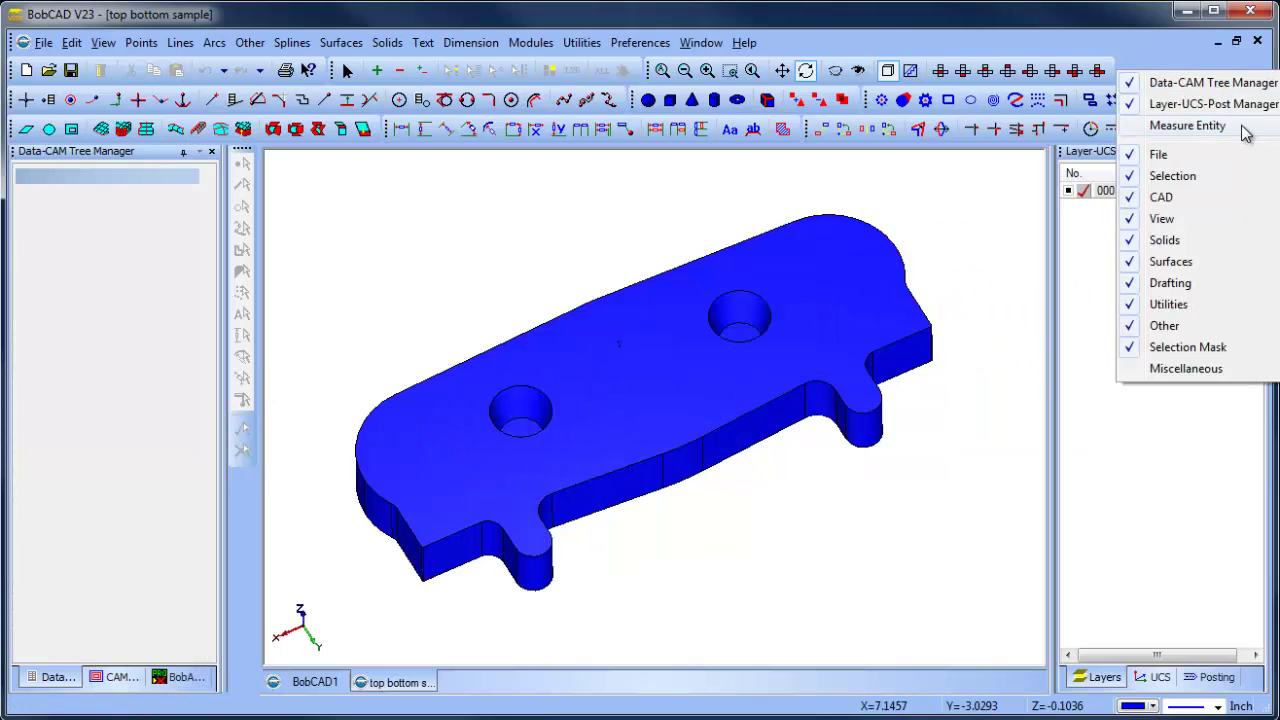
click(1240, 127)
drag(115, 540, 1137, 244)
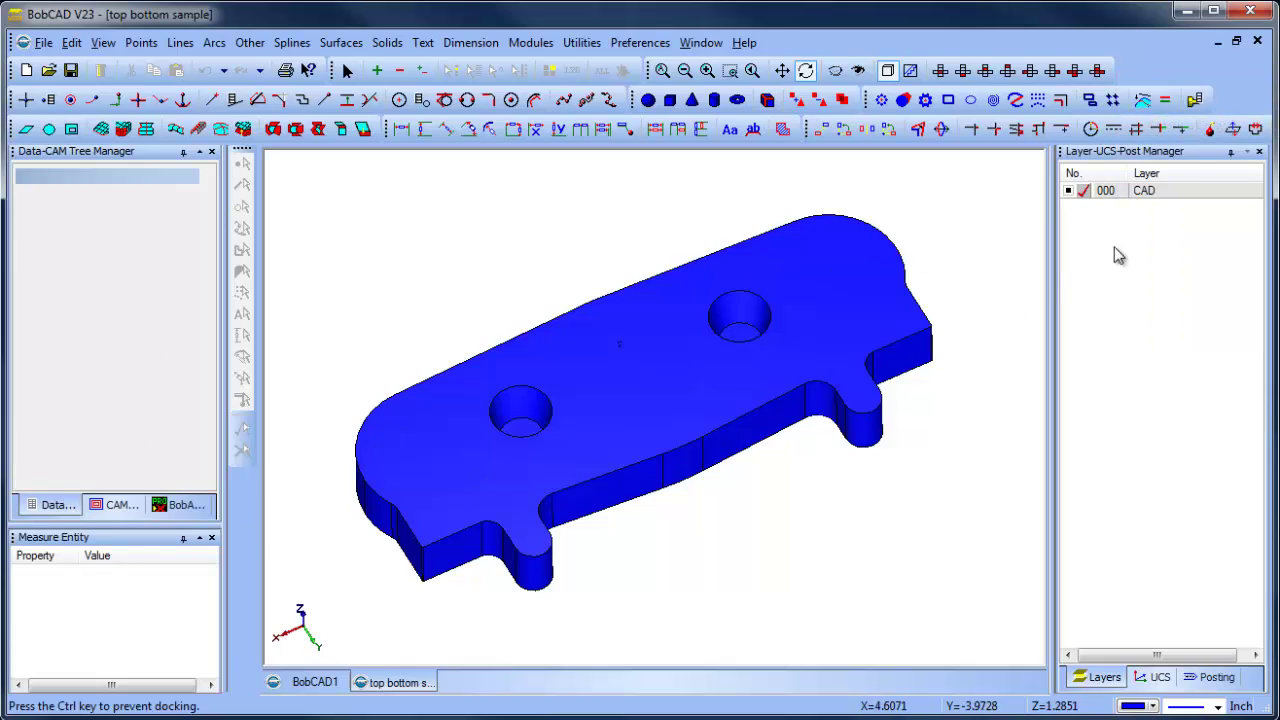
drag(1172, 170, 1106, 208)
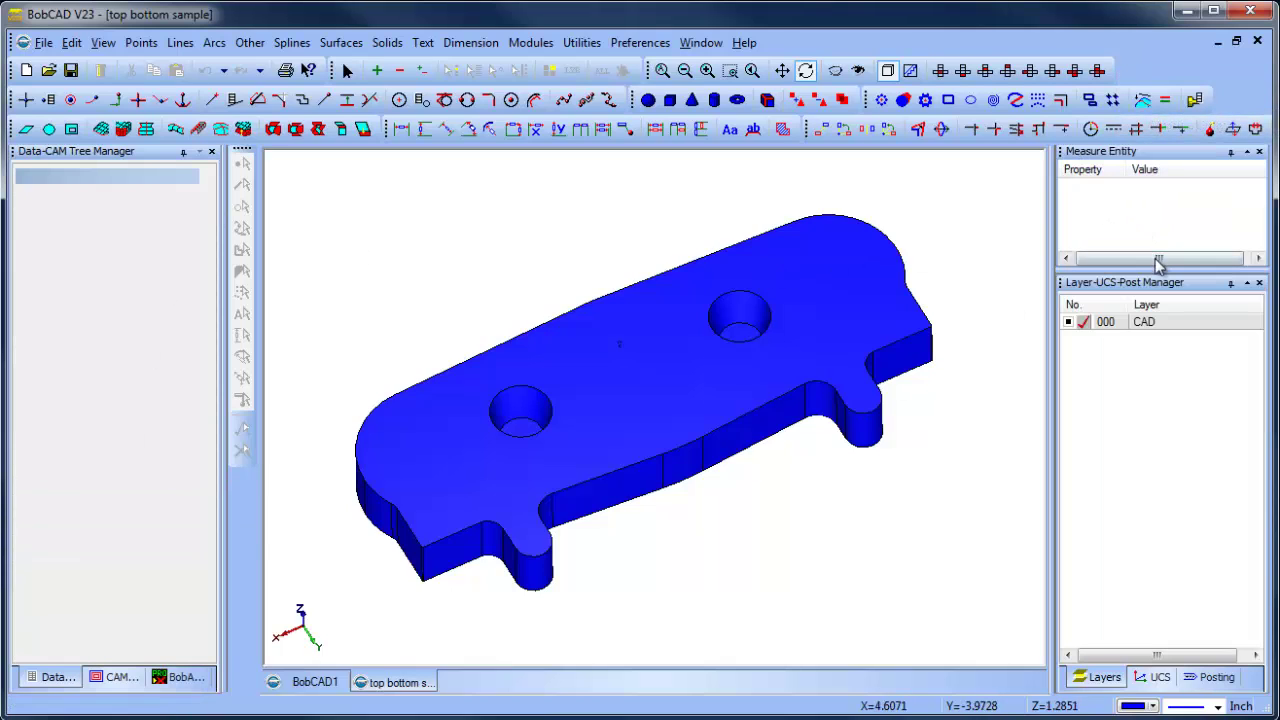
drag(1160, 274, 1158, 319)
Turn on Show Axis X-Y in the part's display settings.
scroll(539, 391, down, 3)
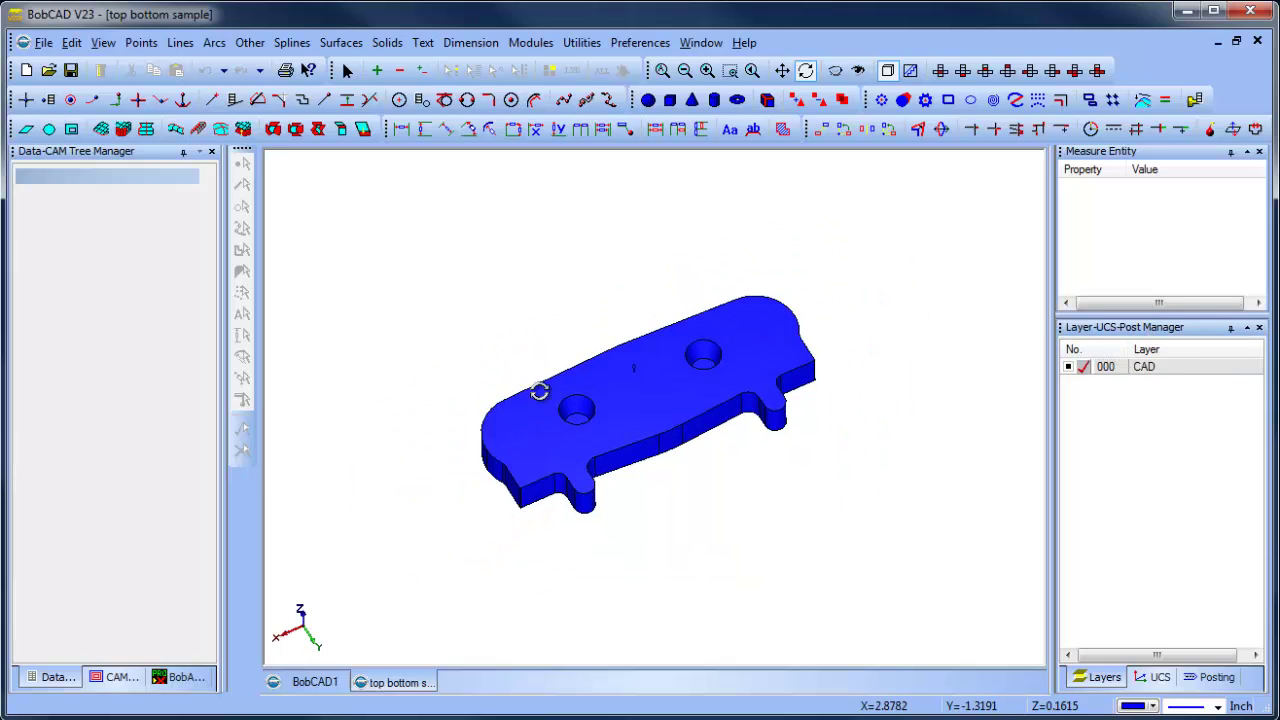
drag(660, 449, 738, 497)
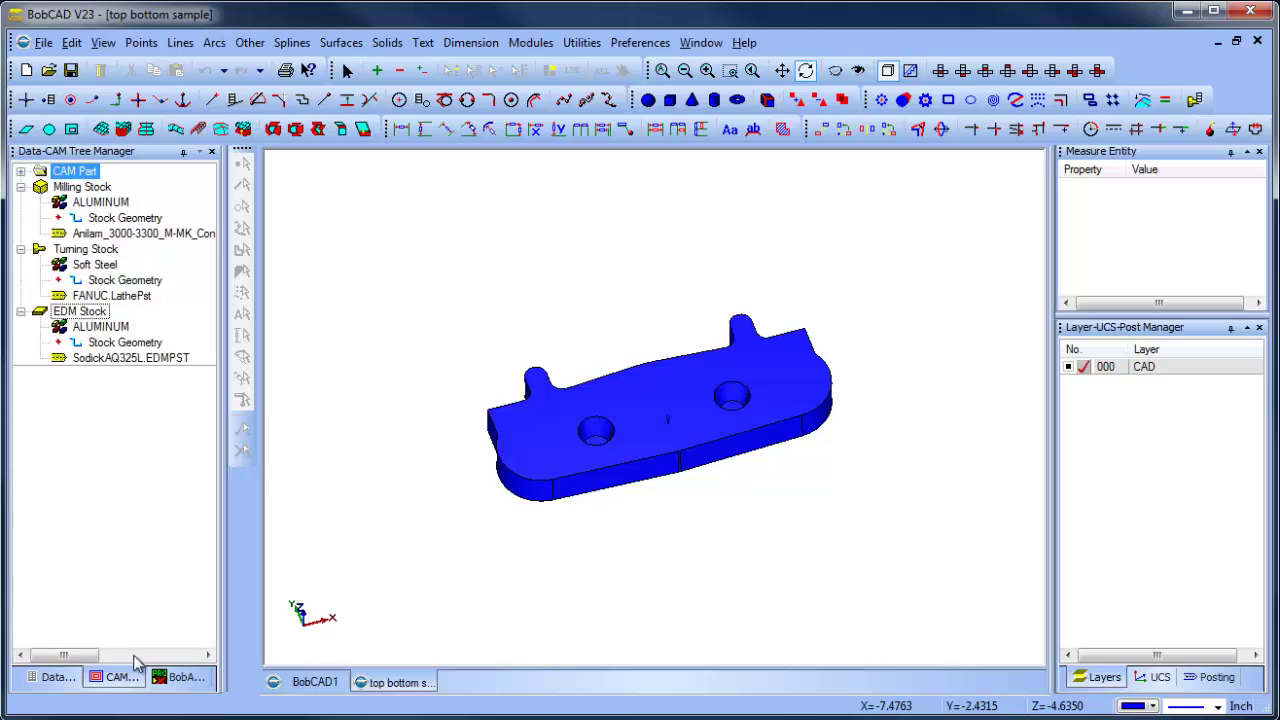
click(83, 188)
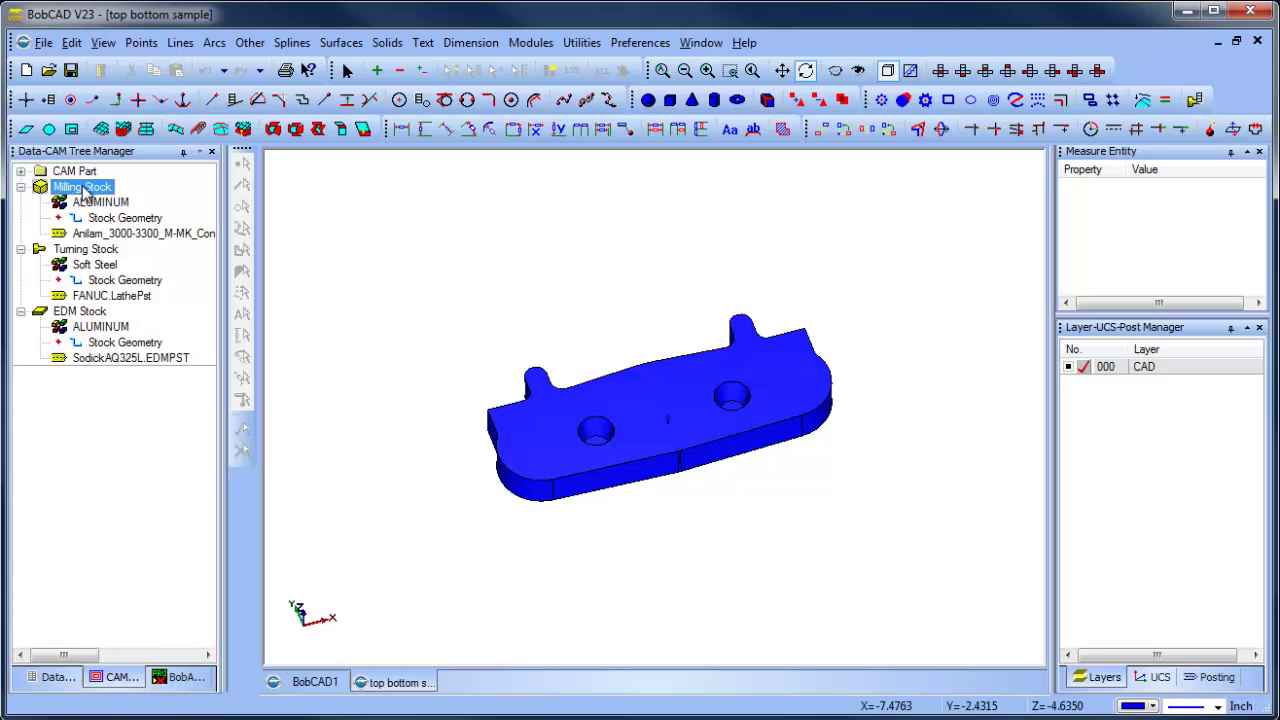
click(632, 46)
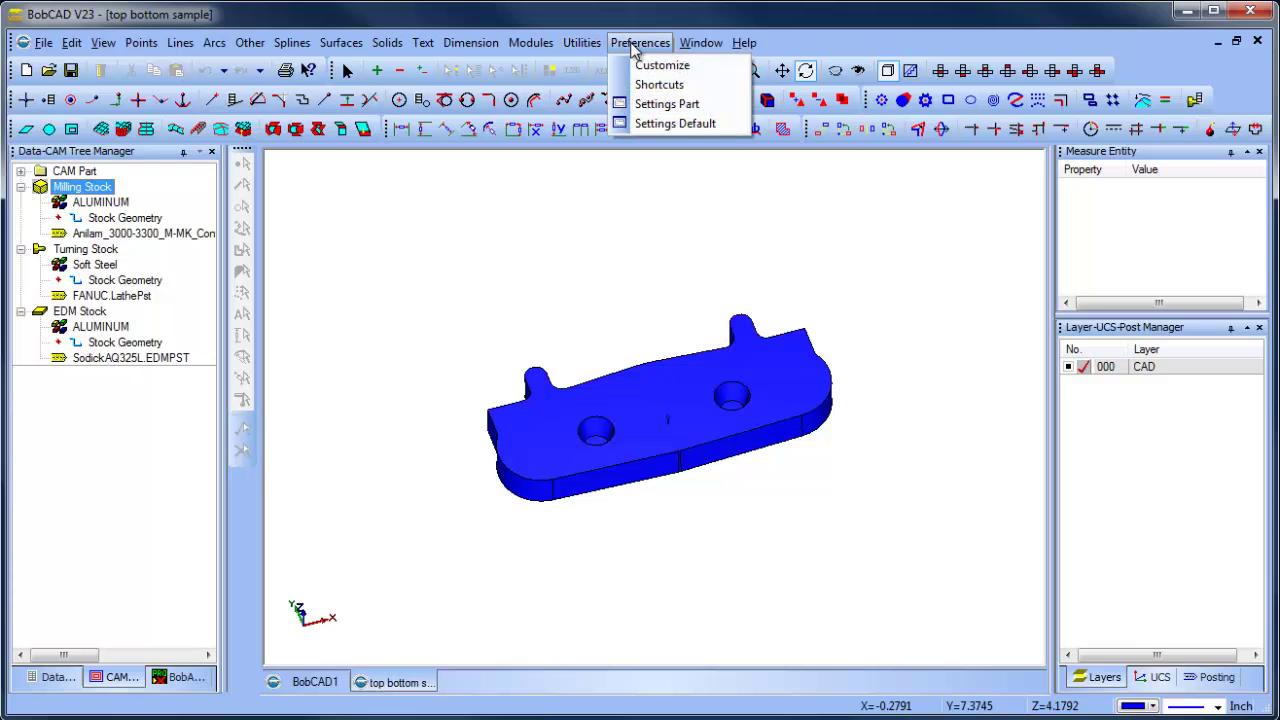
click(686, 106)
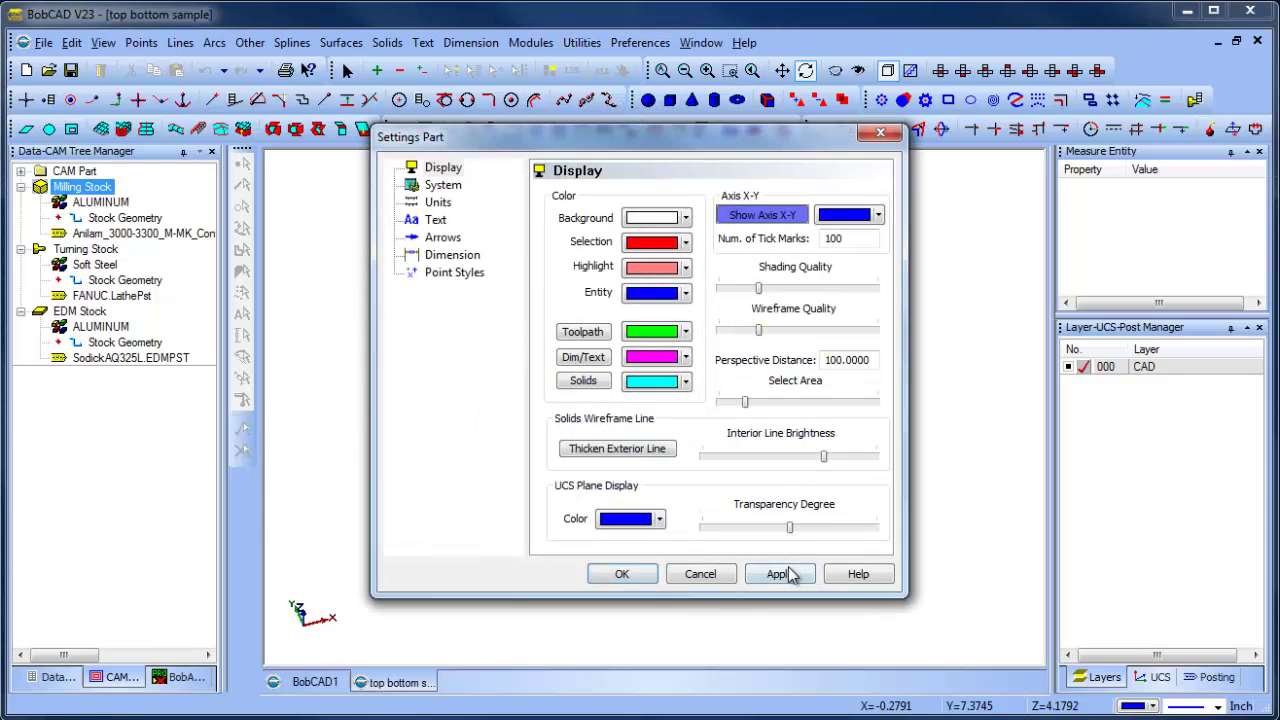
click(622, 573)
drag(697, 463, 735, 458)
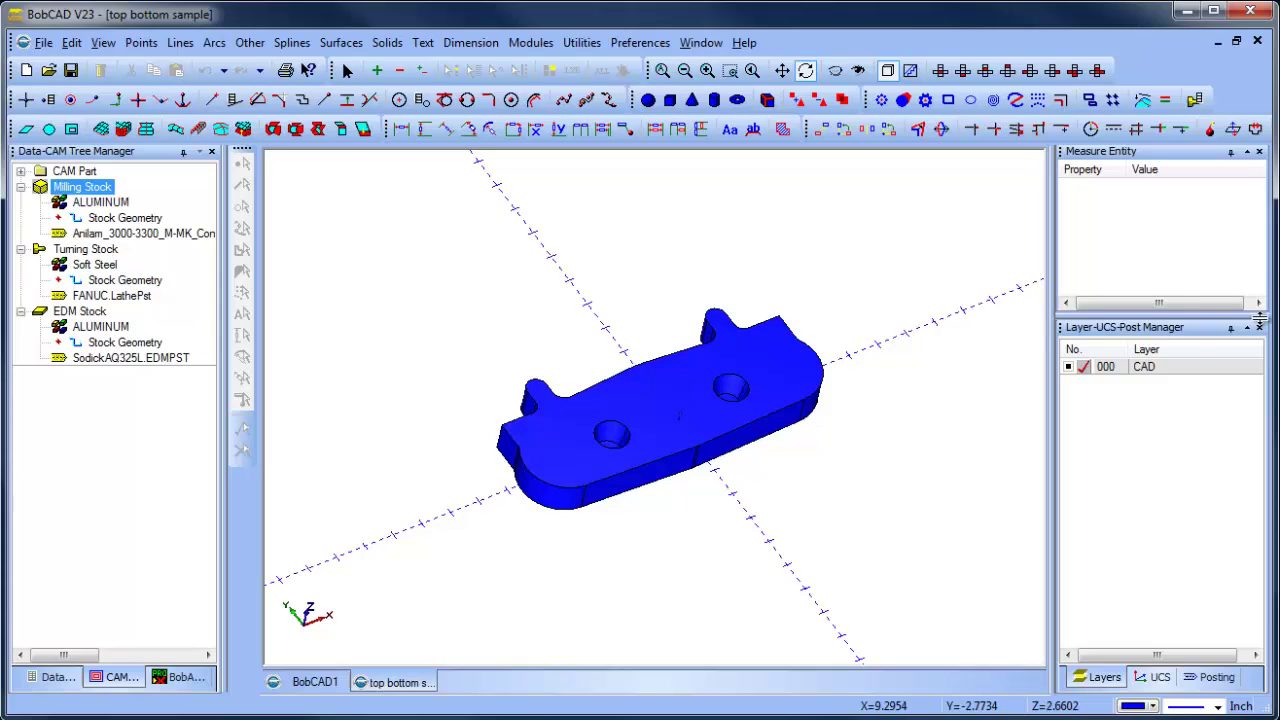
Add a new layer below the CAD layer, make it active, and set the drawing colour to orange.
drag(1146, 314, 1140, 251)
right_click(1080, 305)
click(1110, 316)
click(1088, 442)
click(1153, 706)
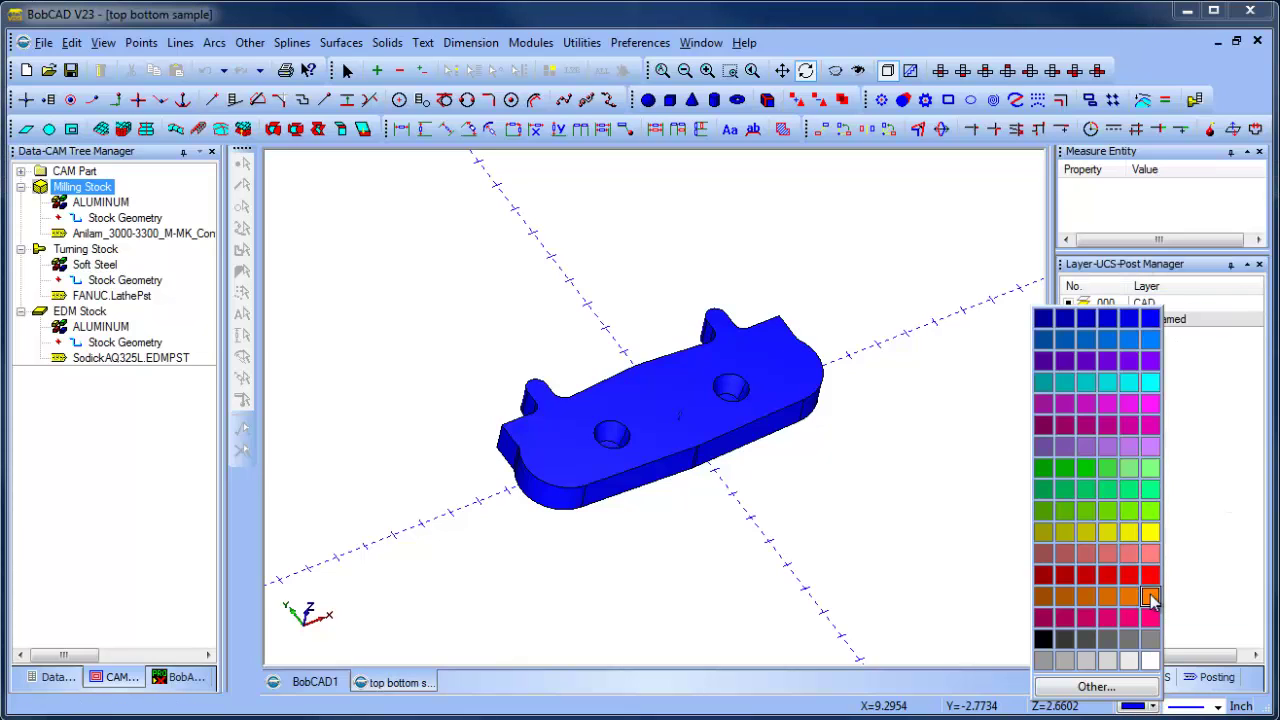
click(1151, 592)
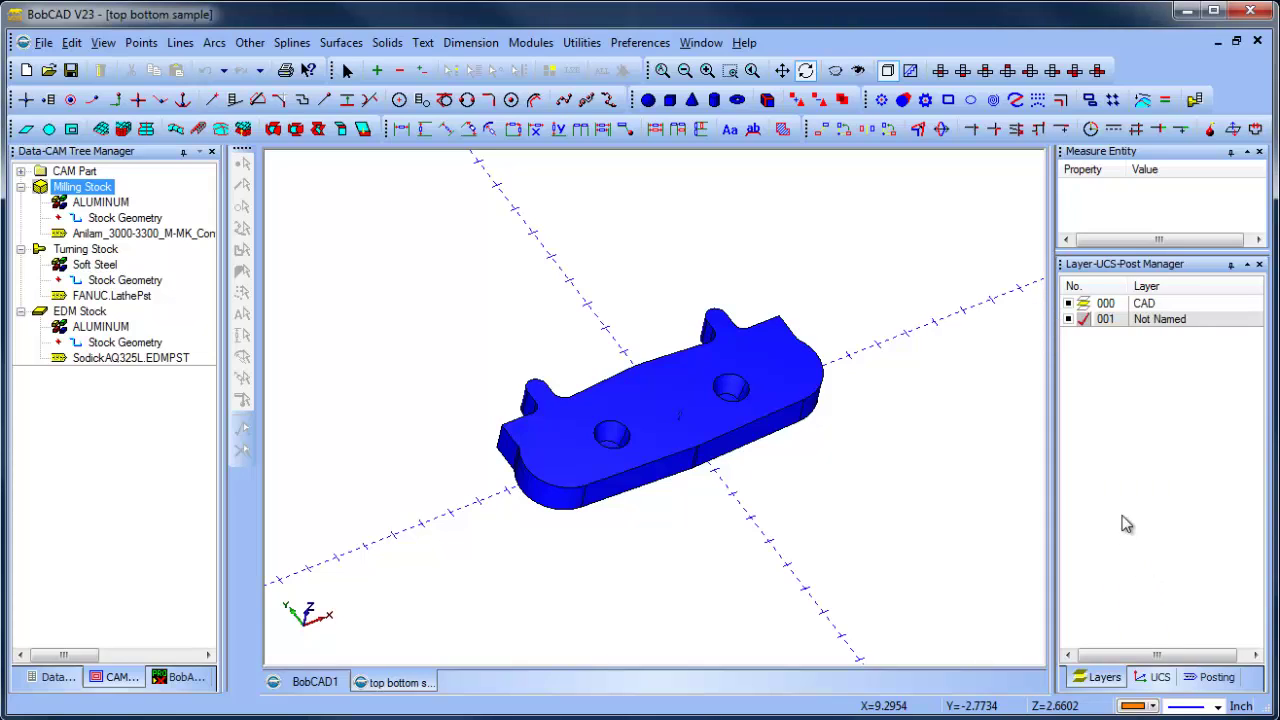
Extract the edges of the part's top face with Extract Single Edge and hide the CAD layer.
click(581, 42)
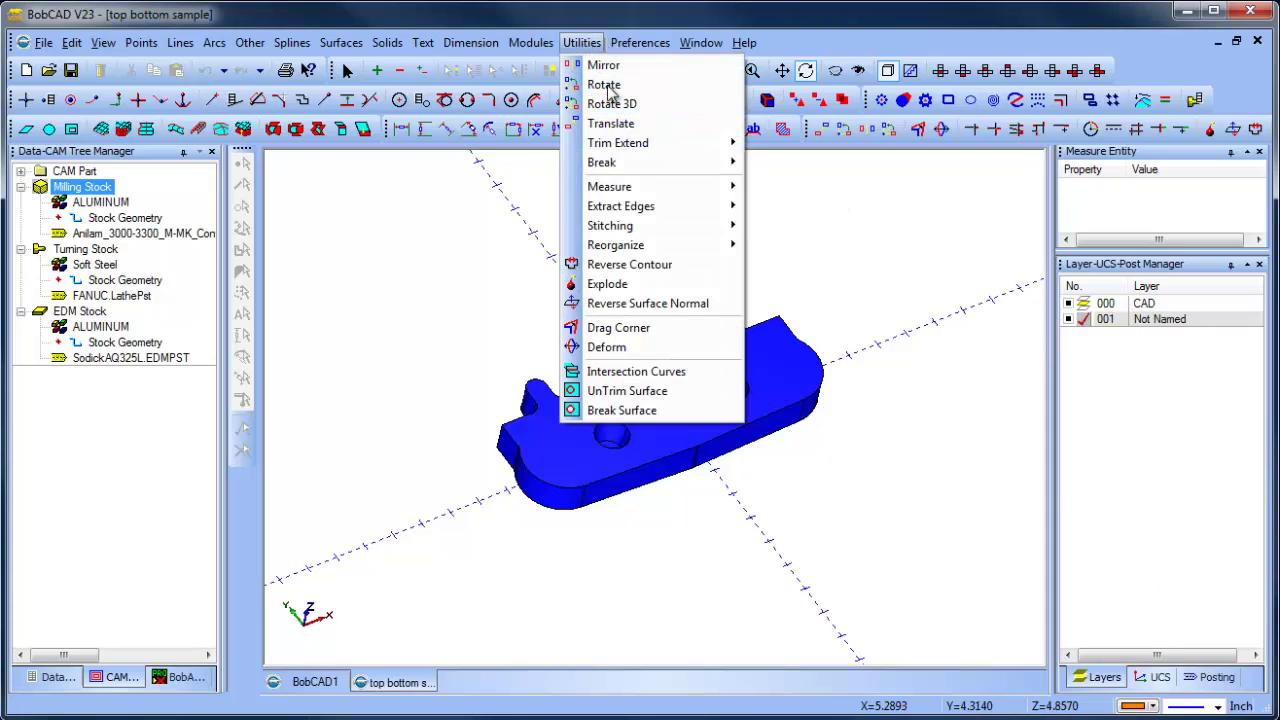
mouse_move(681, 206)
click(790, 206)
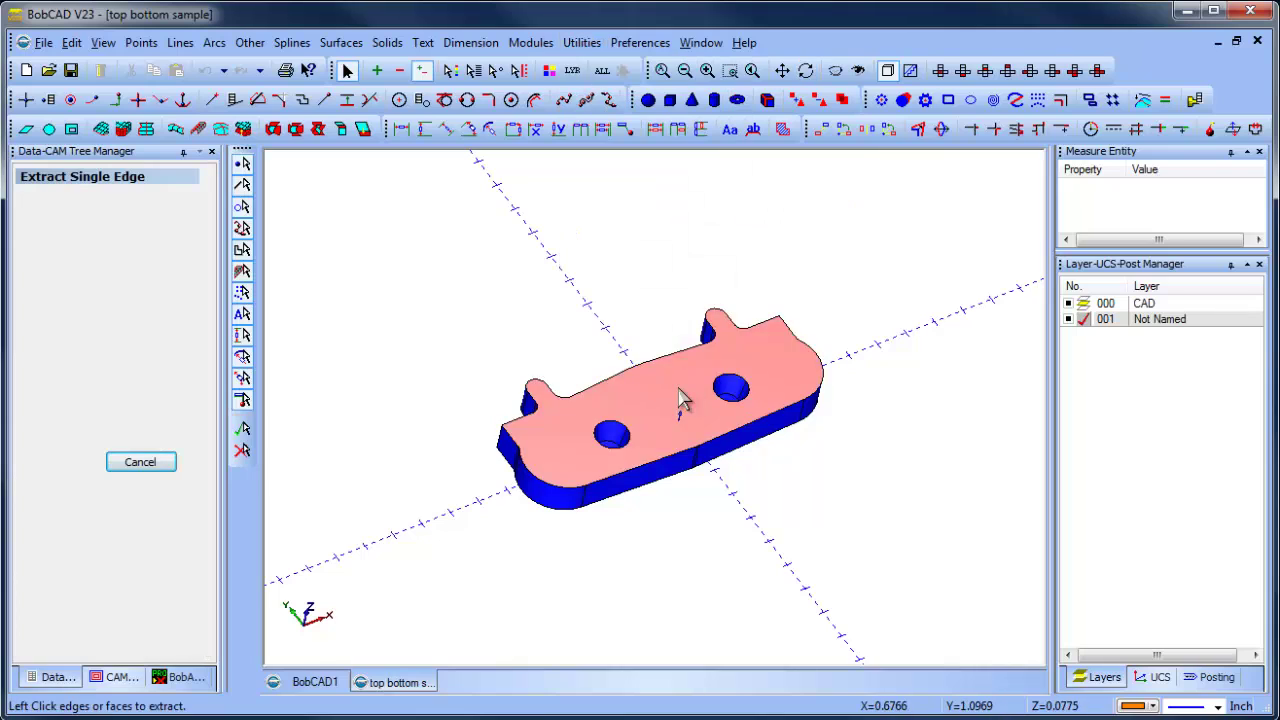
click(680, 400)
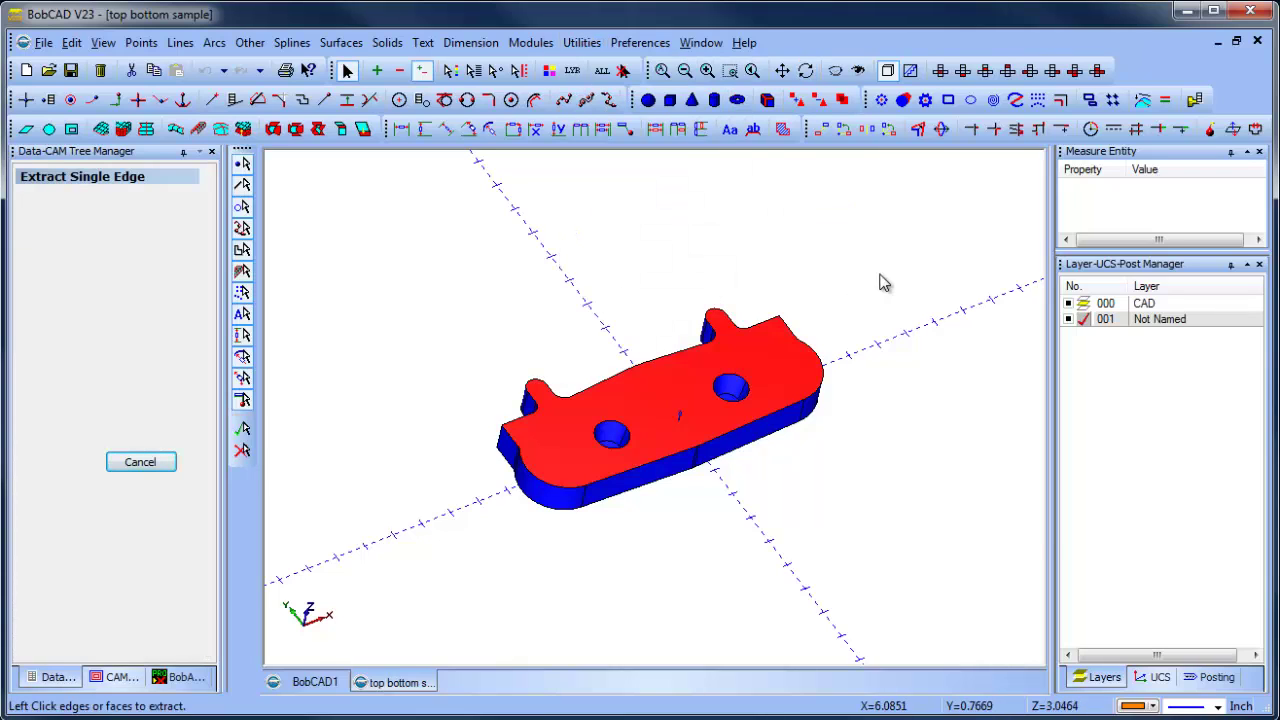
click(1068, 303)
click(940, 70)
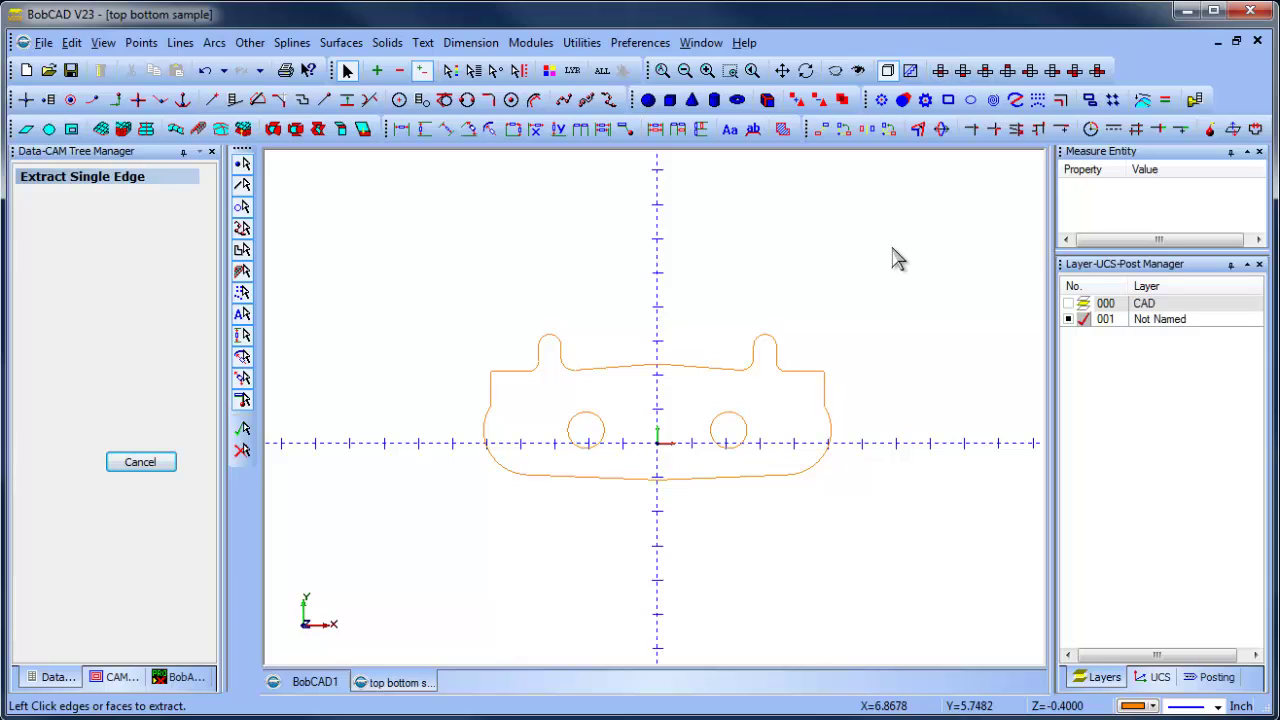
right_click(459, 276)
click(503, 305)
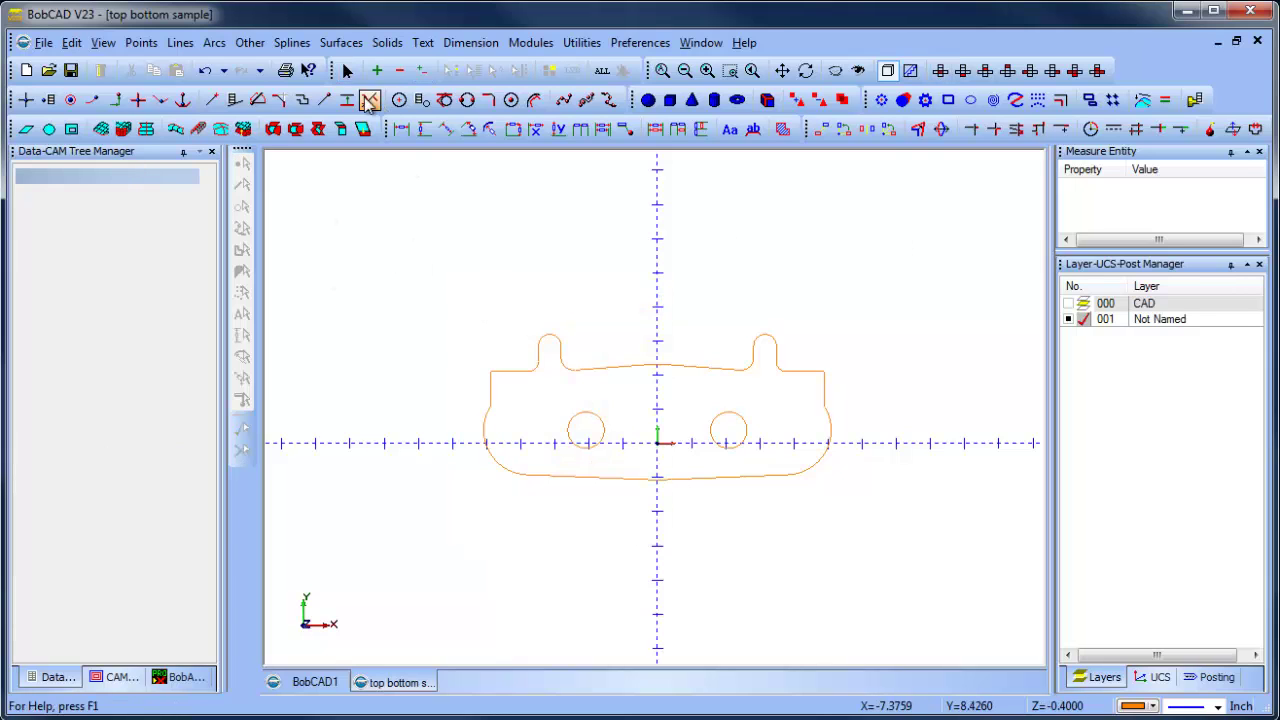
Select all the extracted edges and check their X, Y and Z bounds in the Verify Summary.
drag(414, 259, 918, 535)
right_click(633, 230)
click(775, 468)
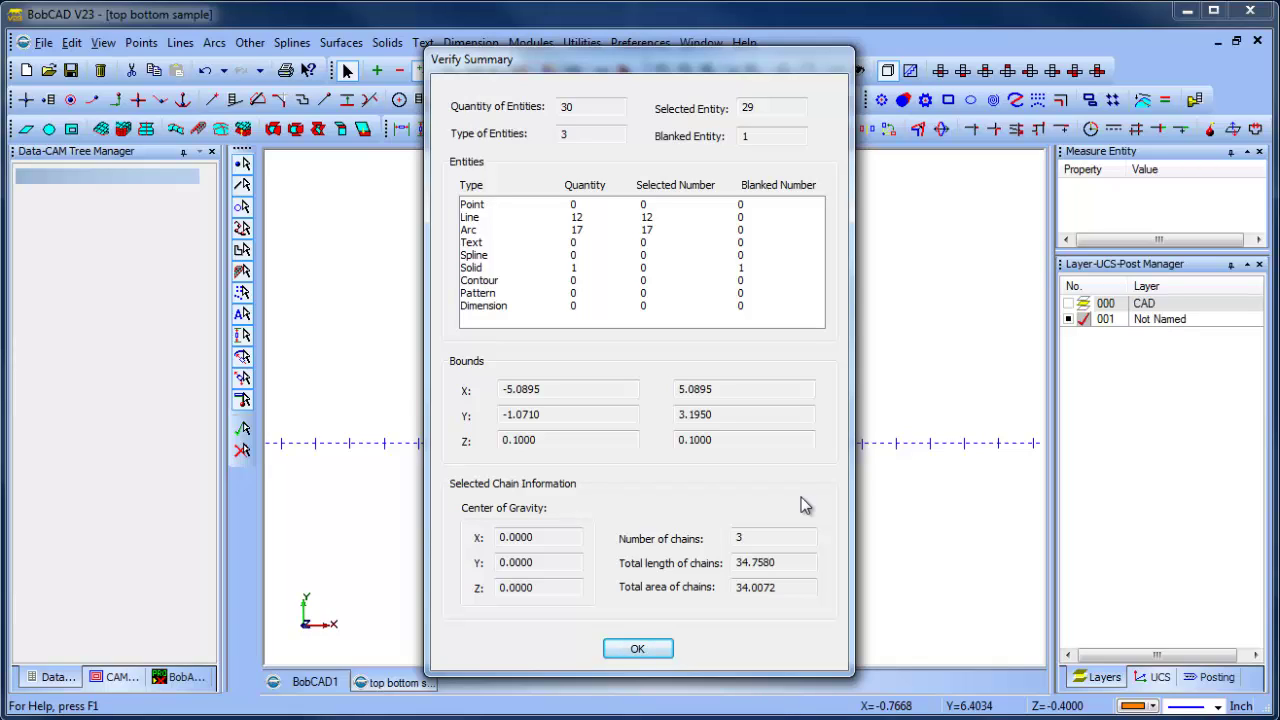
click(637, 649)
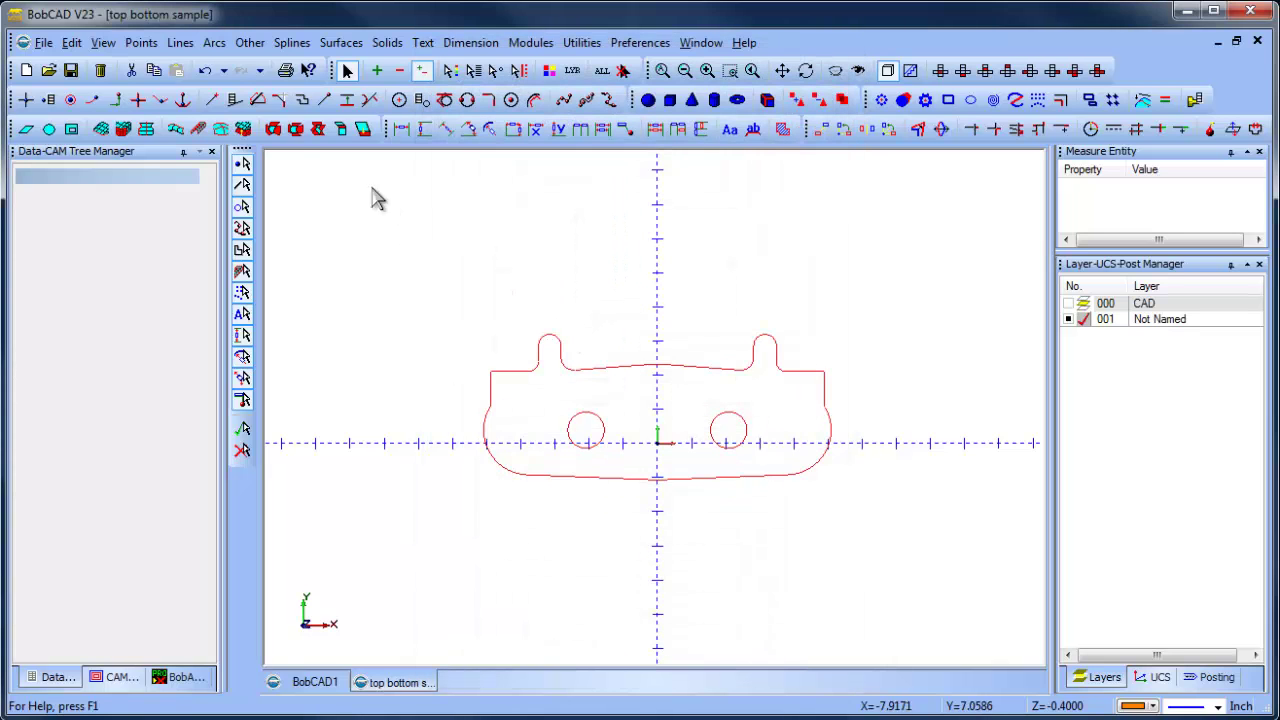
Create a point by coordinates at X -5.0895, Y -1.0710, Z 0.
click(143, 46)
click(180, 84)
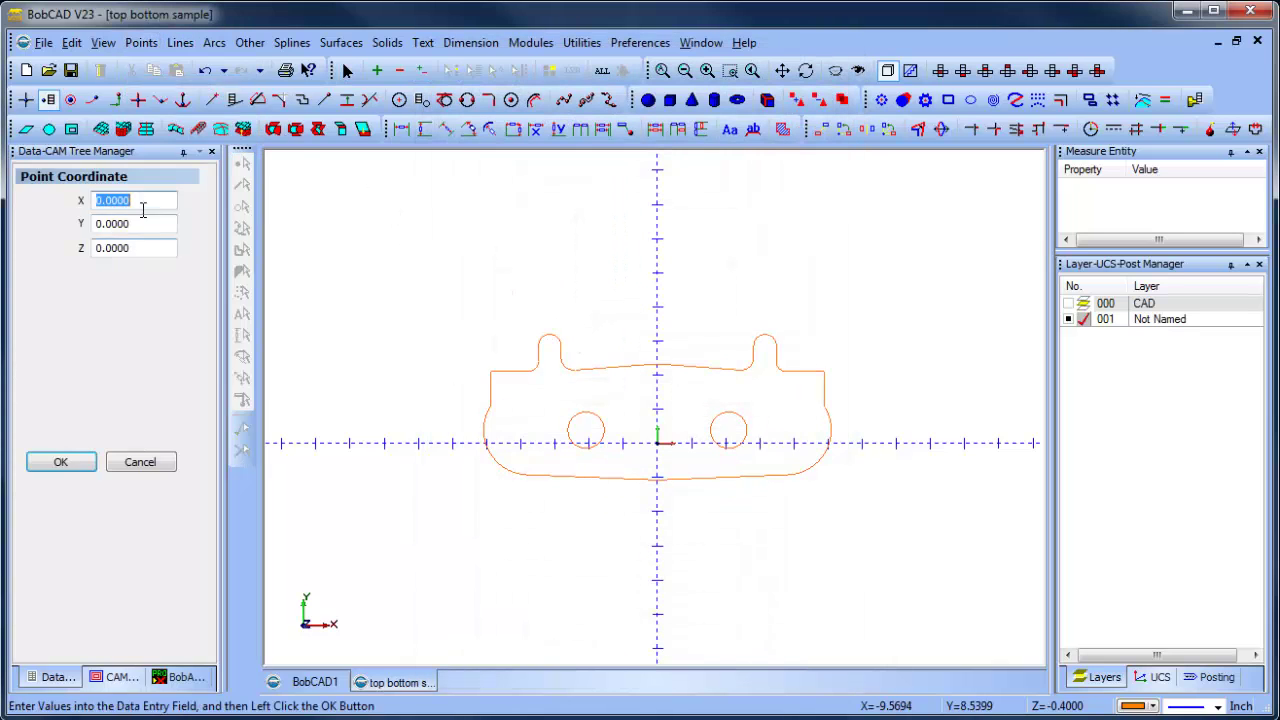
text(-5.0895)
key(Tab)
text(-1)
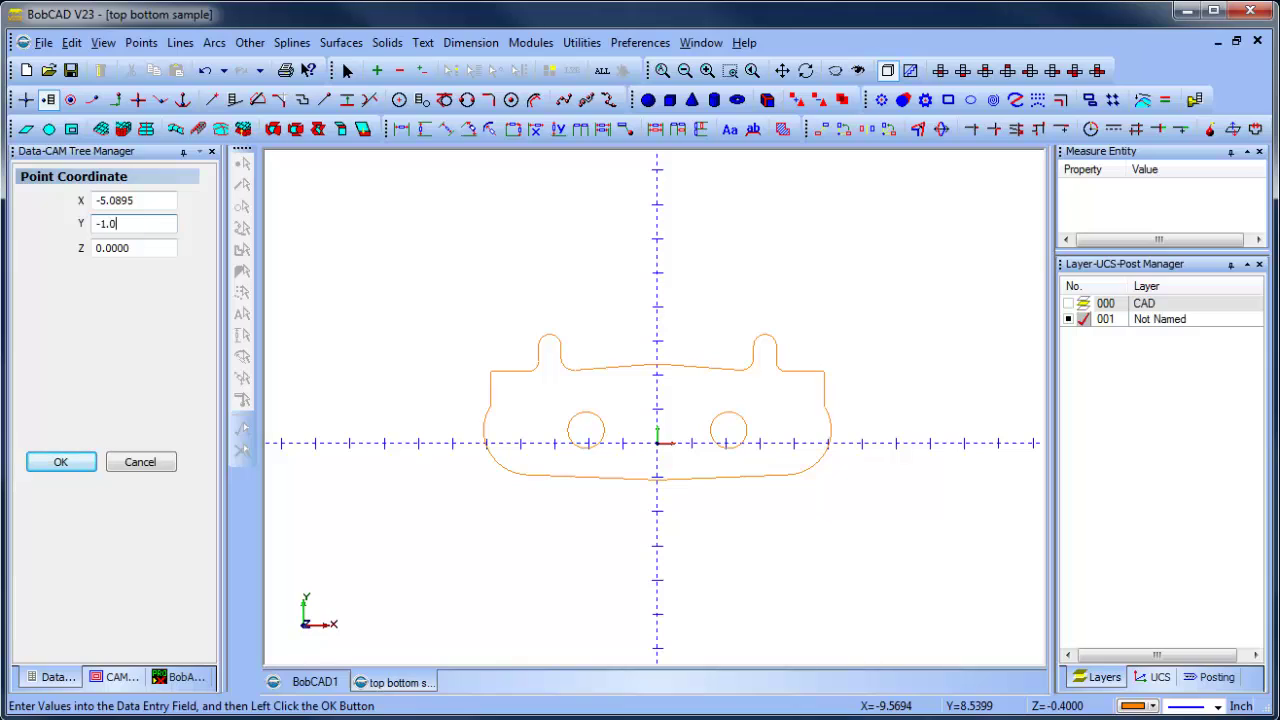
click(62, 463)
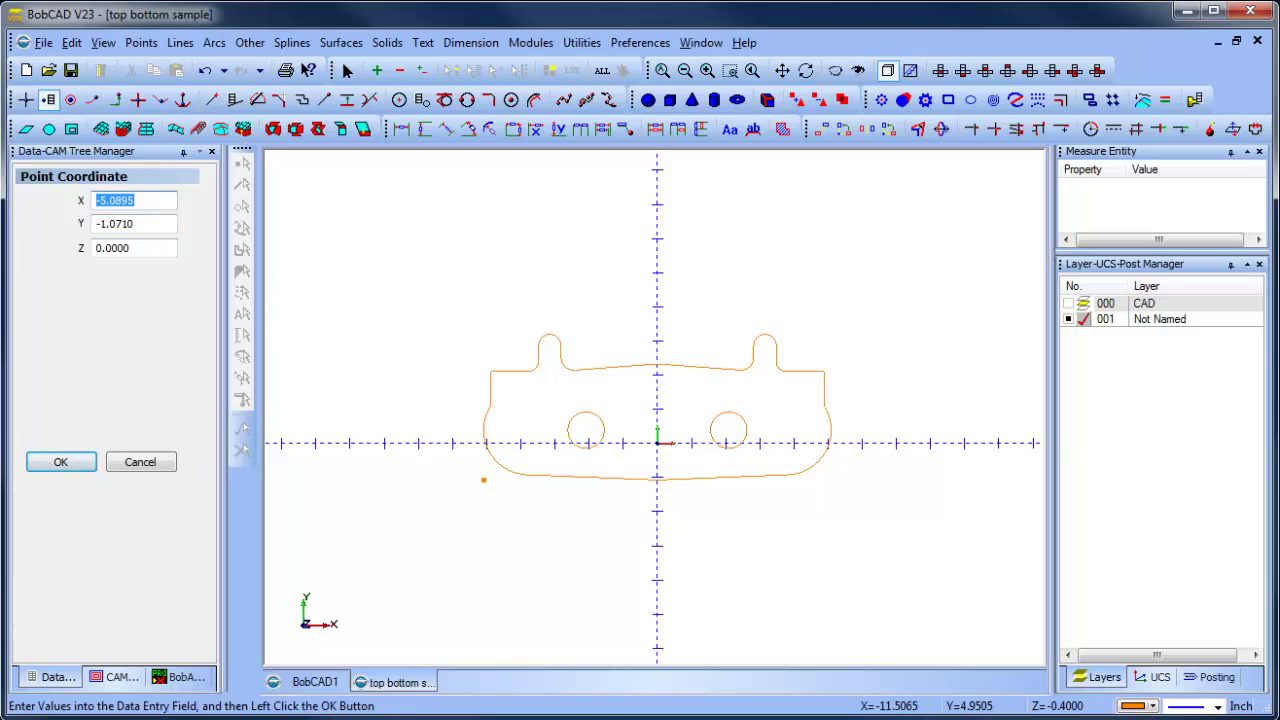
Create a second point by coordinates at X 5.0895, Y 3.195, Z 0.
text(5)
key(Tab)
text(3)
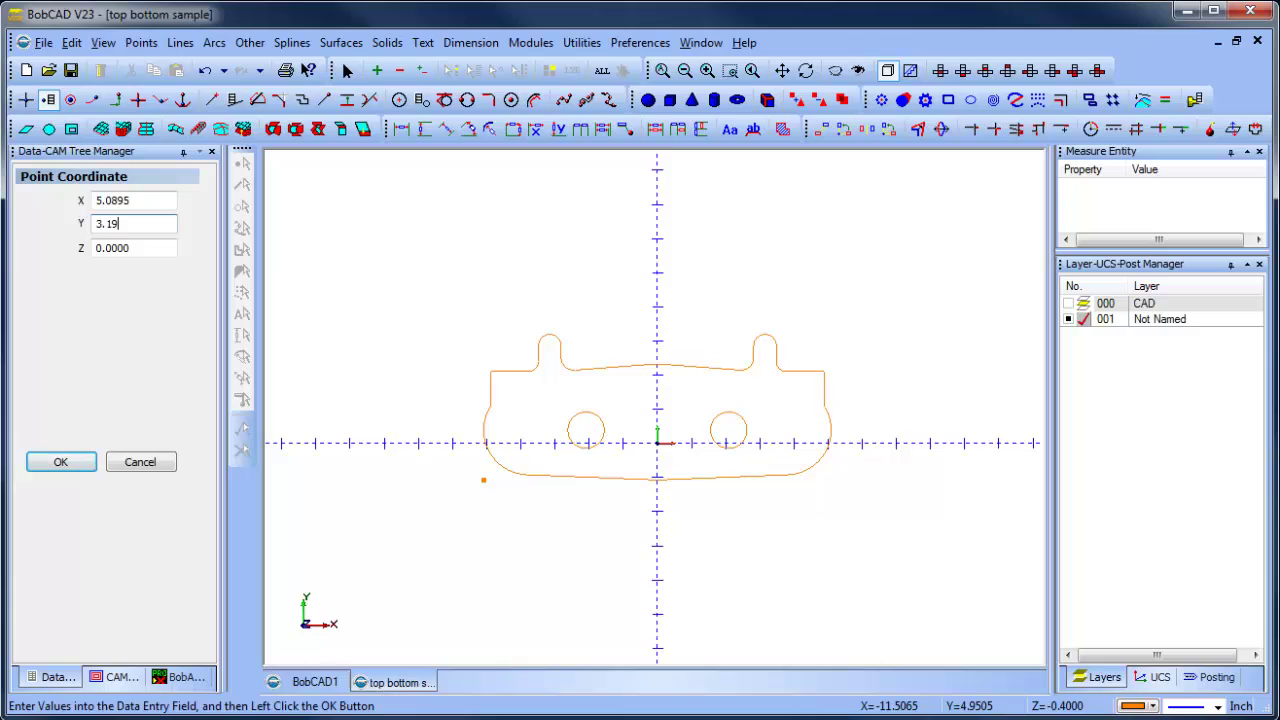
click(62, 465)
click(138, 465)
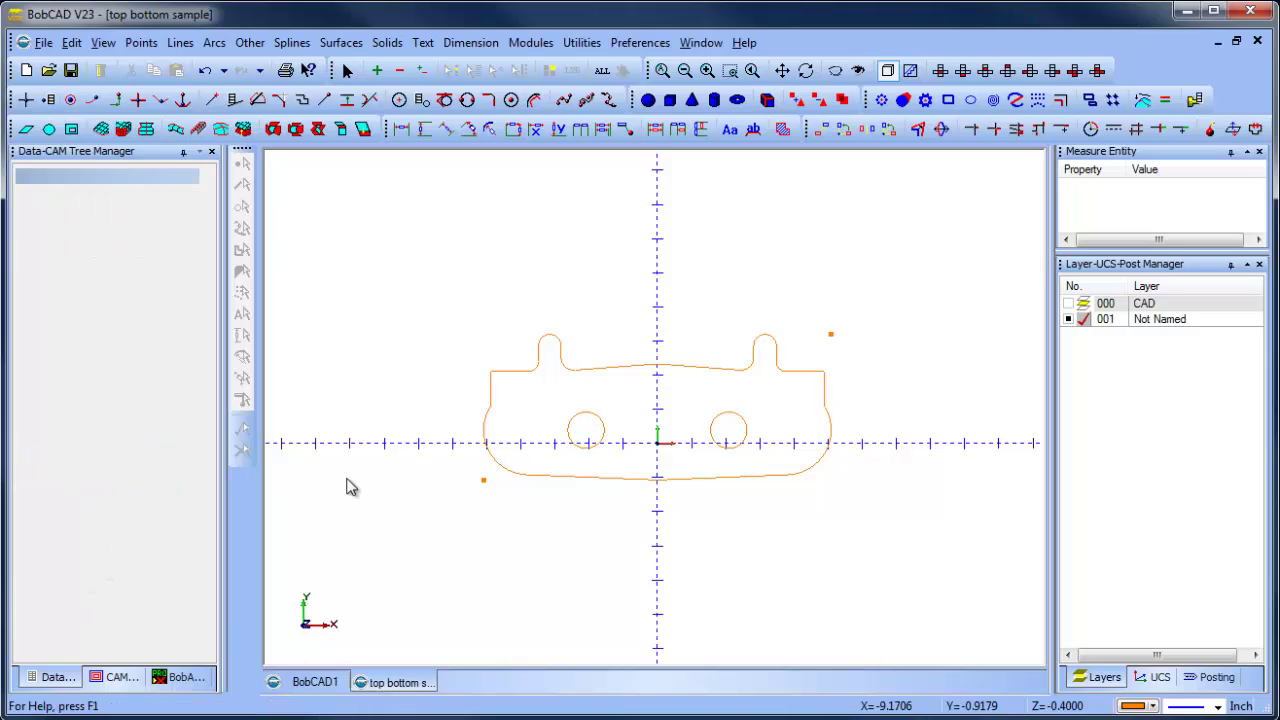
Sketch vertical lines from both corner points with Line Continuous, each extending past the outline's opposite edge.
click(180, 42)
click(256, 204)
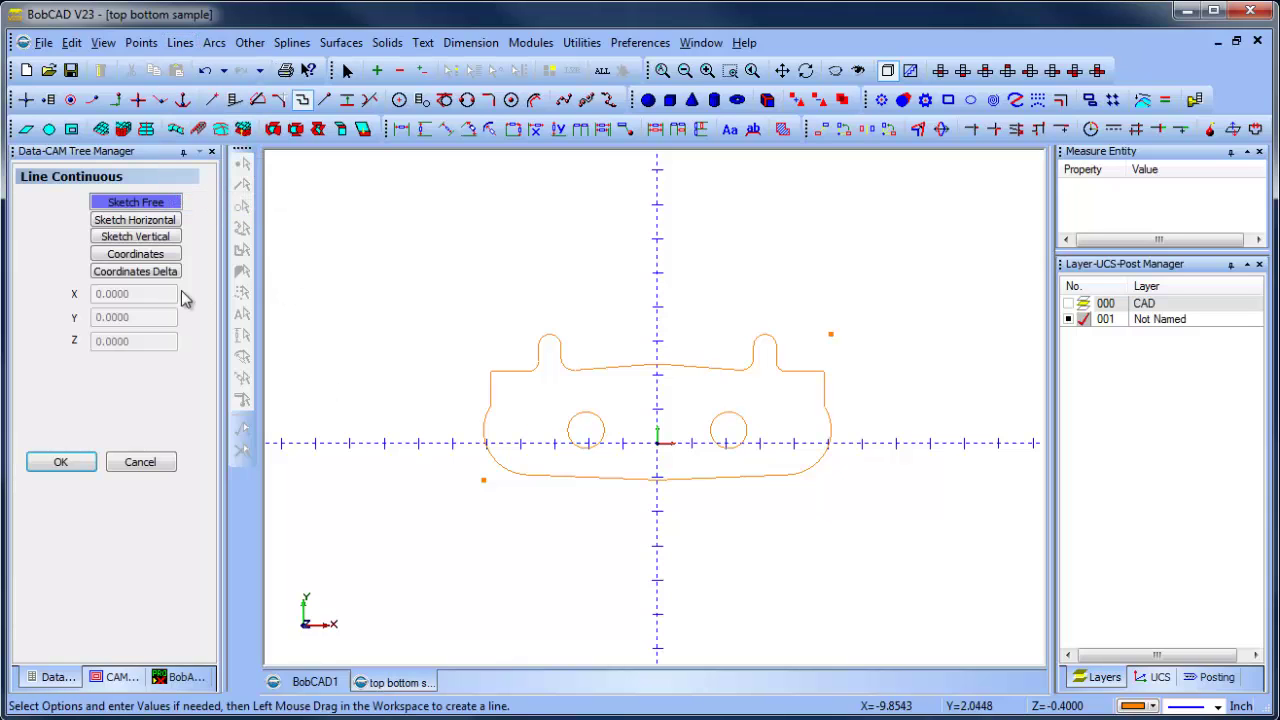
click(172, 237)
drag(484, 481, 484, 239)
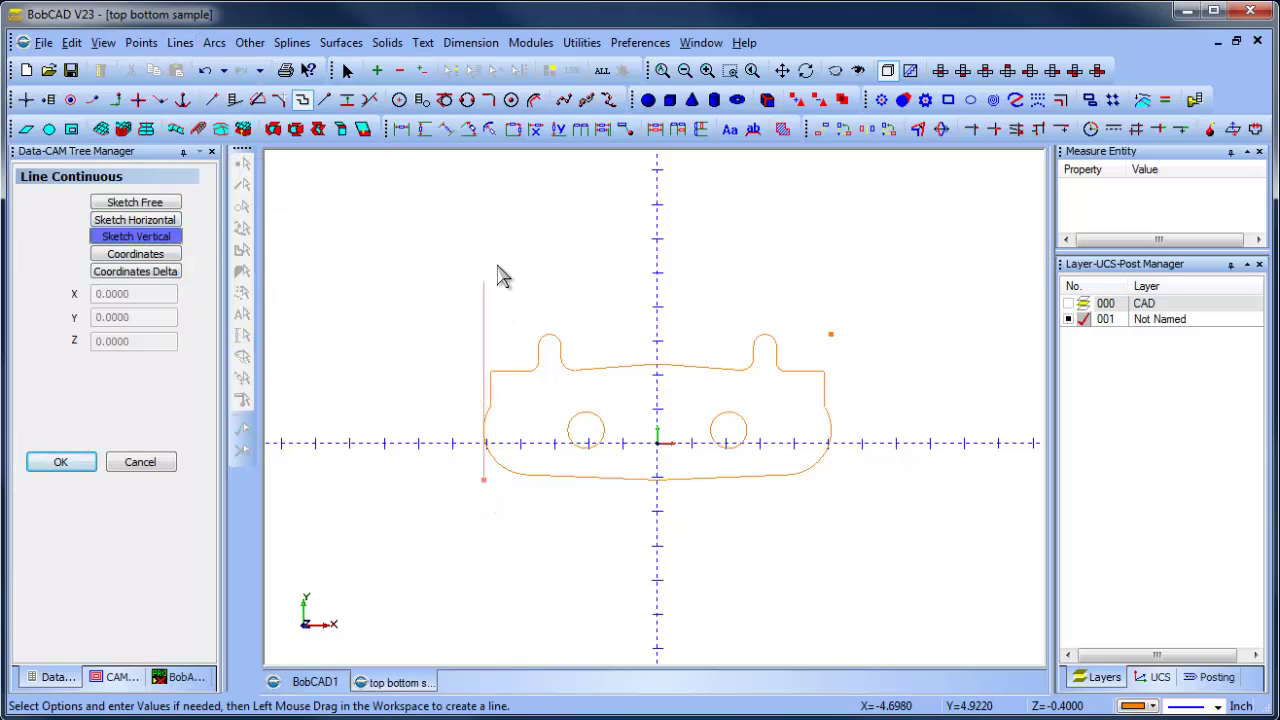
right_click(518, 242)
click(575, 257)
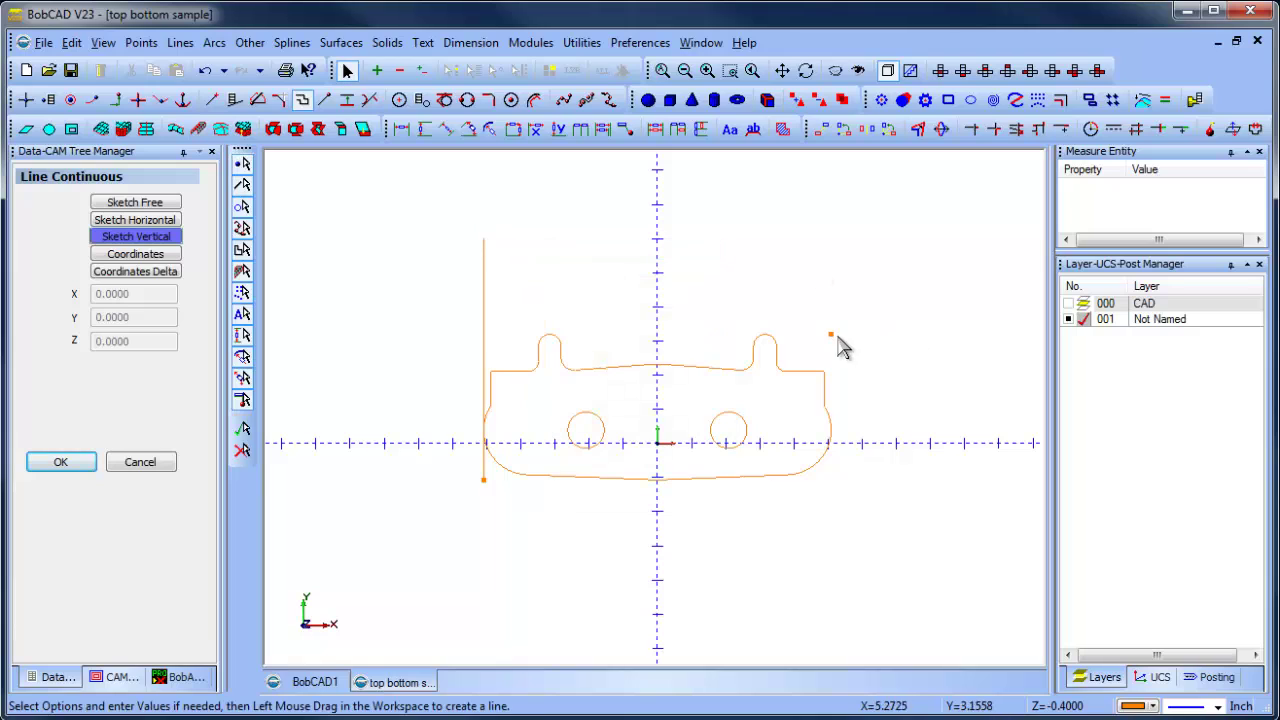
drag(834, 338, 845, 545)
right_click(845, 545)
click(891, 284)
Sketch horizontal lines from both corner points, each crossing the vertical line on the far side of the outline.
click(135, 219)
drag(487, 482, 880, 504)
right_click(880, 502)
click(910, 505)
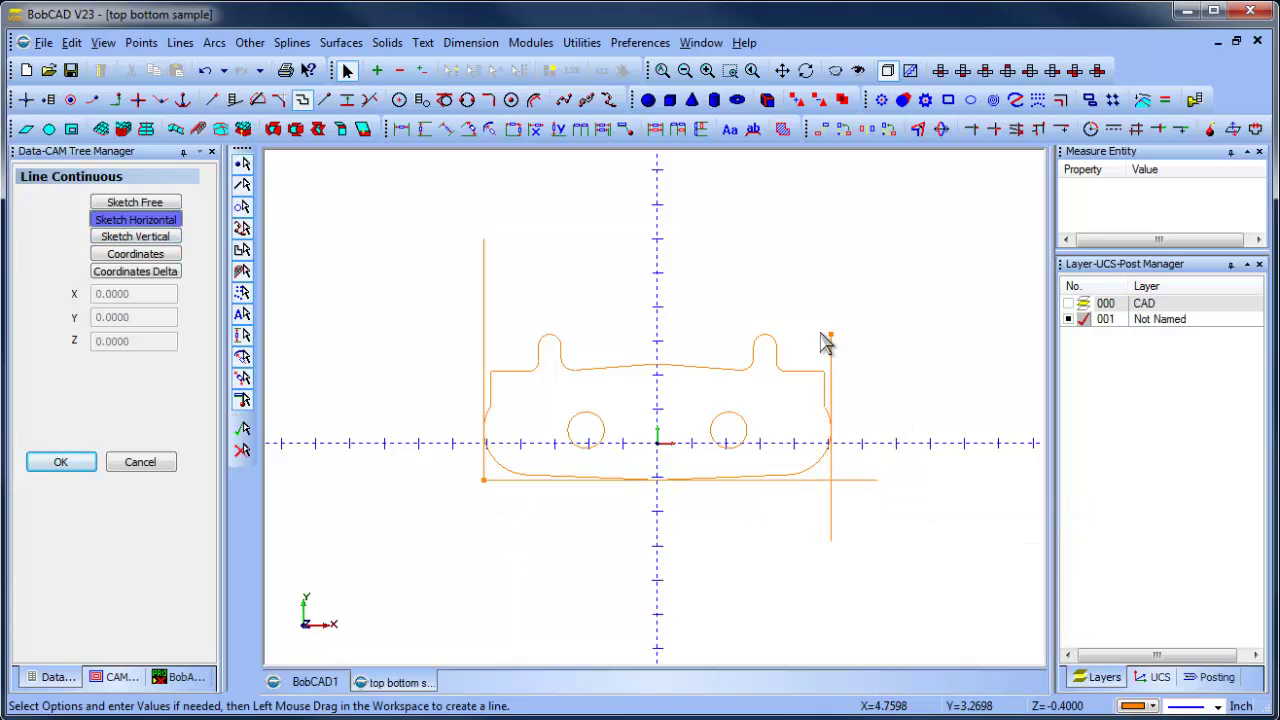
drag(834, 338, 431, 349)
right_click(431, 349)
click(457, 346)
right_click(630, 241)
click(660, 260)
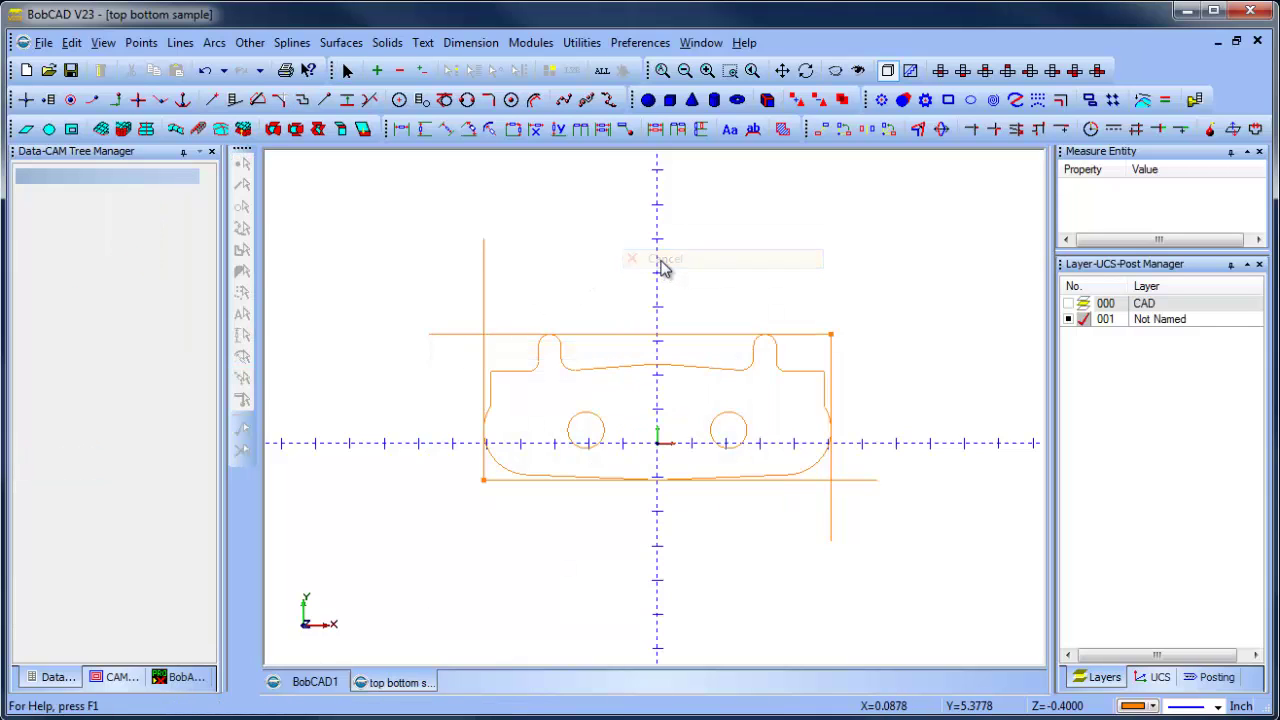
Trim the four overlapping lines with Trim Strings into a closed rectangle around the part outline.
click(581, 42)
mouse_move(660, 143)
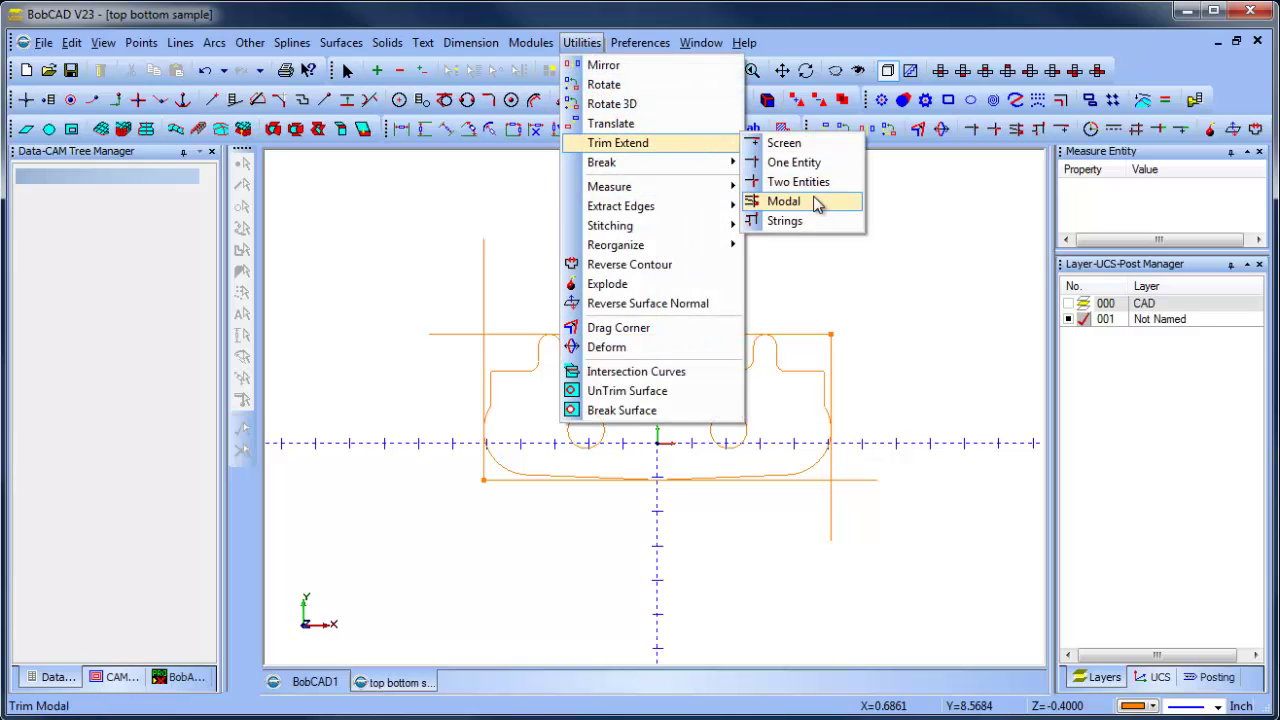
click(785, 221)
click(503, 337)
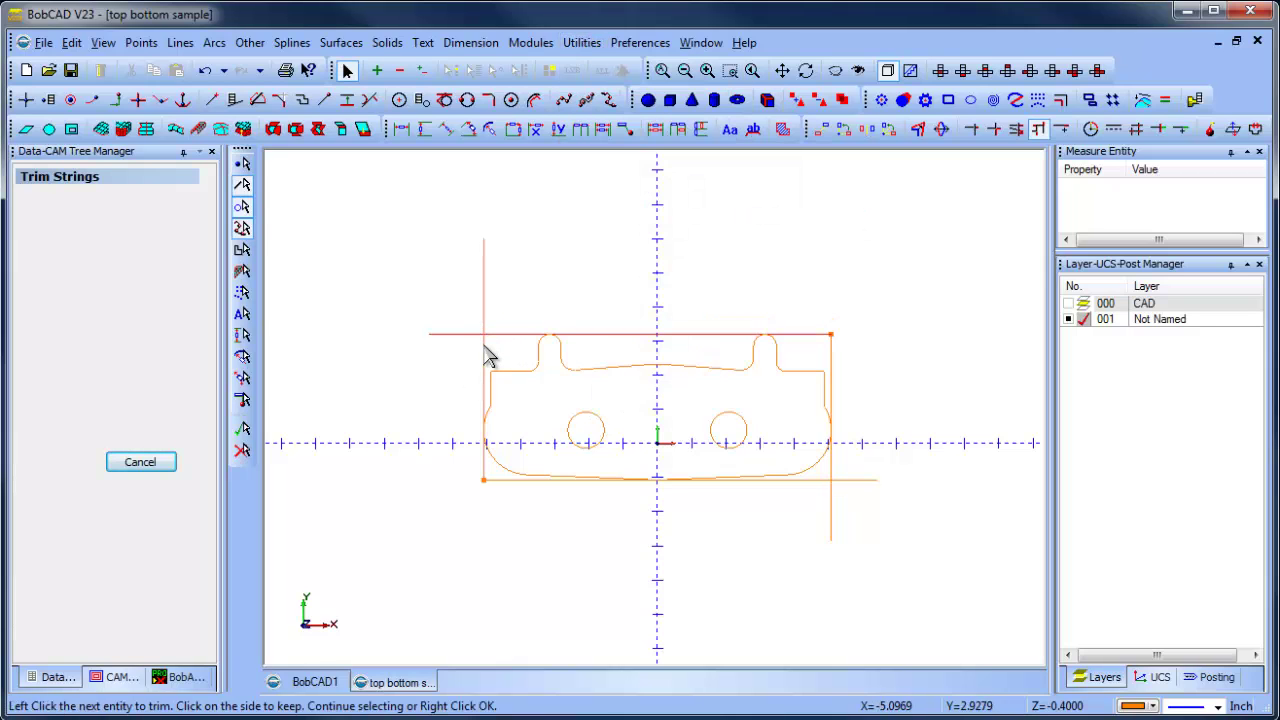
click(485, 357)
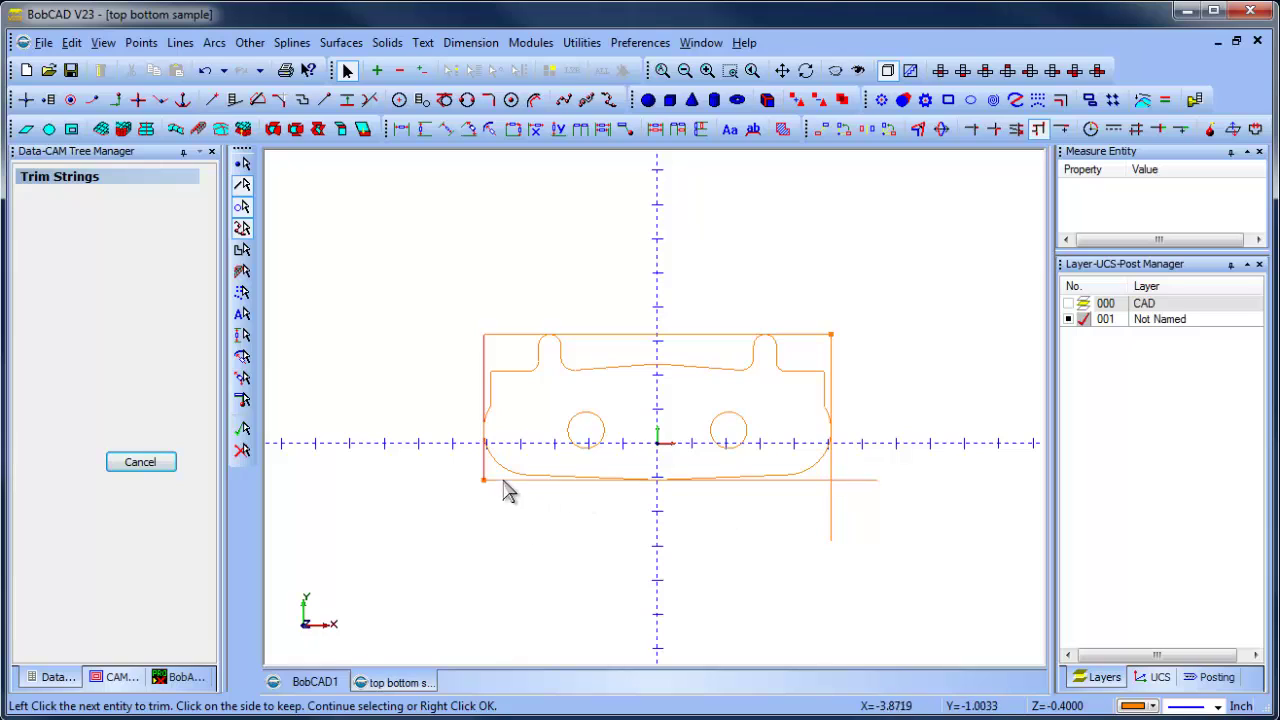
click(502, 483)
click(831, 468)
right_click(882, 332)
click(940, 363)
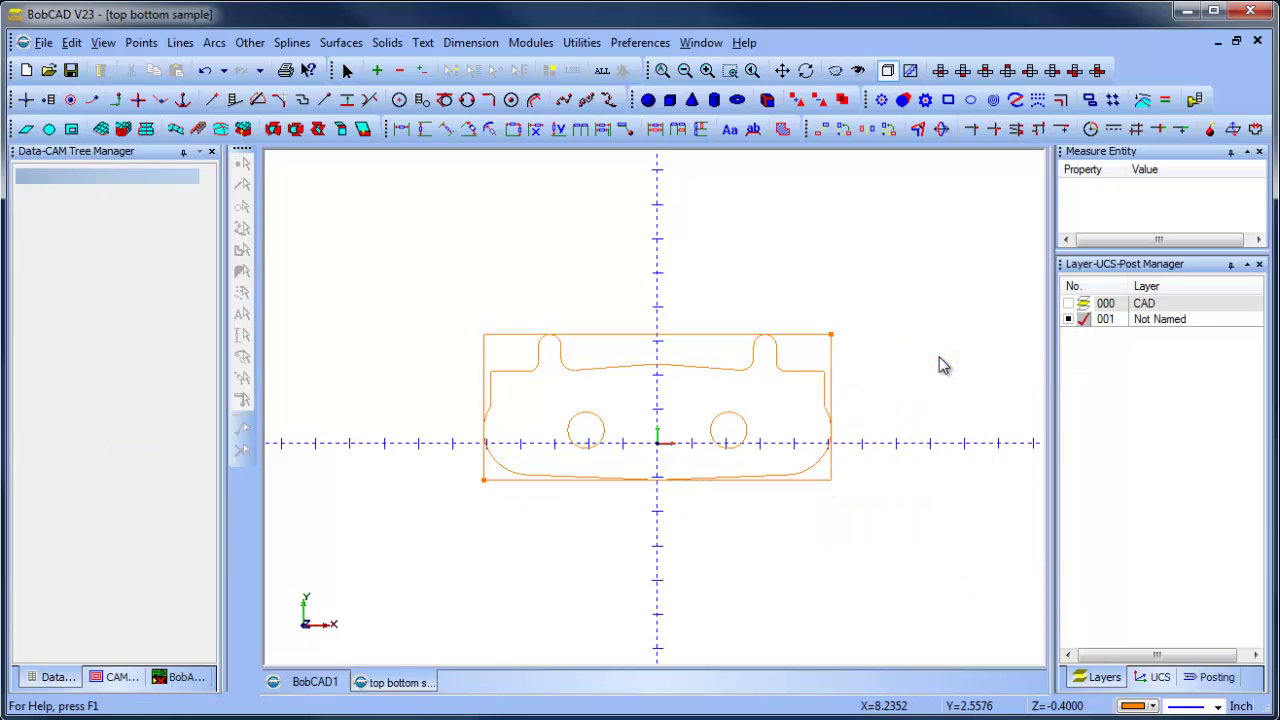
Show the CAD layer to compare the solid with the rectangle, and hide it again.
click(1069, 303)
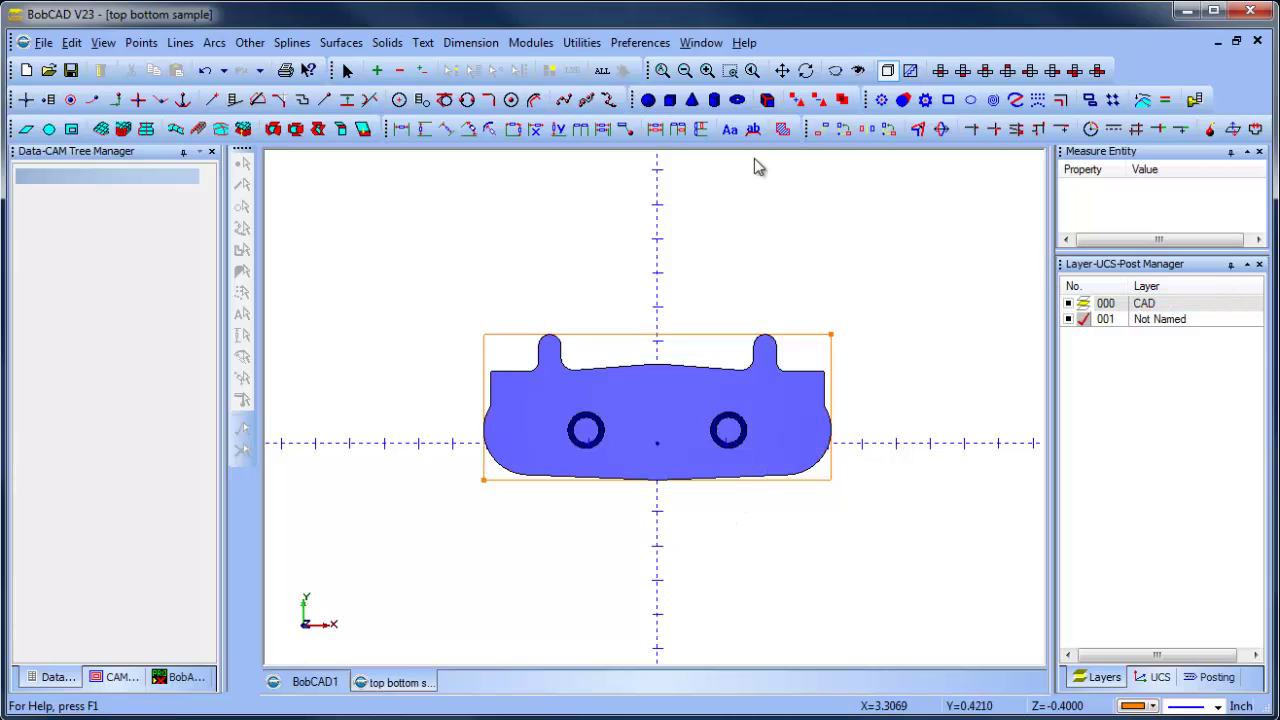
click(805, 70)
drag(771, 494, 806, 443)
click(1069, 303)
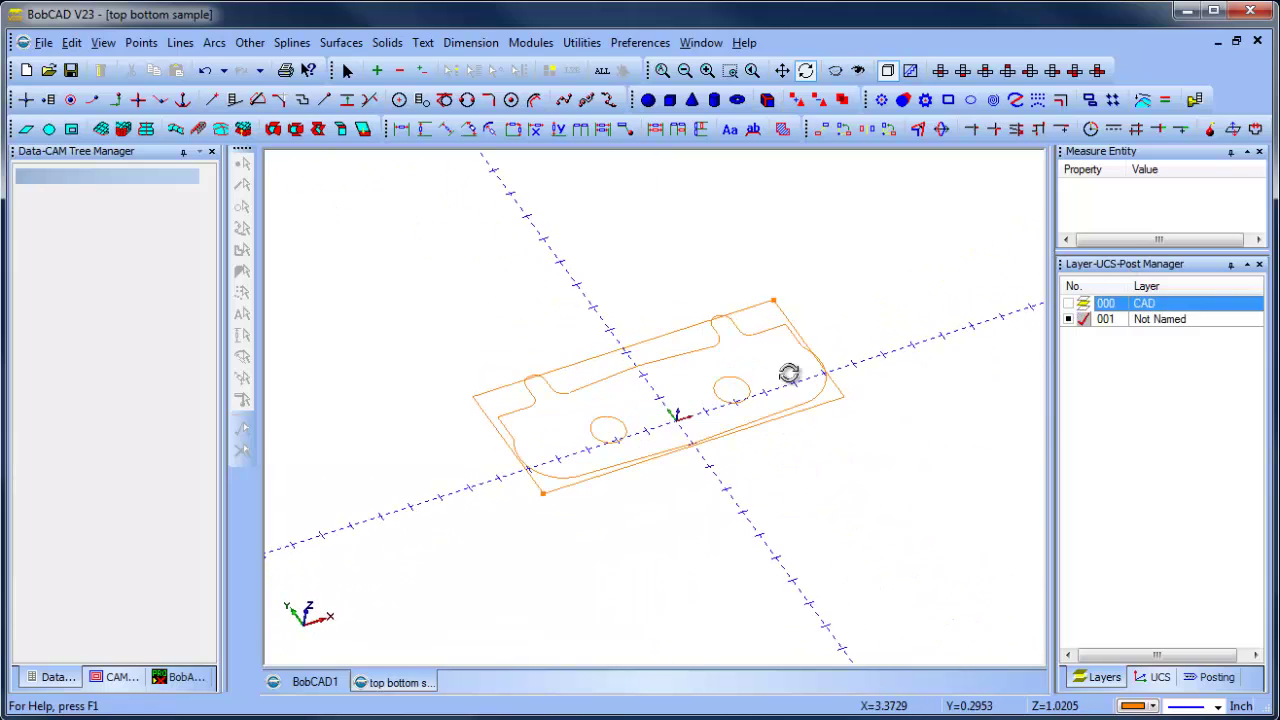
Add a vertical dimension without tolerances to the rectangle's left side, placed left of the outline.
click(960, 72)
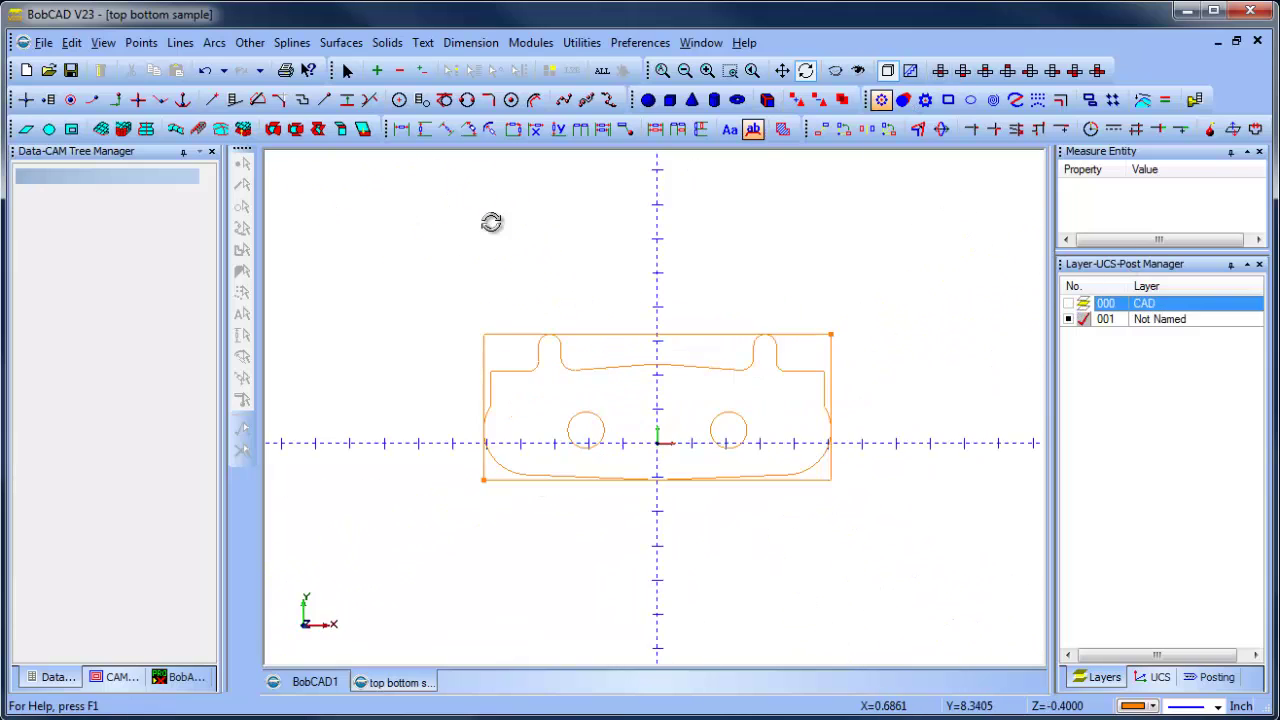
click(486, 46)
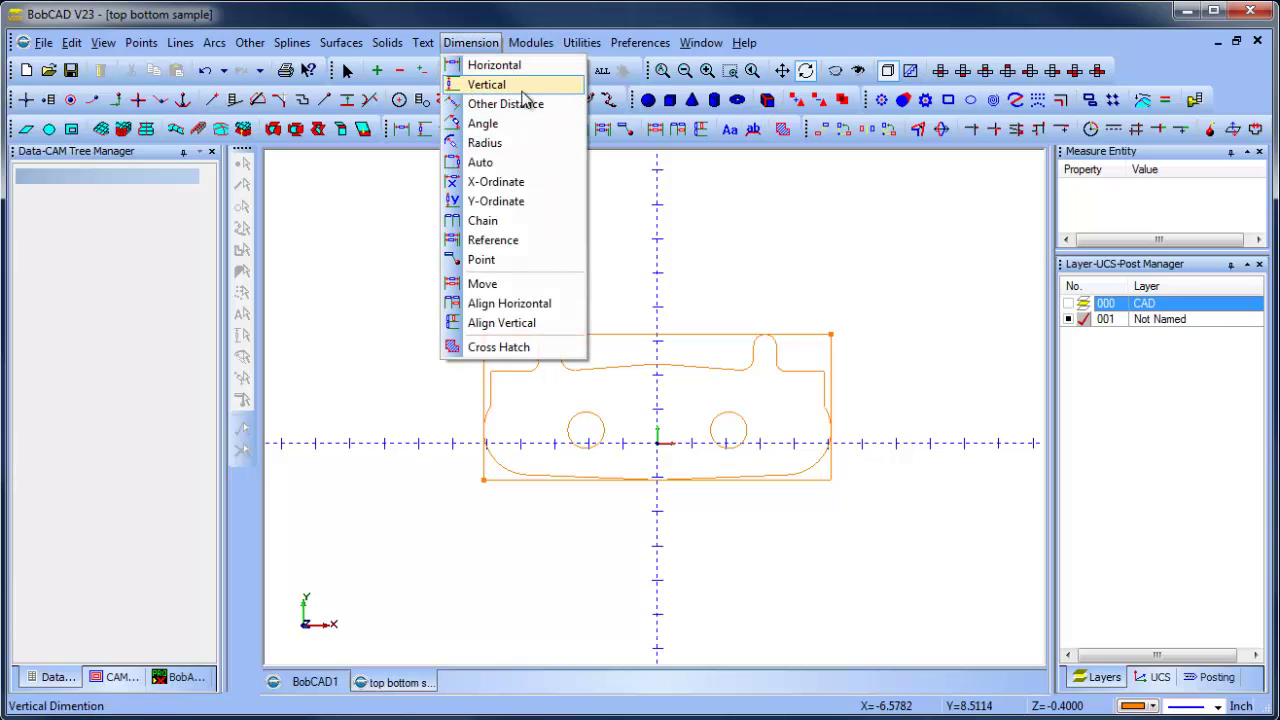
click(523, 90)
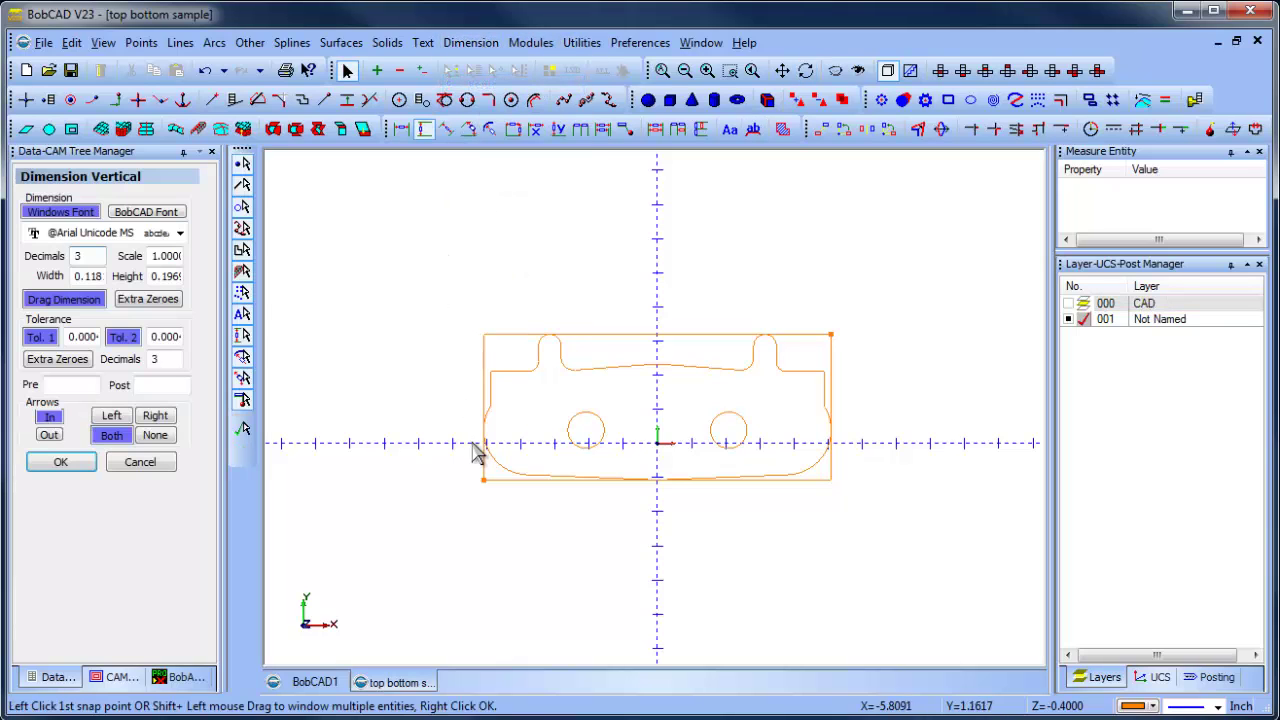
click(121, 338)
click(120, 339)
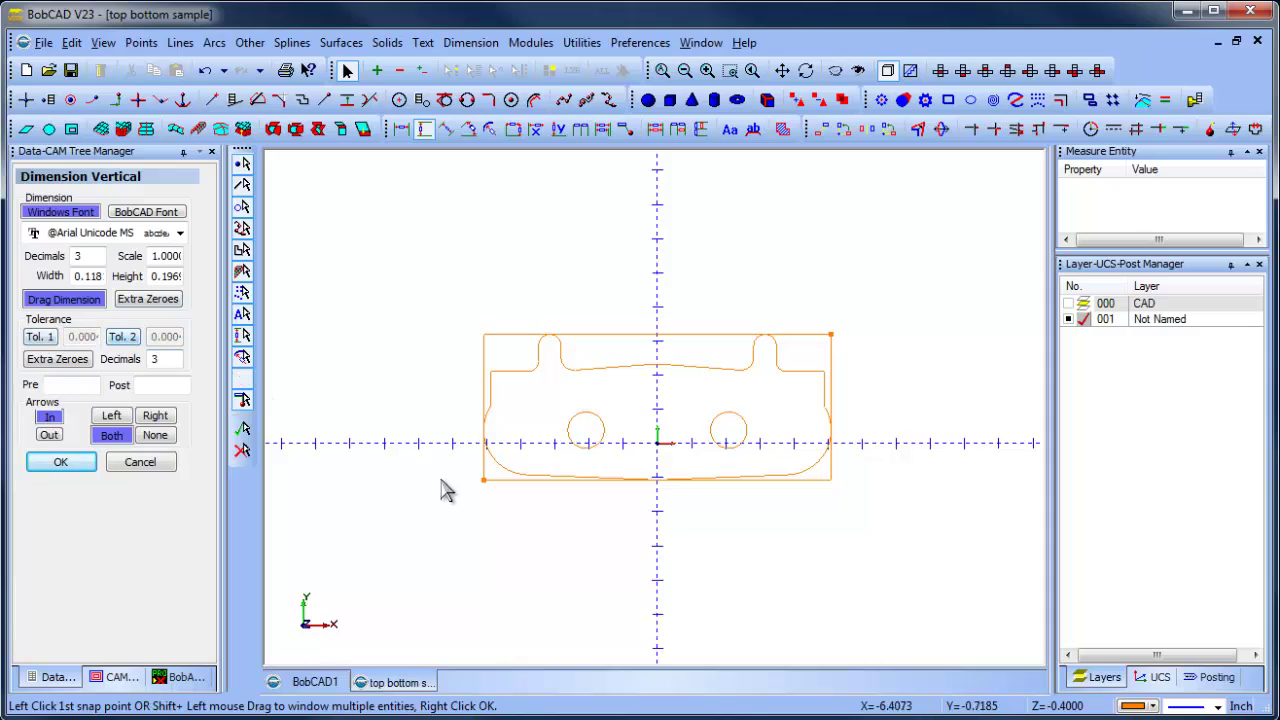
click(499, 484)
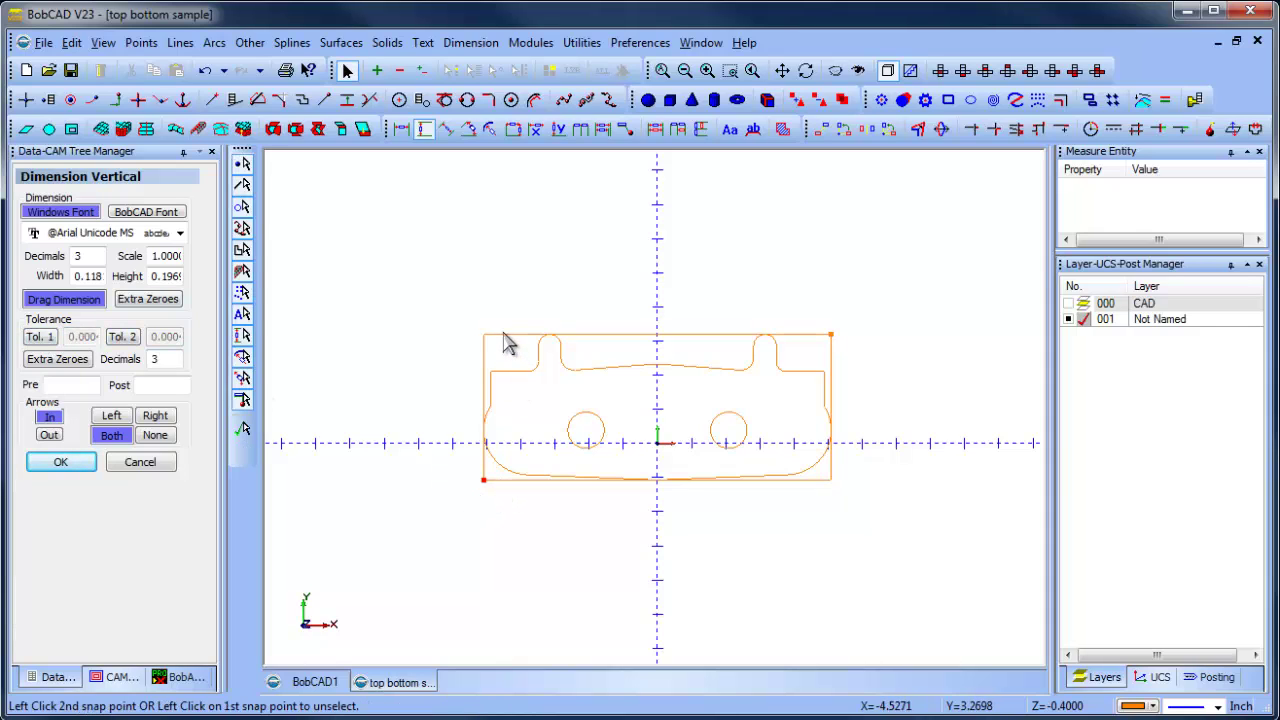
click(502, 345)
click(402, 294)
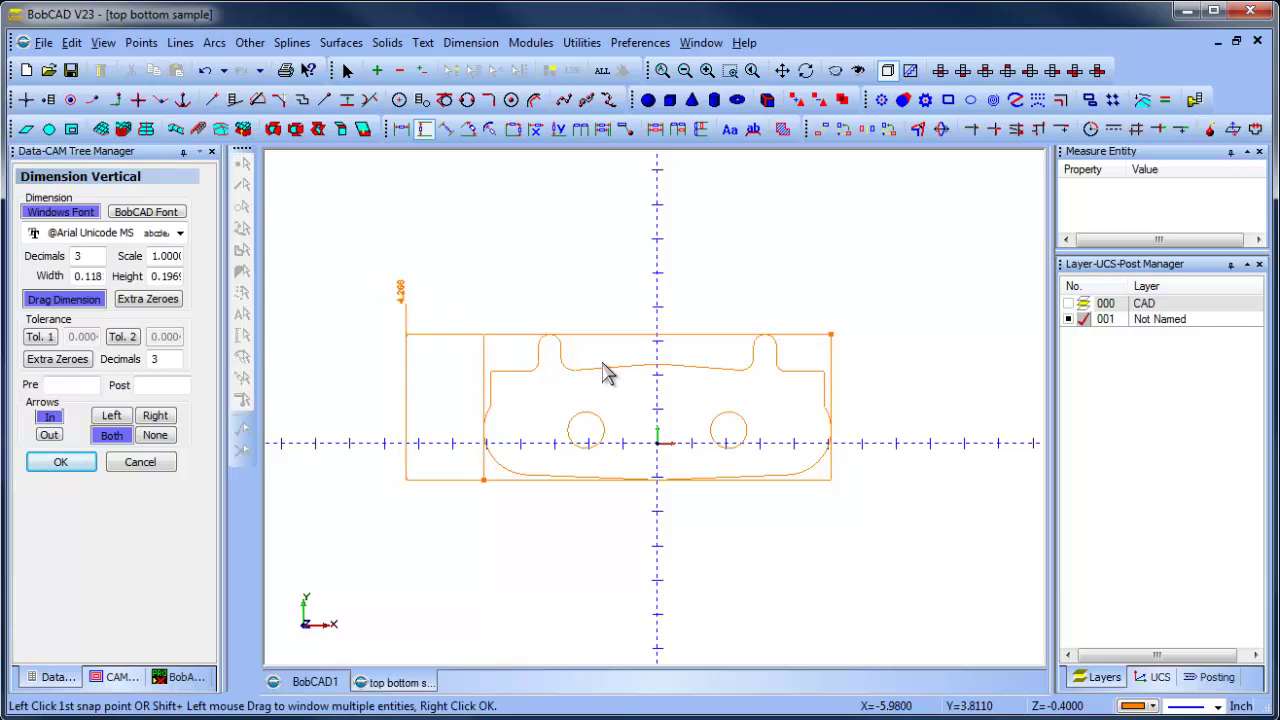
Add a horizontal dimension between the rectangle's upper corners, placed below the outline, and undo both dimensions.
click(466, 44)
click(490, 65)
click(484, 336)
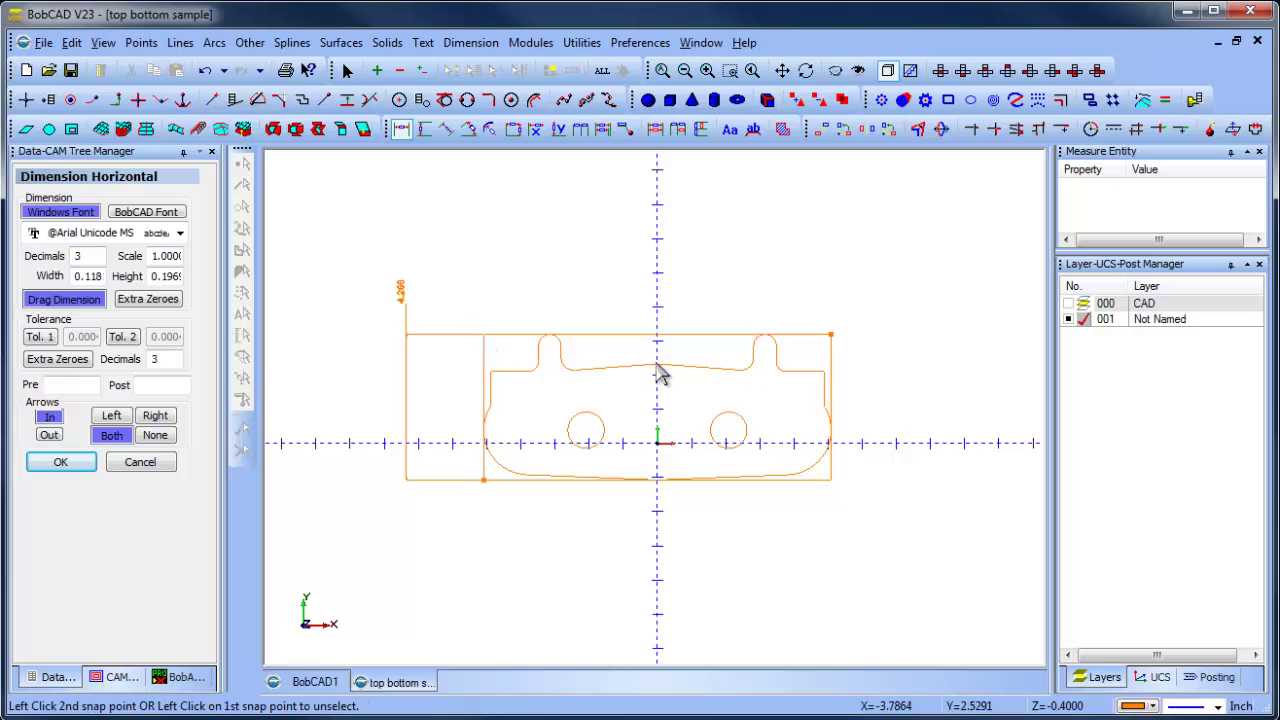
click(838, 360)
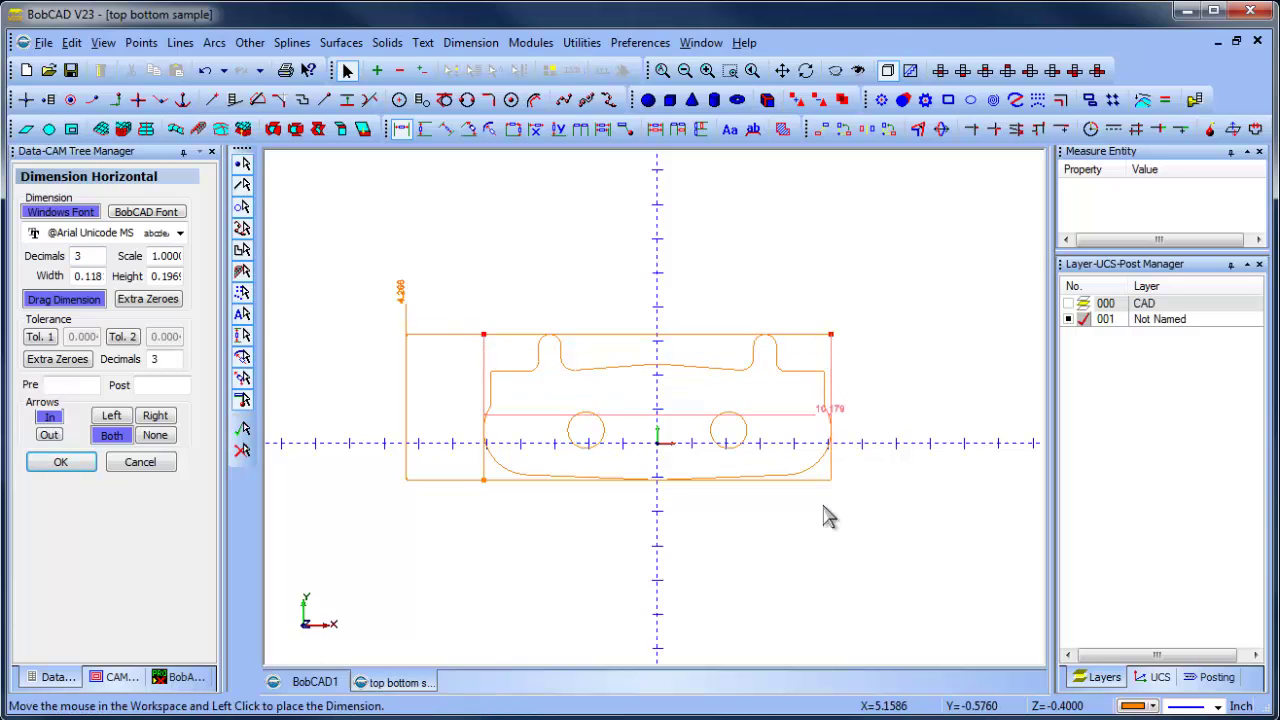
click(685, 546)
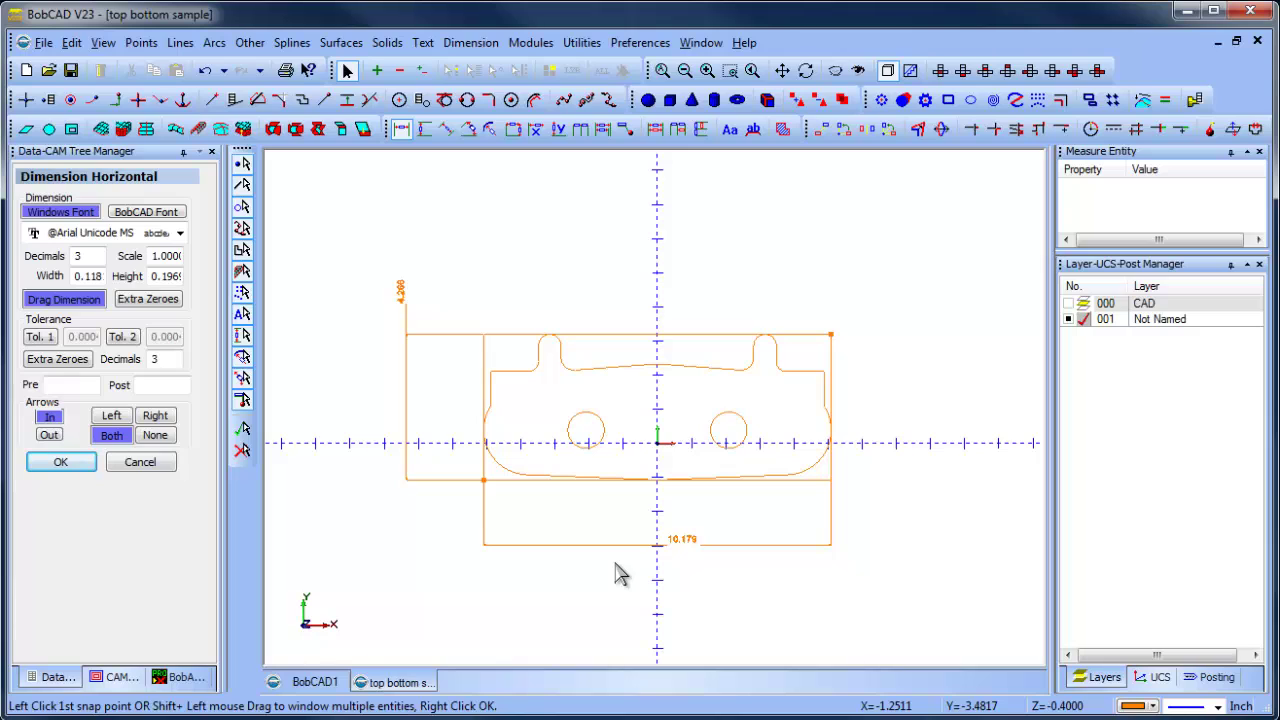
right_click(507, 250)
click(532, 274)
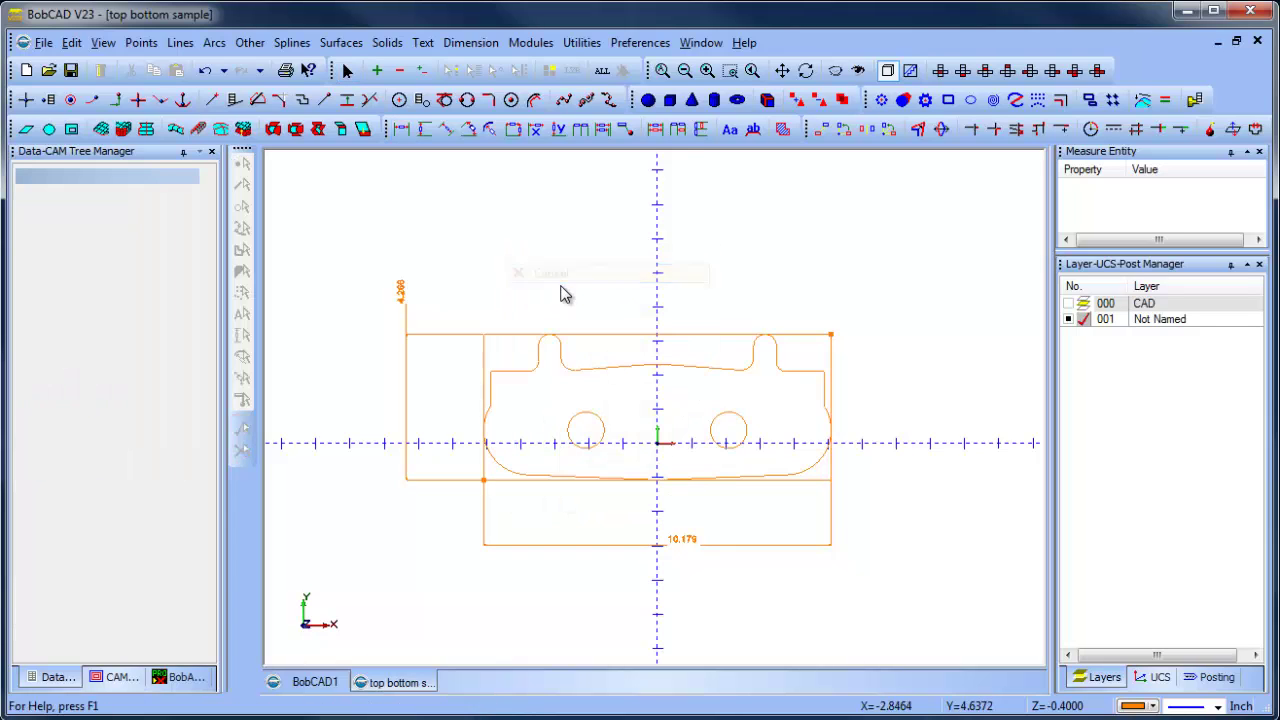
click(205, 70)
click(205, 70)
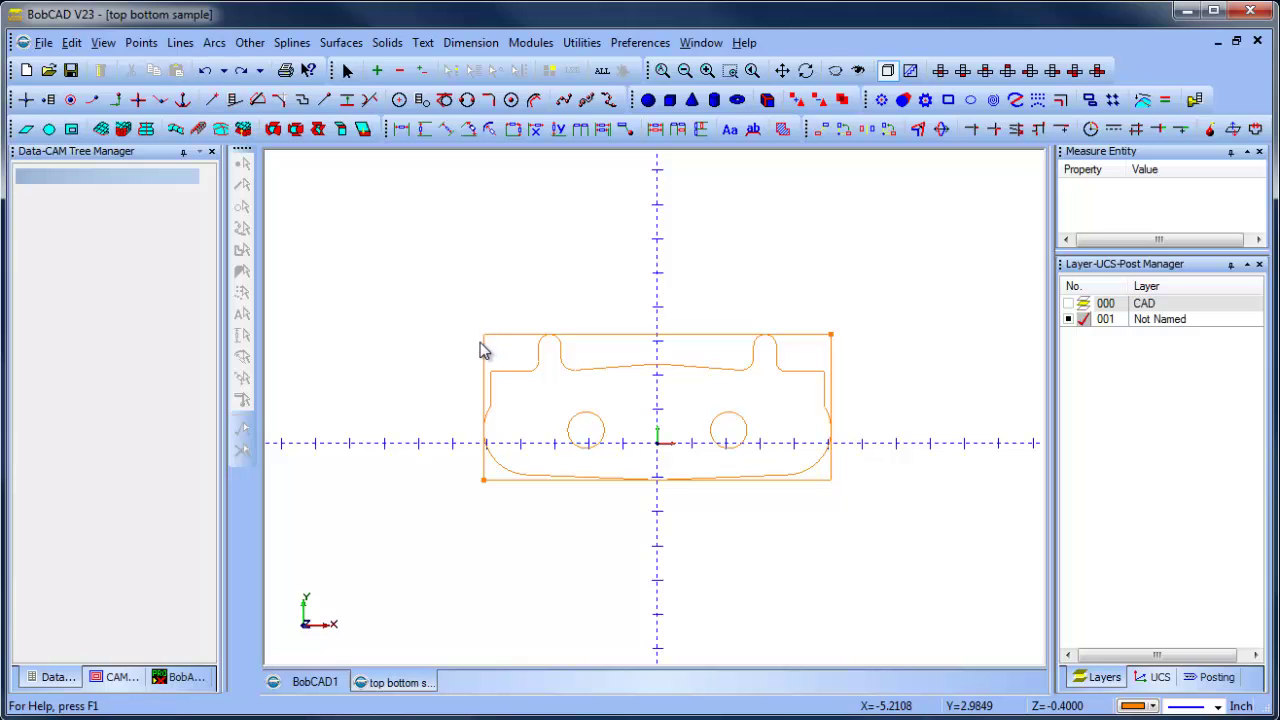
Show the CAD layer so the solid appears together with the rectangle in a tilted 3D view.
click(805, 70)
drag(814, 512, 830, 400)
click(1083, 318)
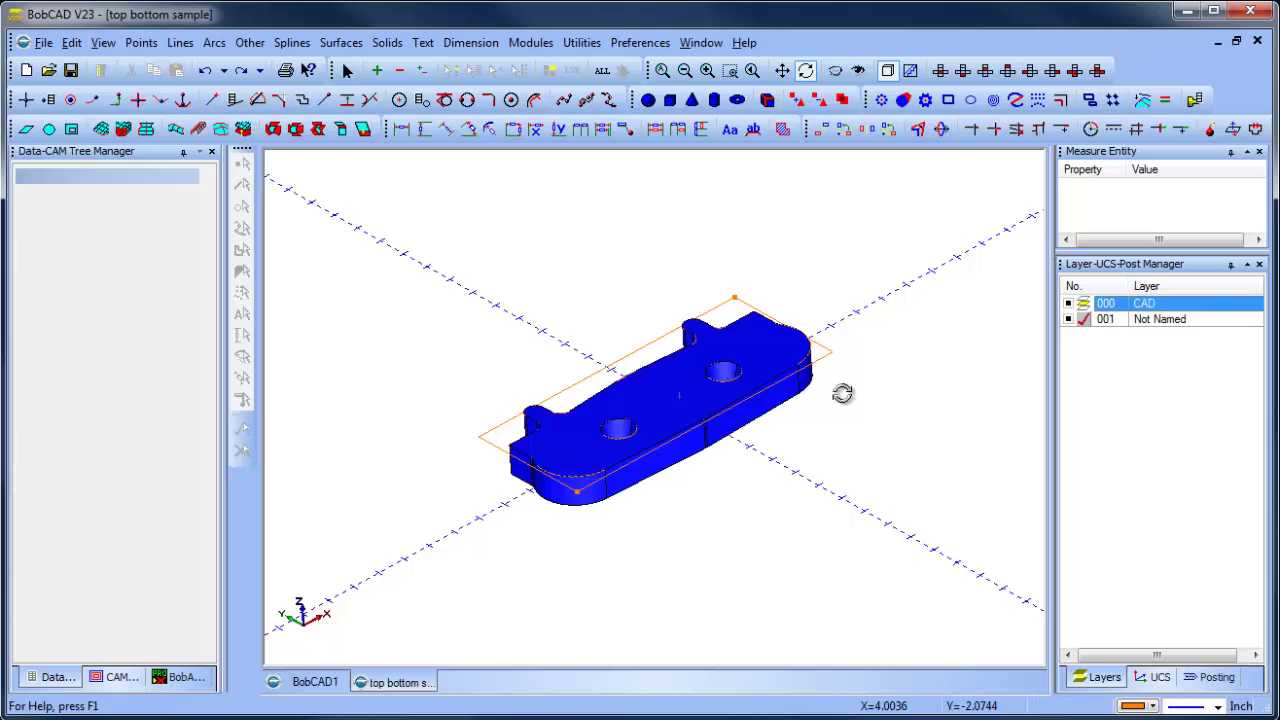
drag(808, 477, 814, 477)
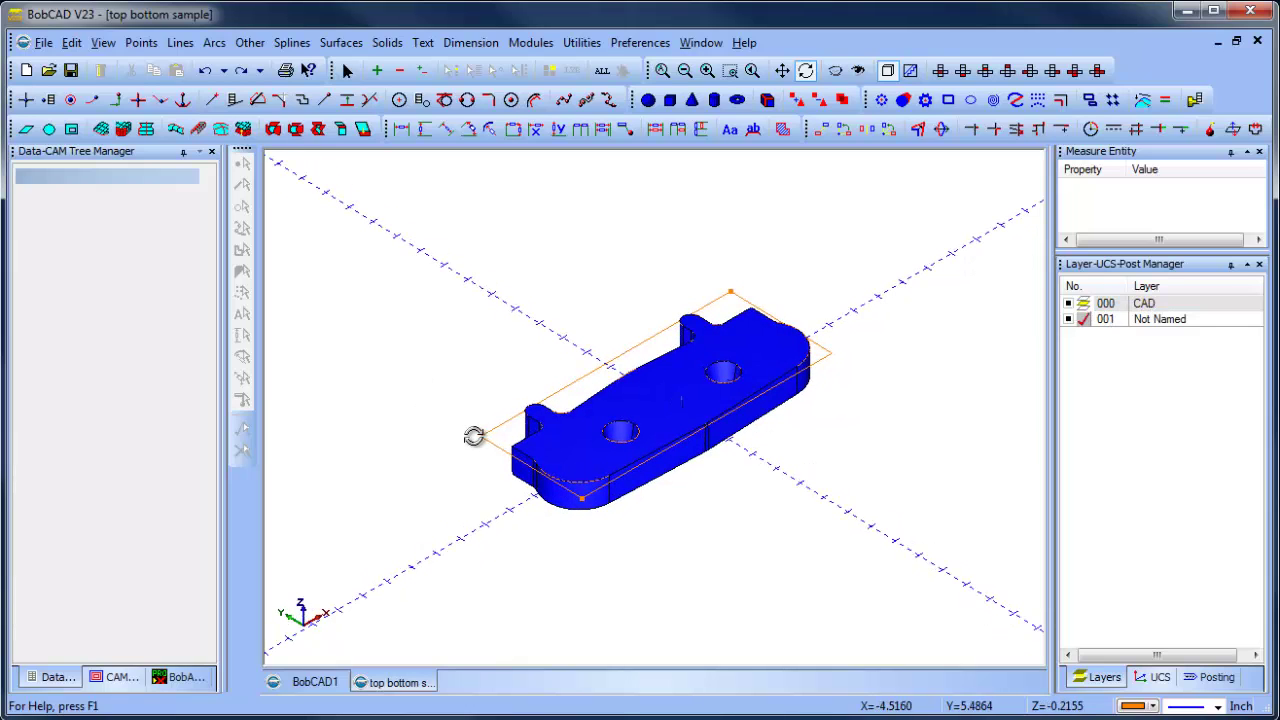
Translate all entities with Sketch/Enter from the rectangle's upper-left corner to X 0, Y 0, Z 0.
click(581, 42)
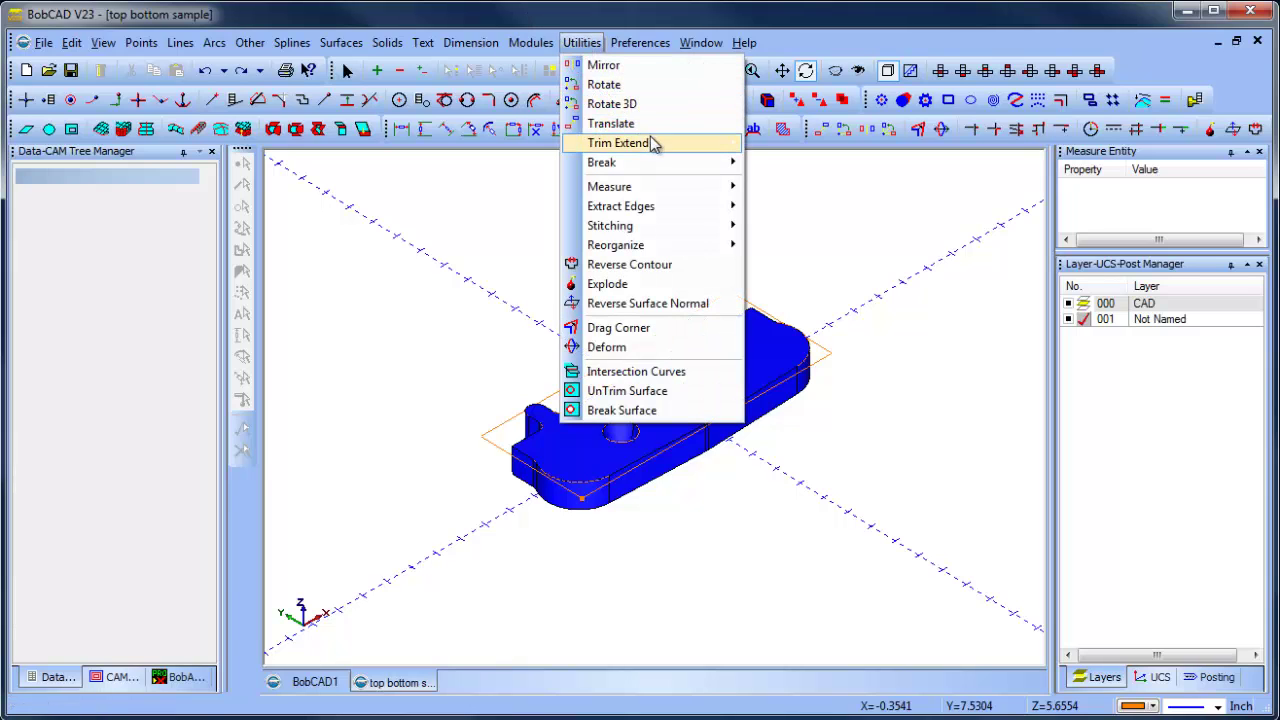
click(646, 127)
click(110, 203)
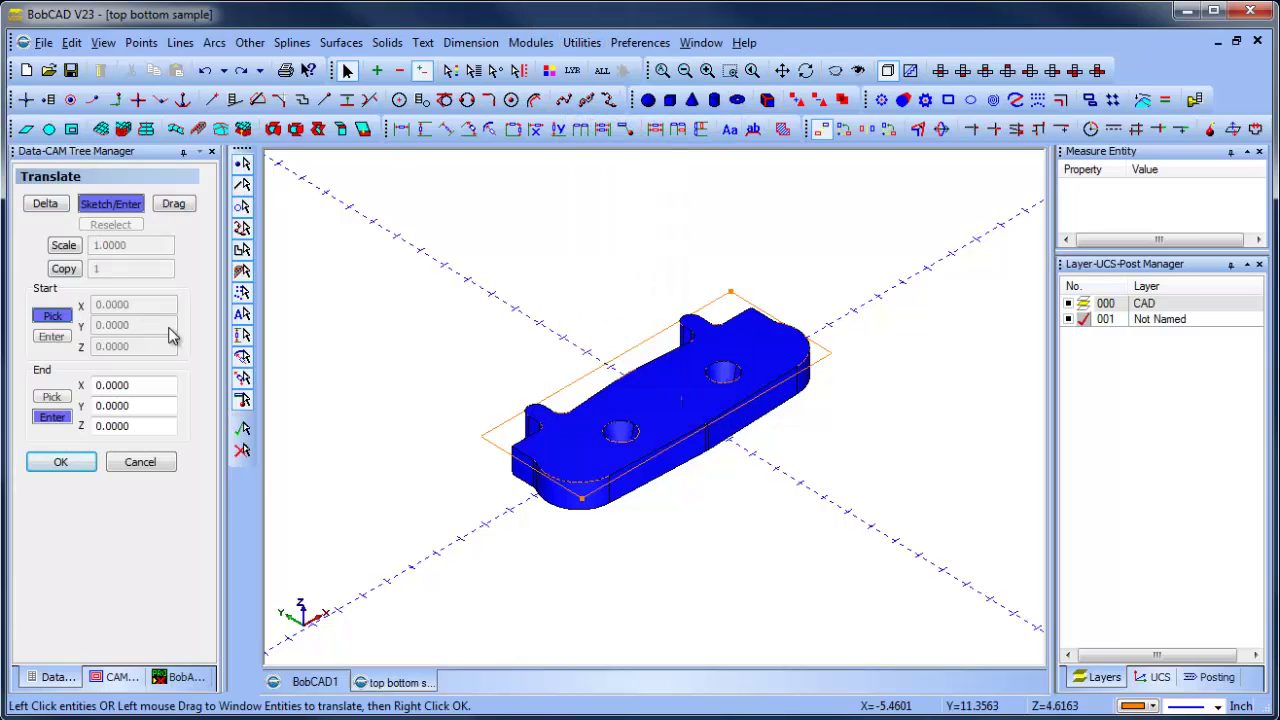
click(602, 70)
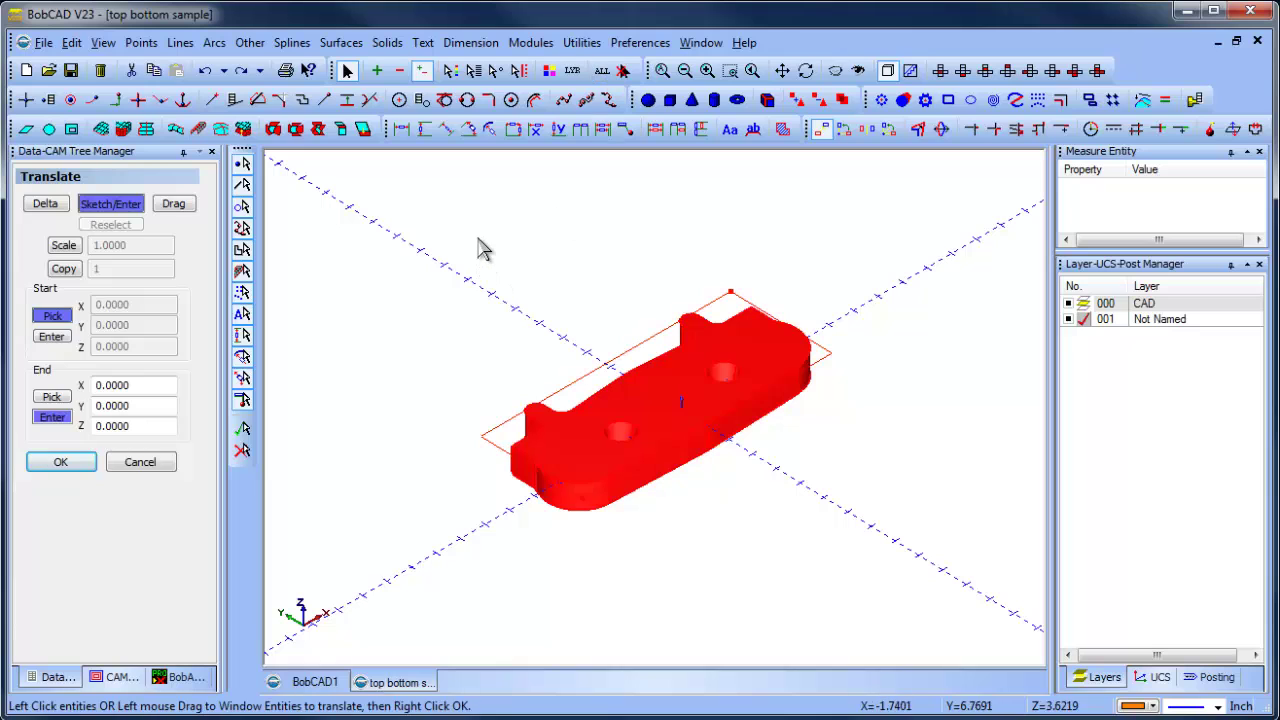
right_click(482, 242)
click(508, 250)
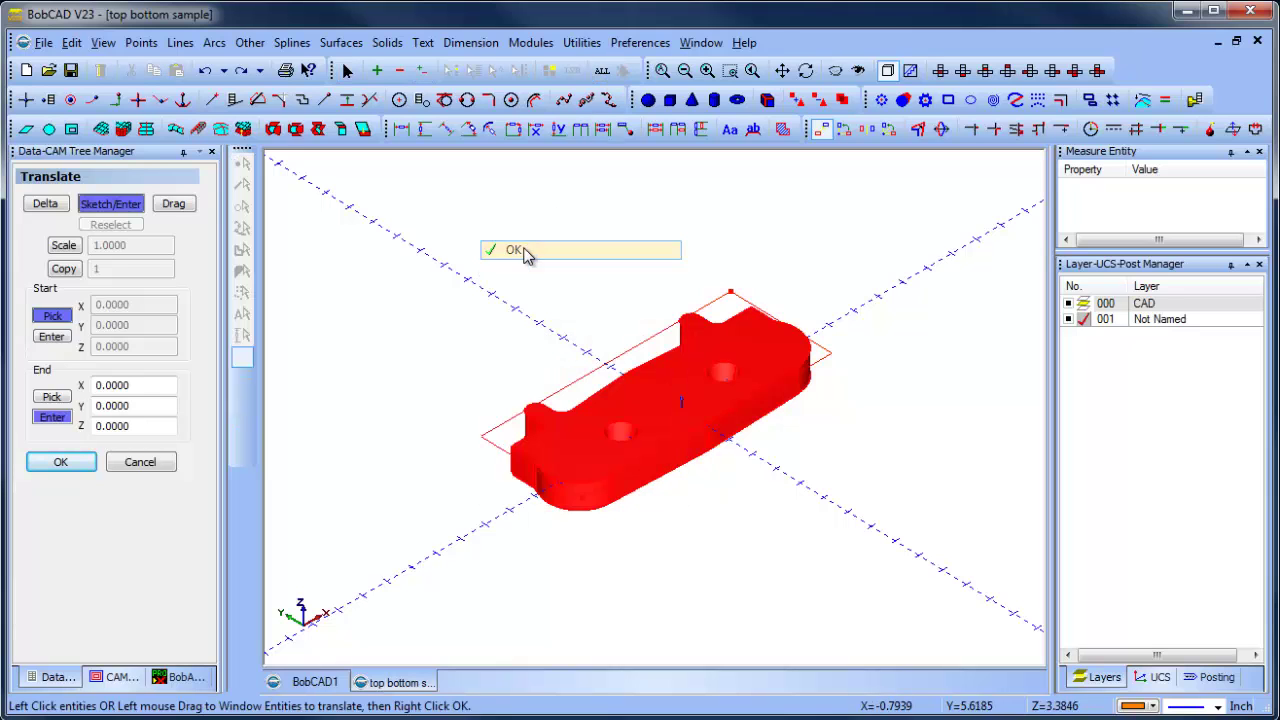
click(486, 443)
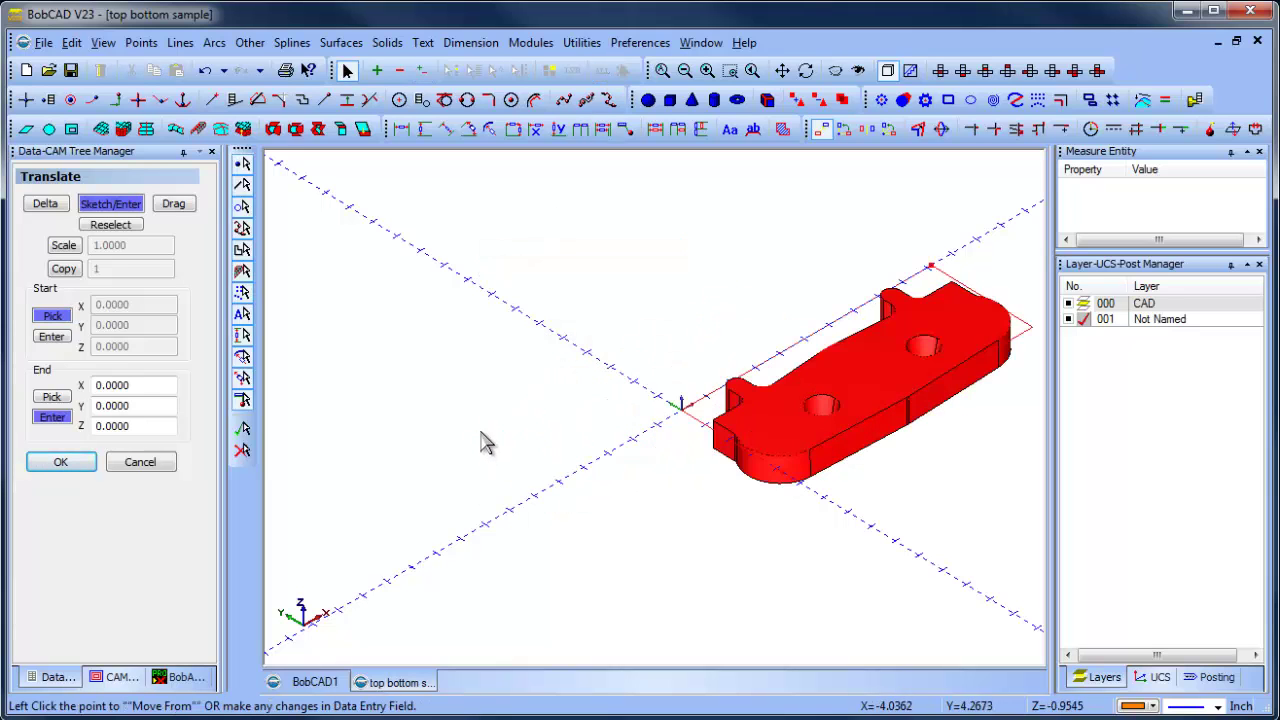
right_click(481, 426)
click(546, 457)
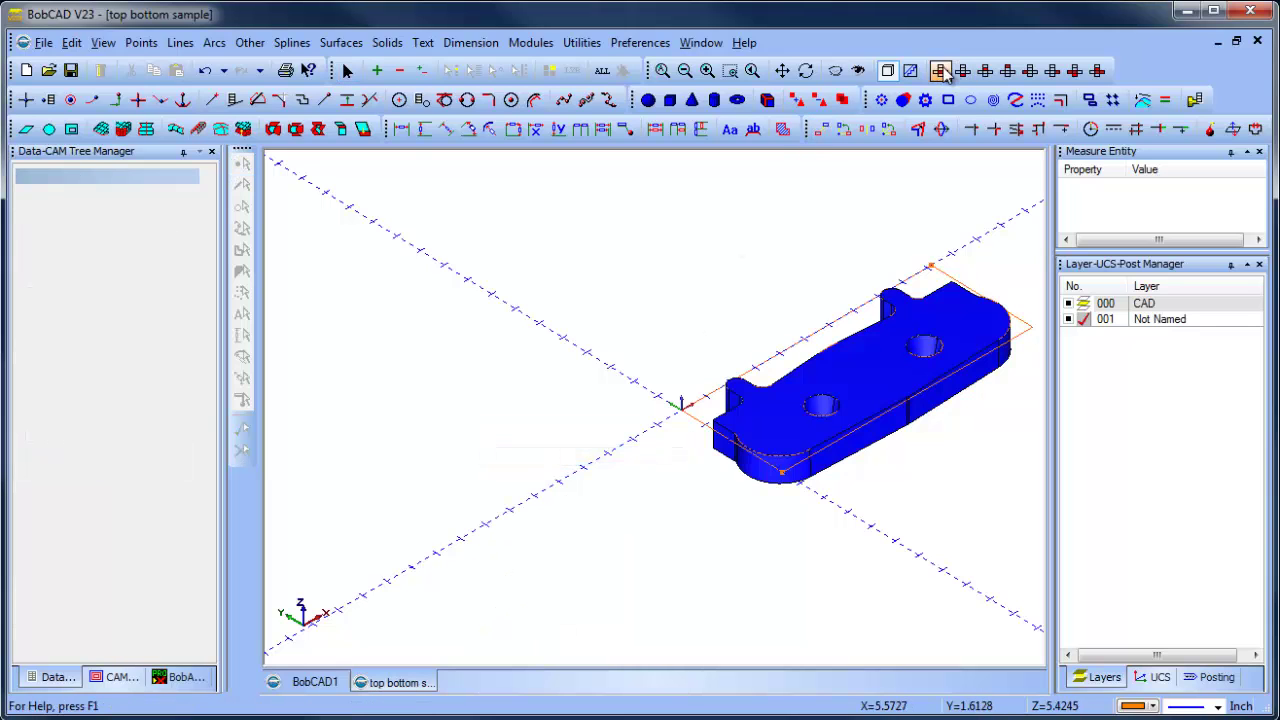
Add a new layer after layer 001, make it the active layer, and hide the CAD layer.
click(940, 70)
middle_drag(789, 443, 586, 294)
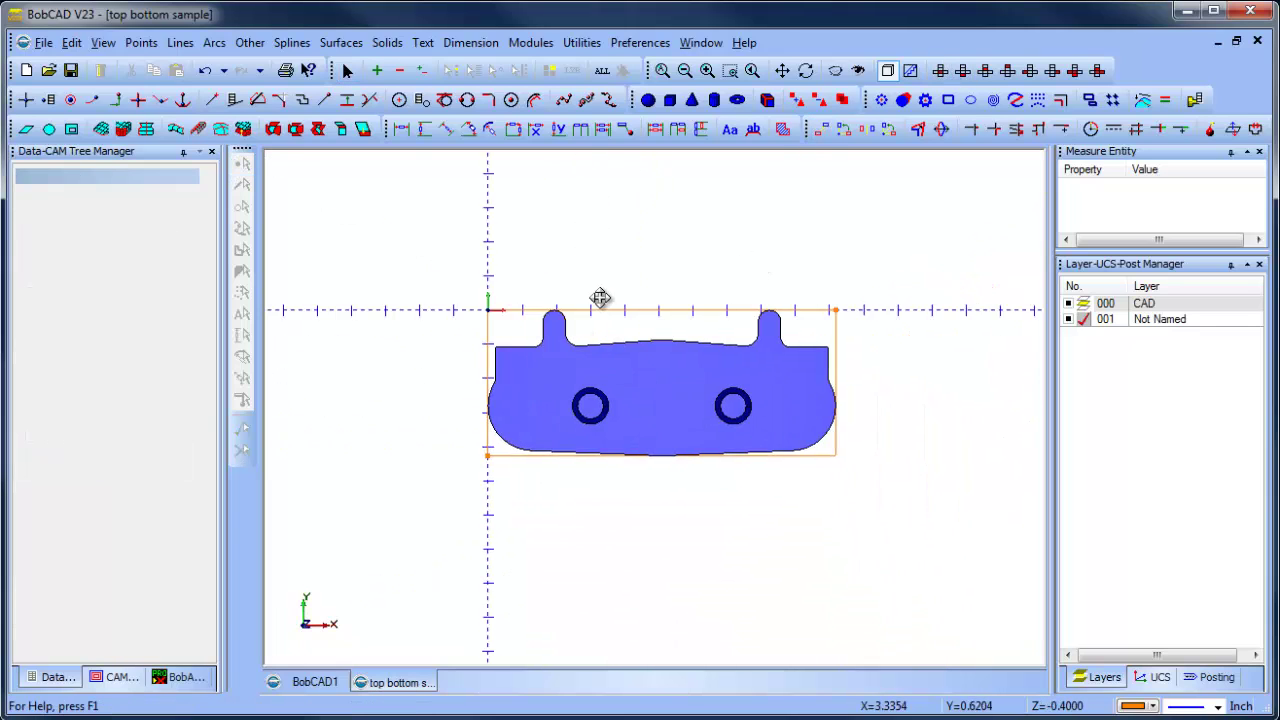
scroll(670, 367, up, 2)
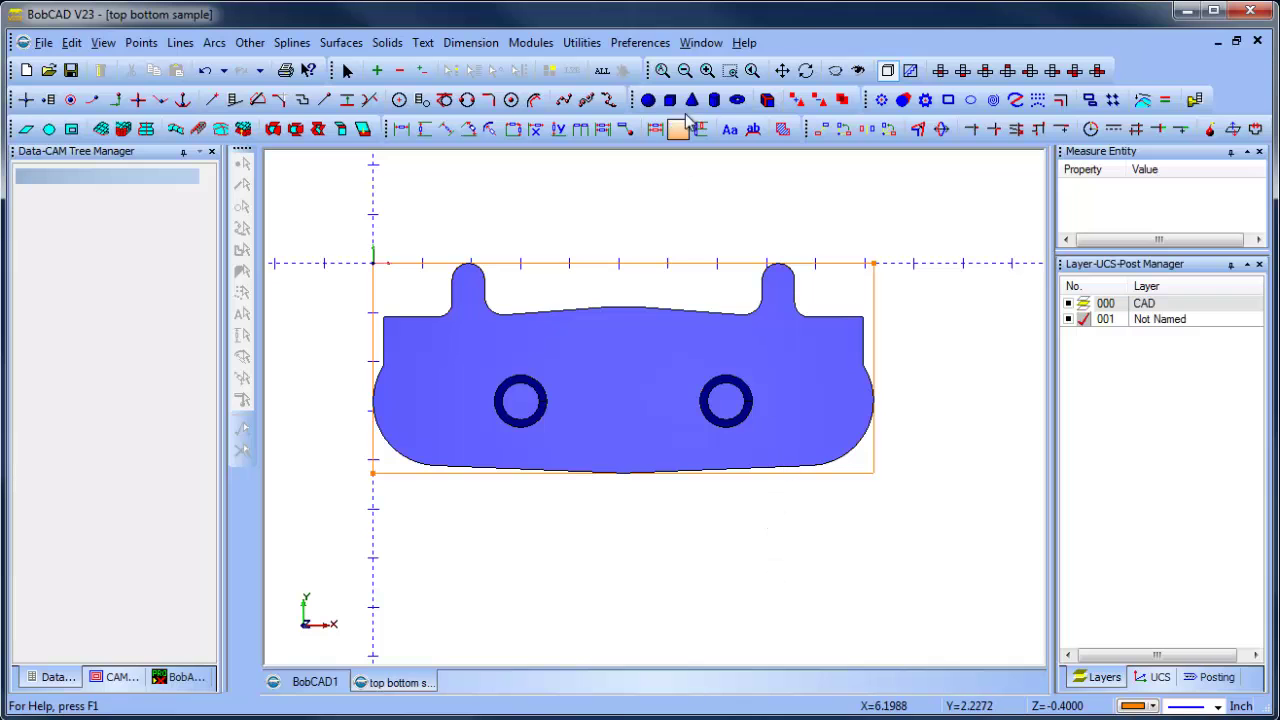
click(805, 70)
drag(771, 517, 663, 471)
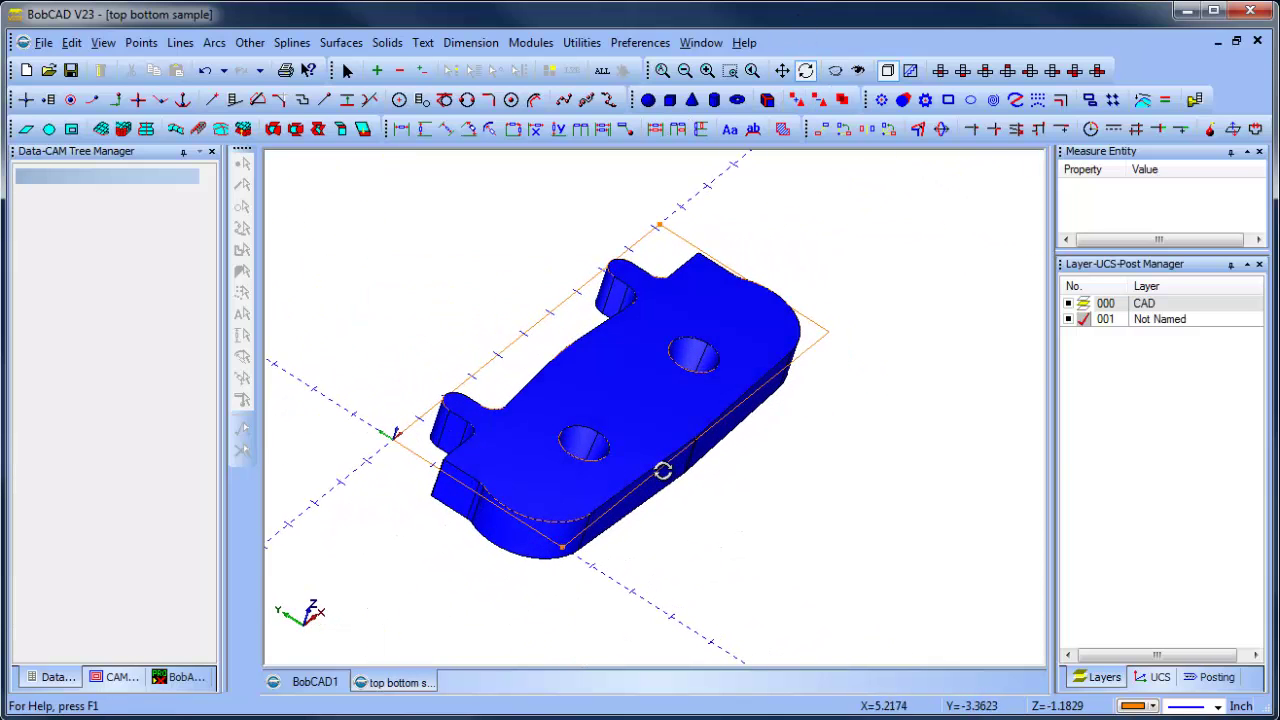
click(1160, 320)
right_click(1158, 322)
click(1120, 334)
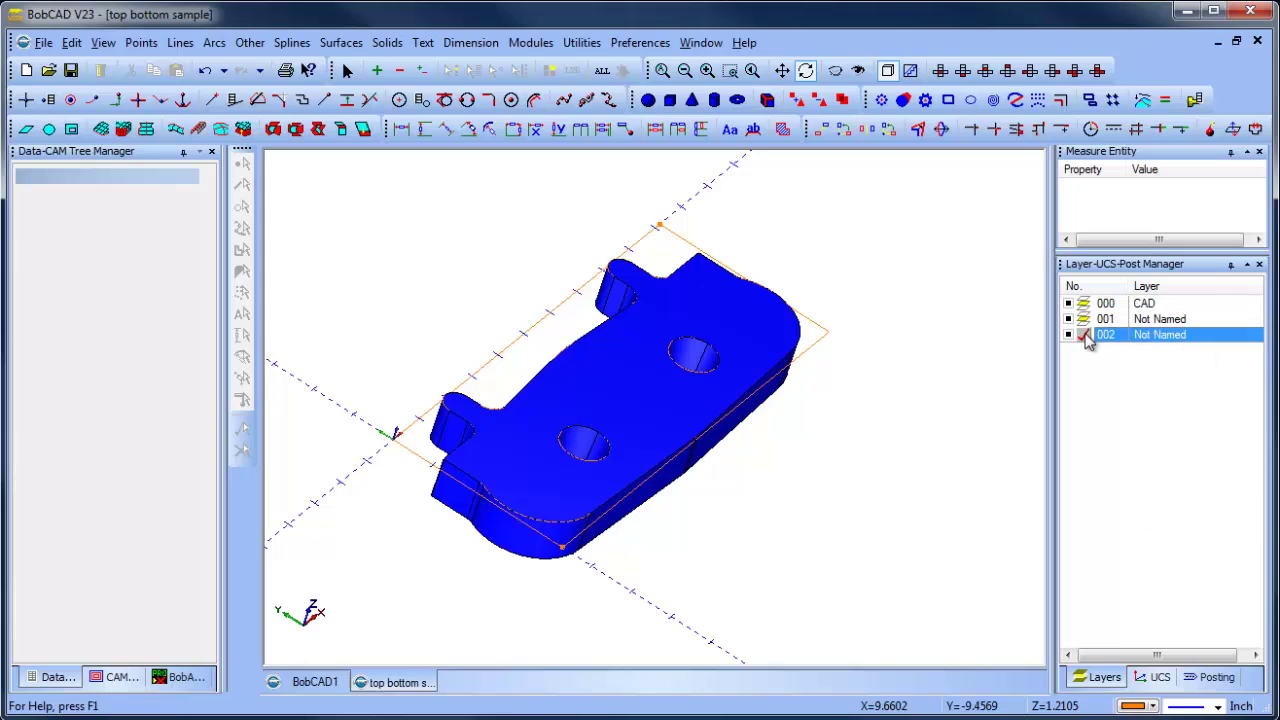
click(1069, 304)
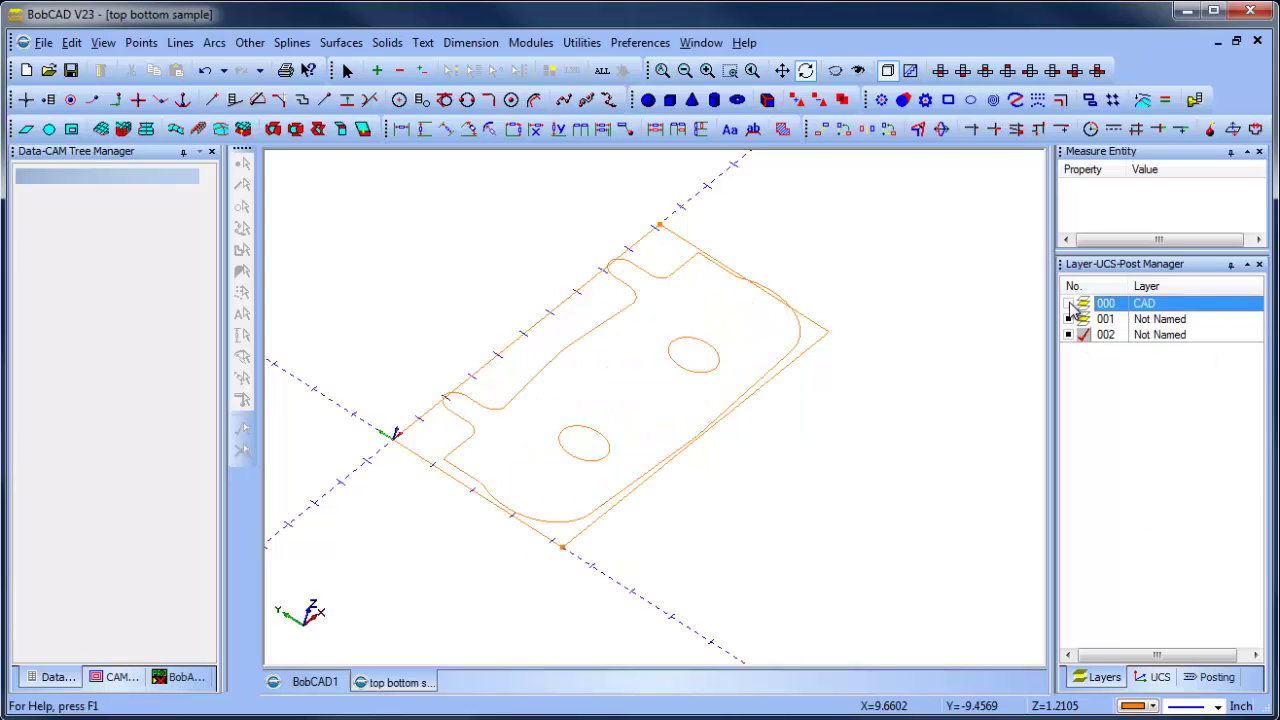
Move both hole circles to layer 2 by modifying their layer attribute.
click(347, 70)
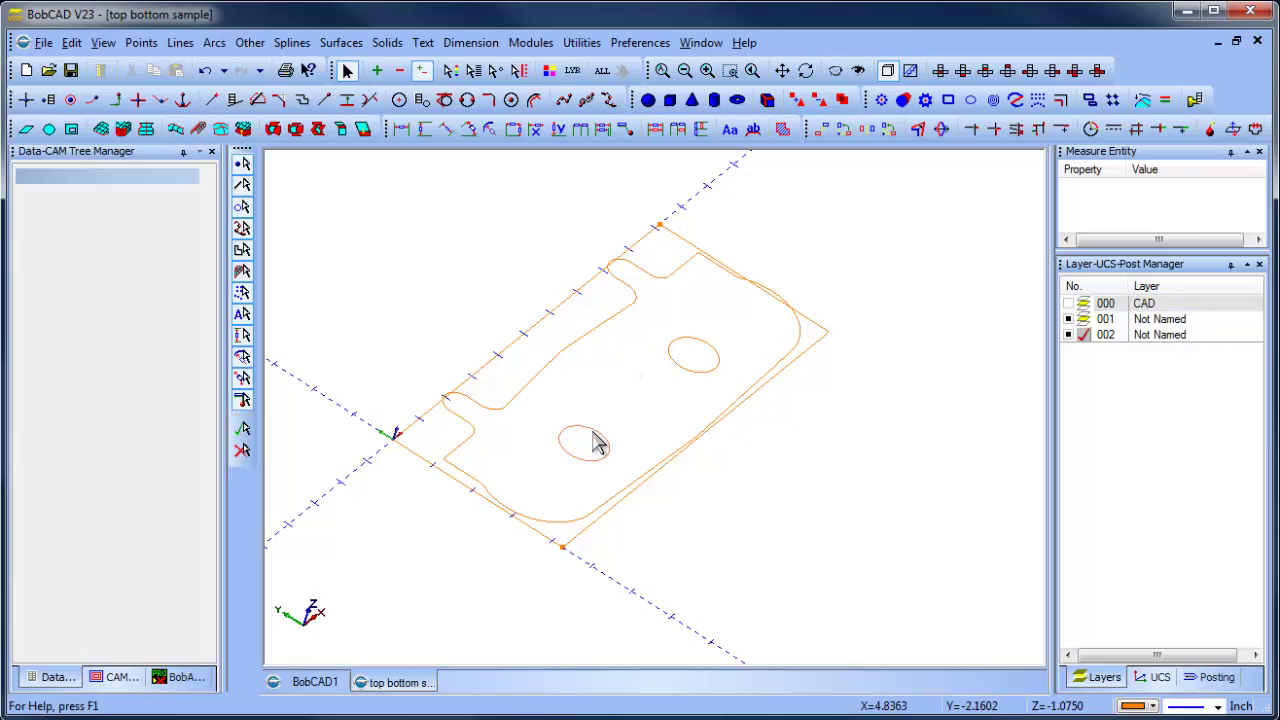
click(592, 430)
click(686, 371)
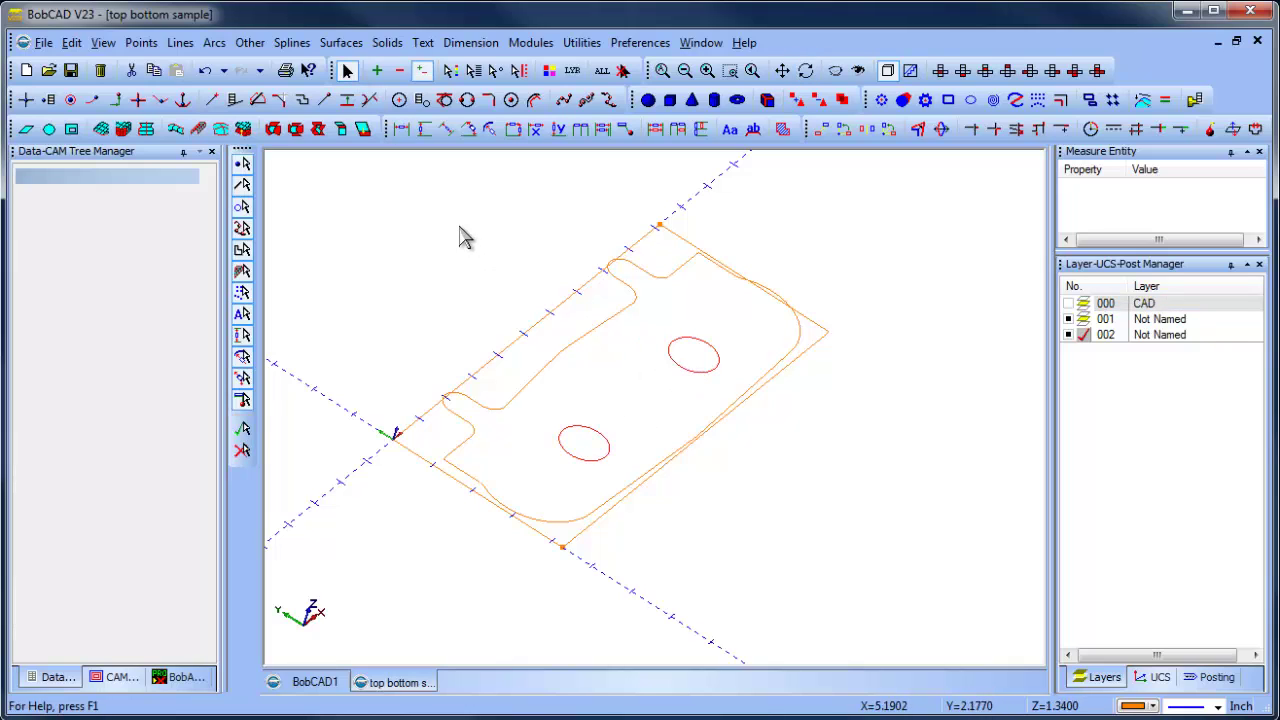
right_click(460, 230)
mouse_move(620, 350)
click(732, 392)
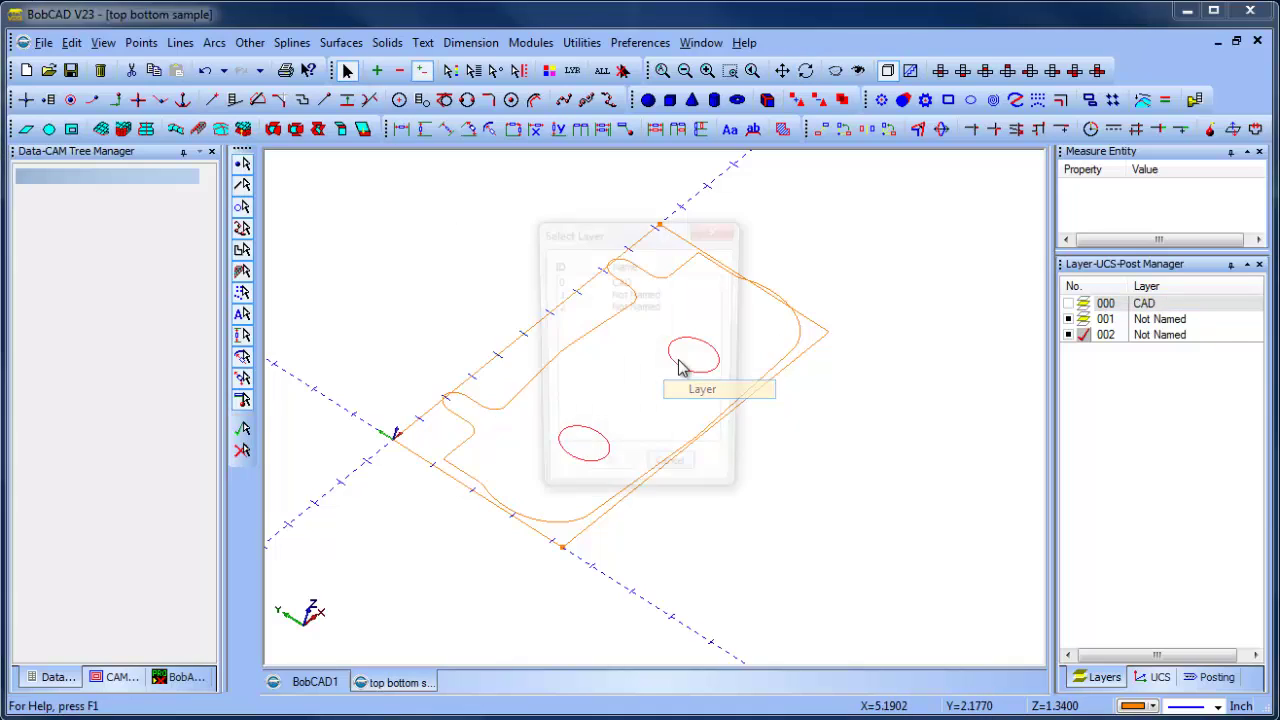
click(638, 307)
key(Return)
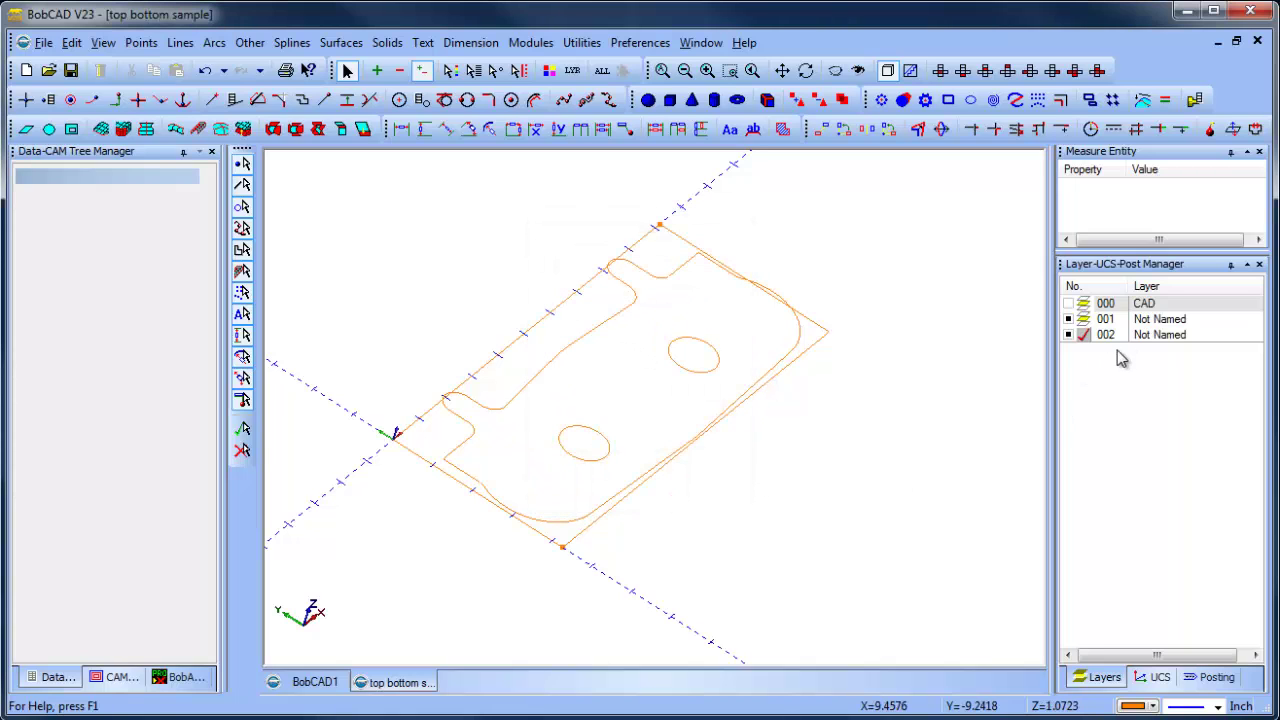
Add another new layer after layer 002, make it active, and hide layer 002.
right_click(1163, 340)
click(1120, 347)
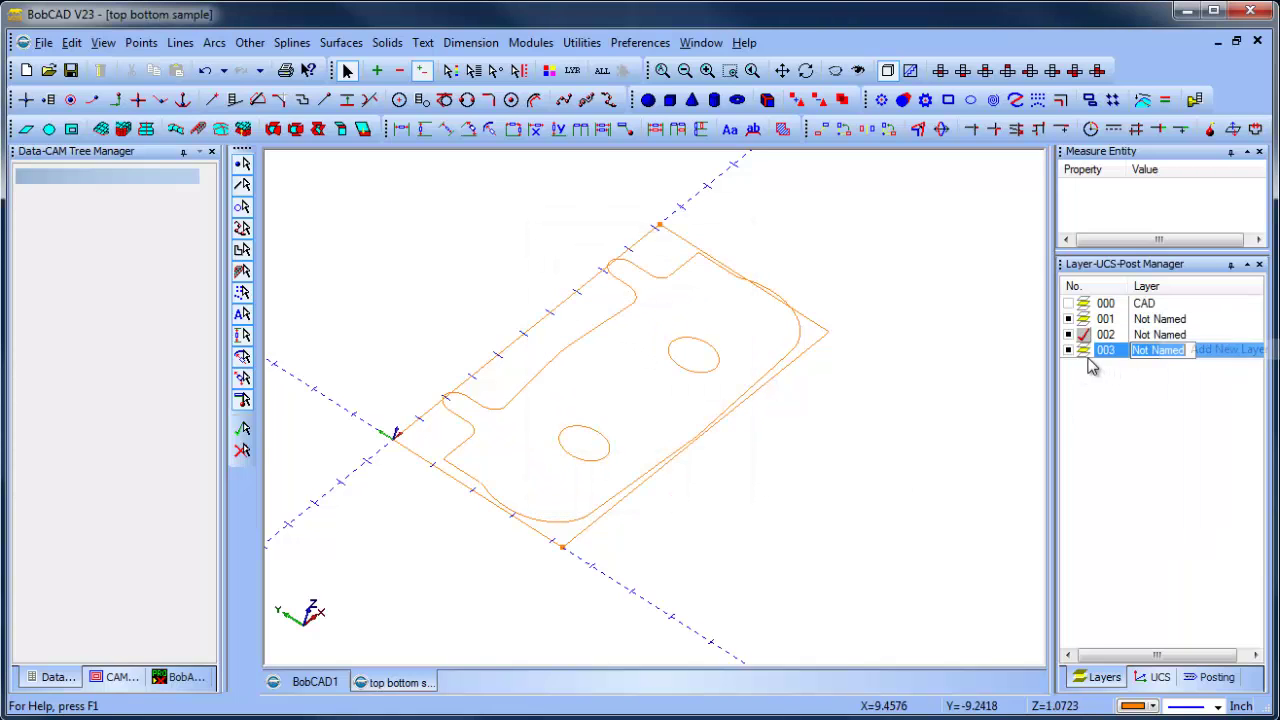
click(1068, 335)
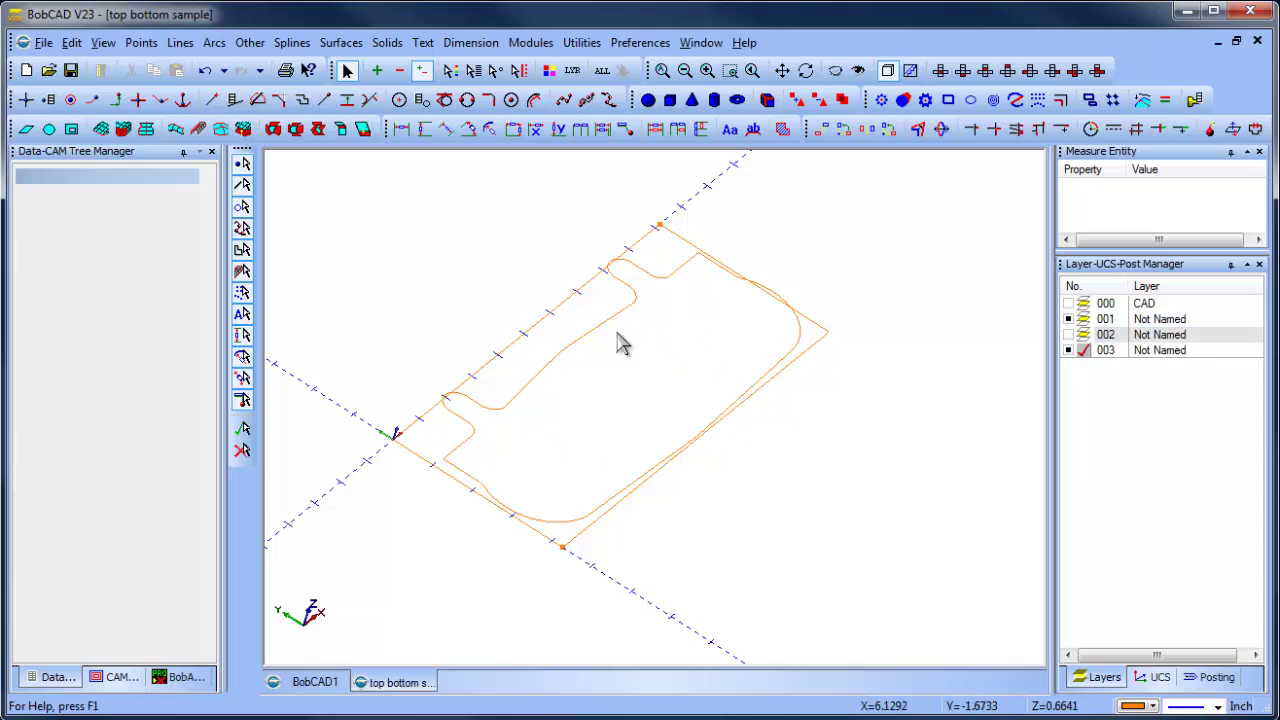
Move the part's outer profile to layer 3 by modifying its layer attribute.
click(520, 403)
right_click(493, 232)
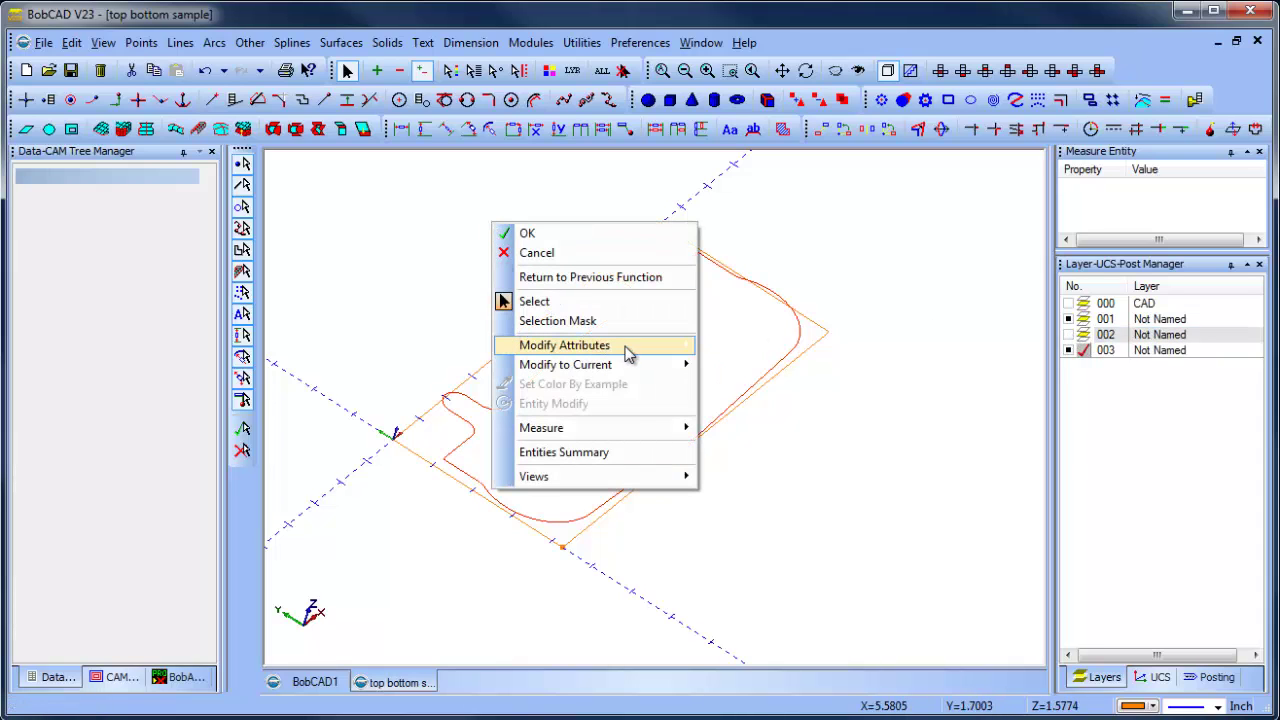
mouse_move(600, 347)
click(746, 385)
click(640, 320)
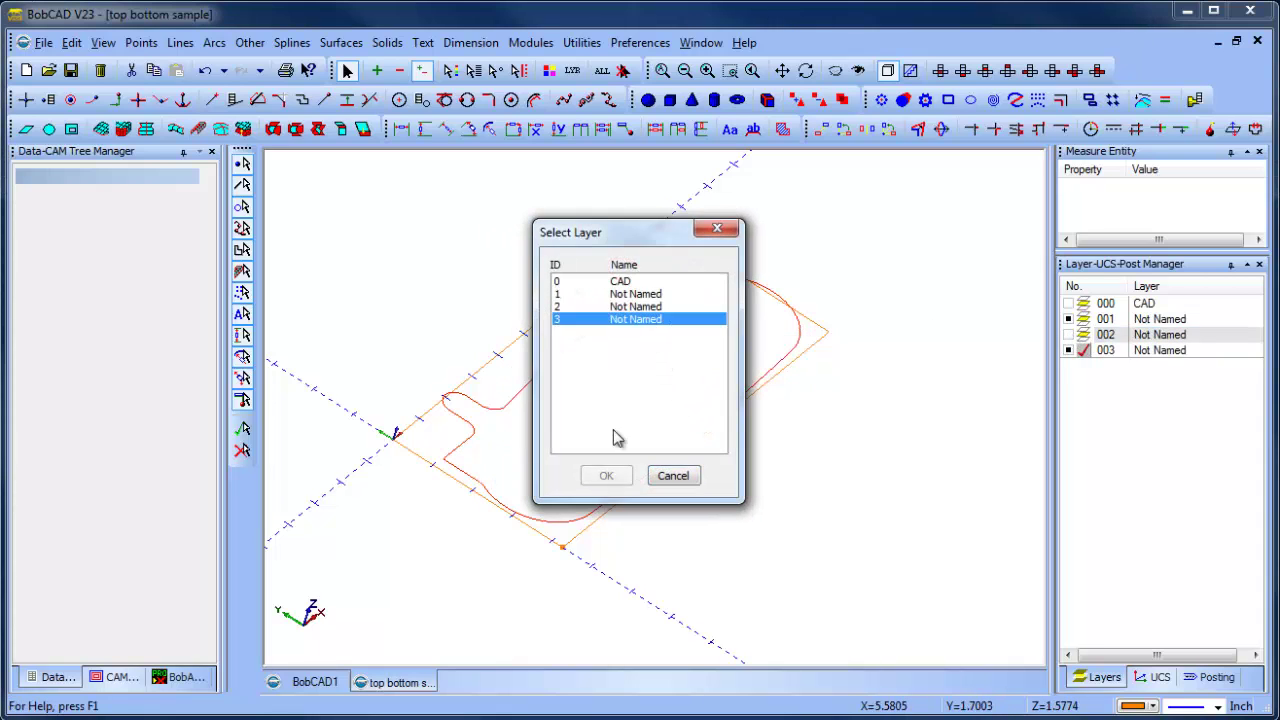
click(604, 474)
Make layer 002 active, and check the geometry split by hiding layer 003 and showing layers 002 and 003 one after the other.
click(1083, 335)
click(1068, 350)
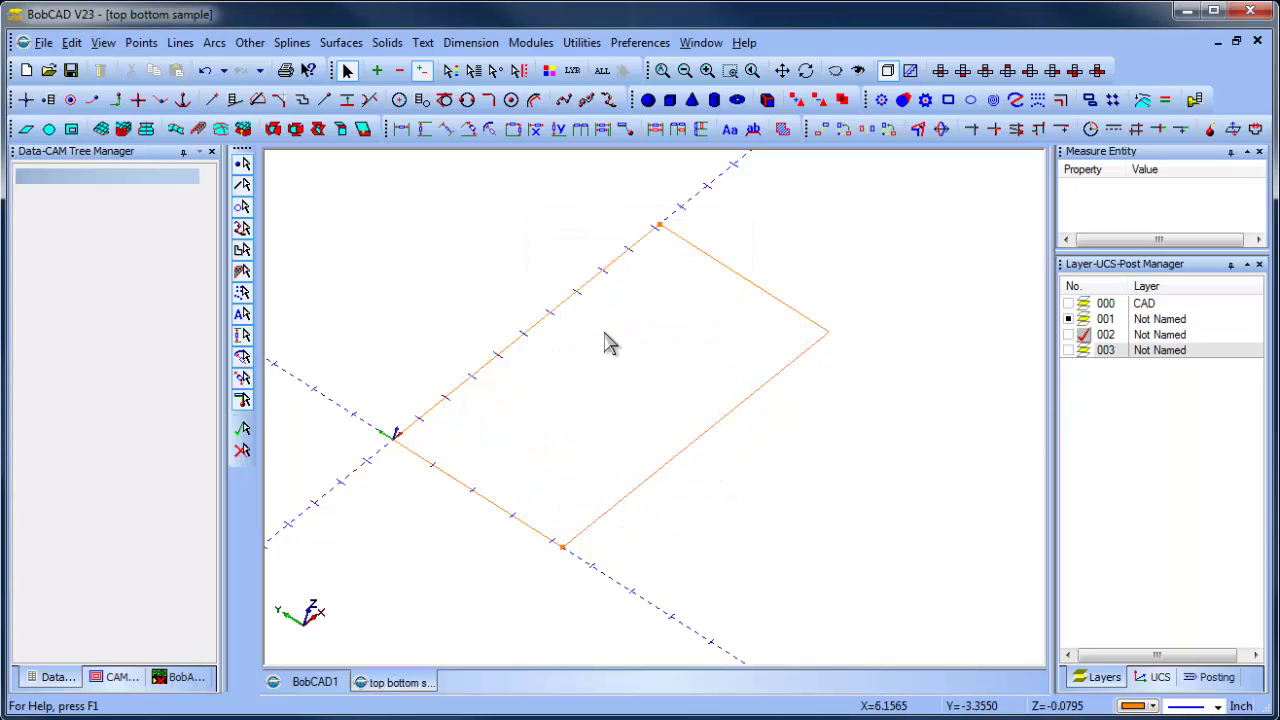
click(1068, 335)
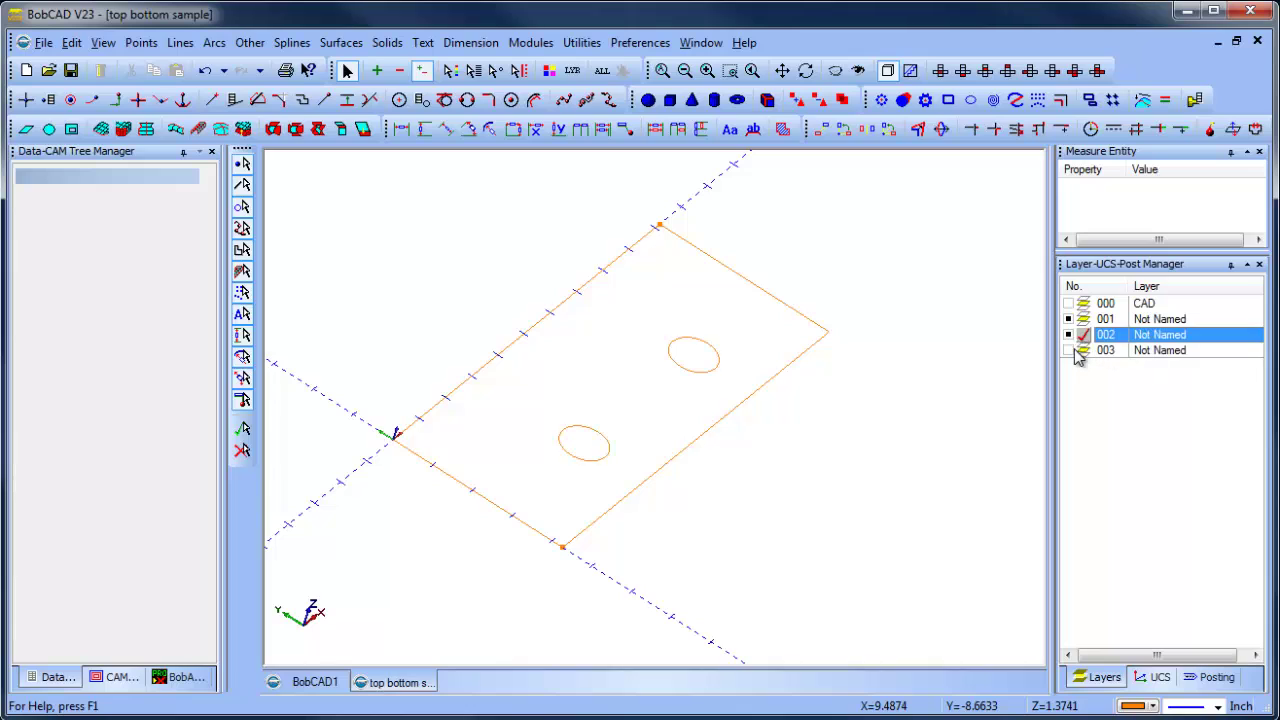
click(1068, 350)
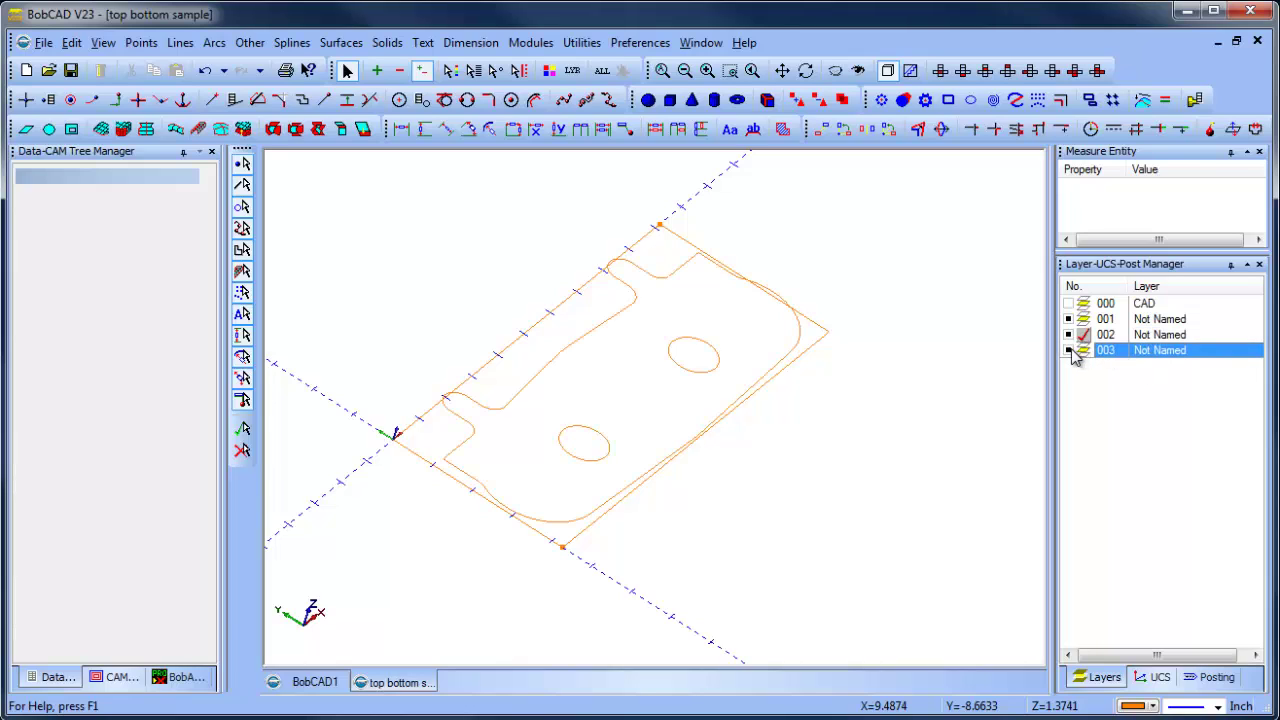
Hide layer 003, and collapse the Turning Stock and EDM Stock branches of the CAM tree.
click(1069, 351)
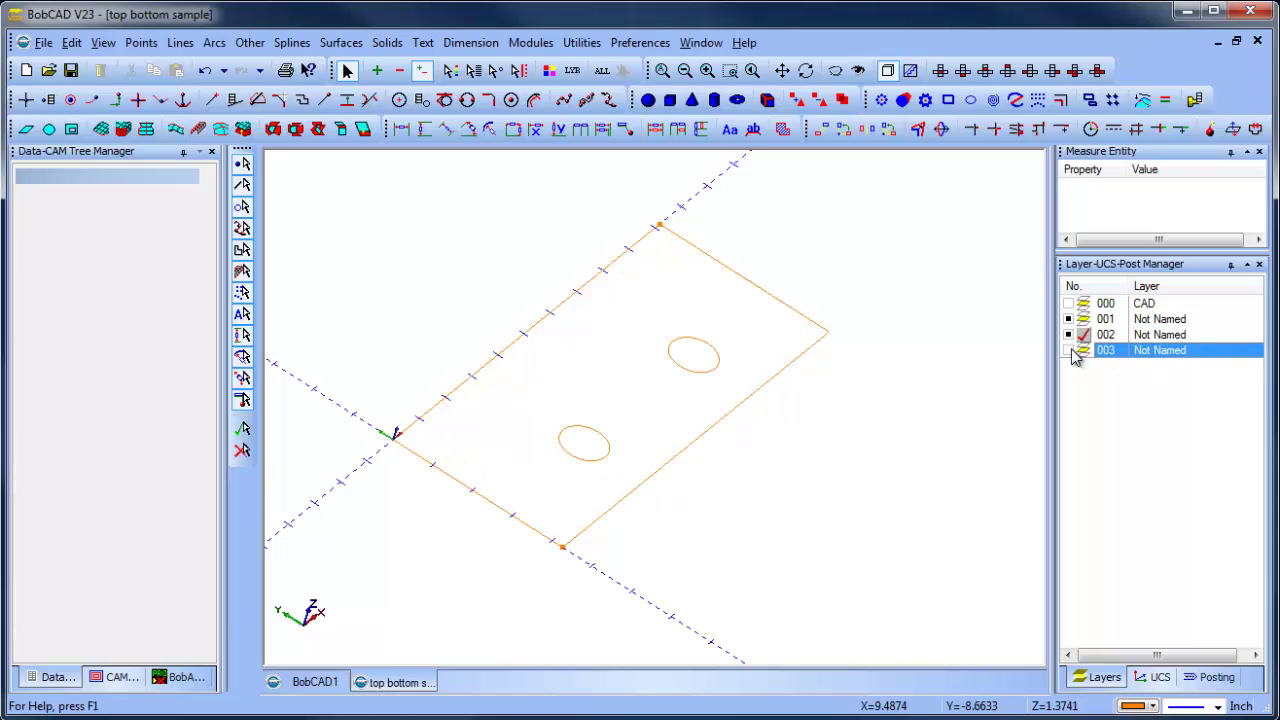
right_click(880, 232)
click(893, 257)
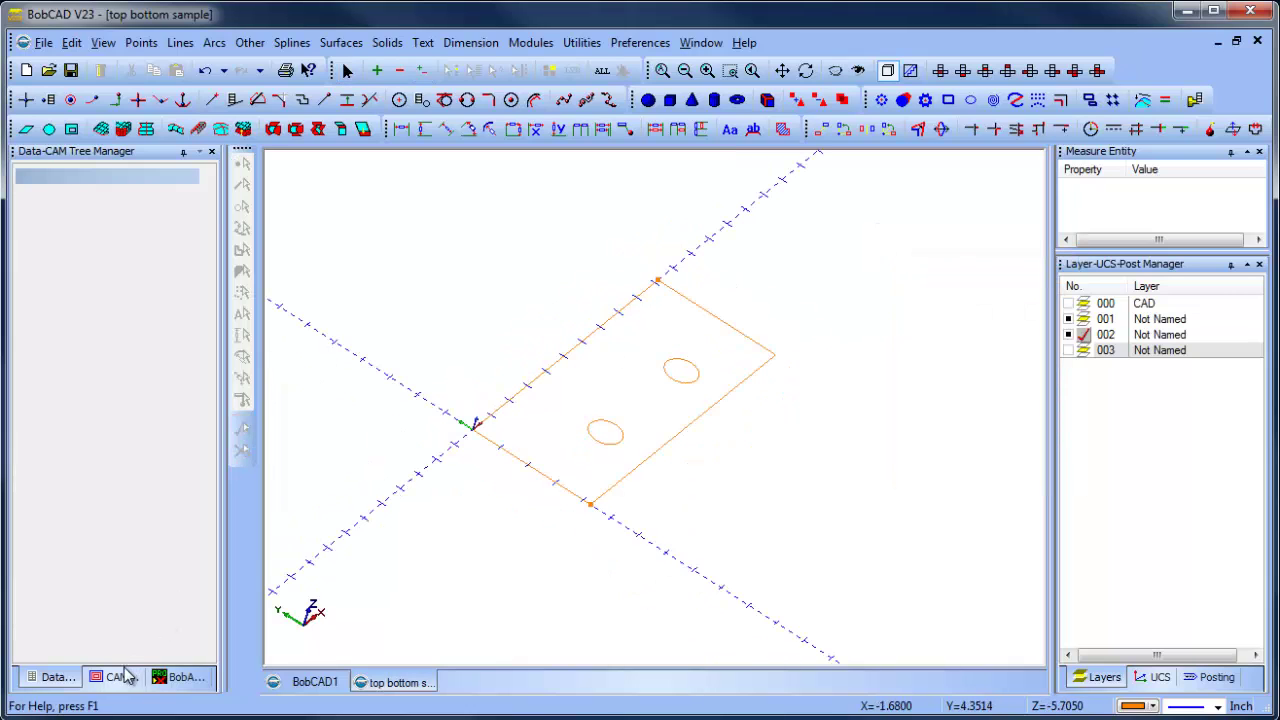
click(118, 343)
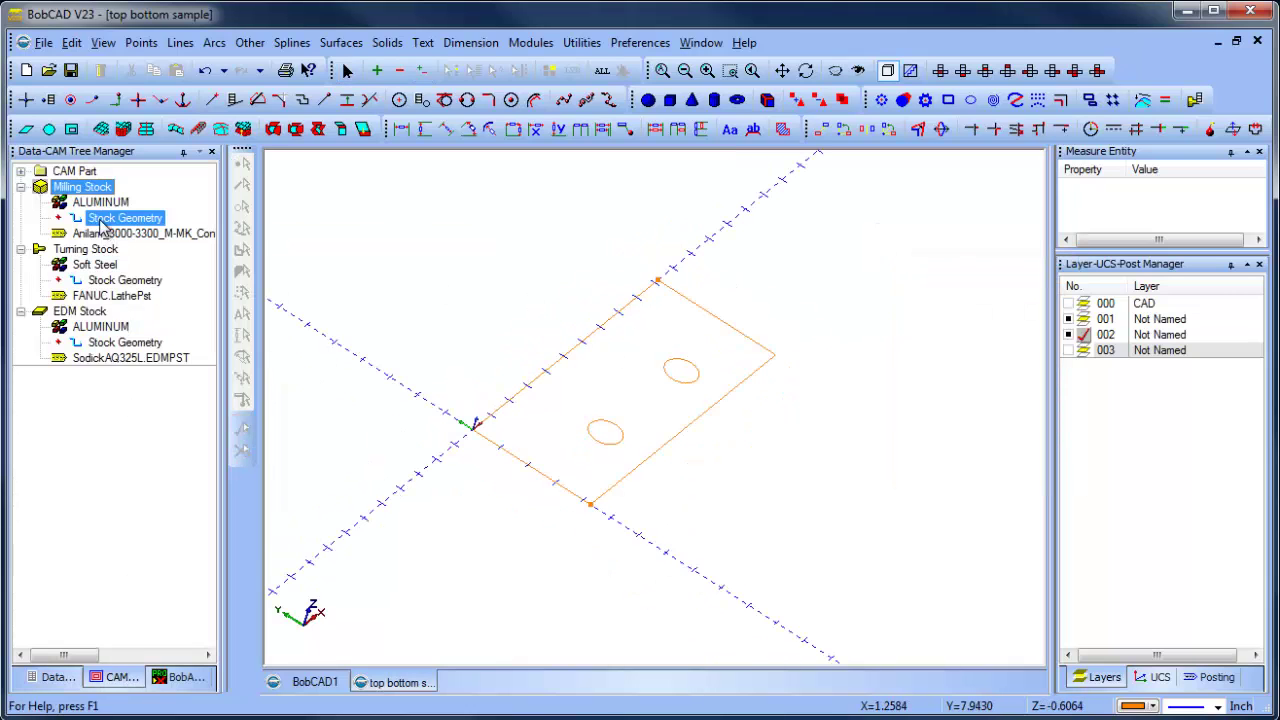
click(38, 249)
click(20, 249)
click(20, 265)
Assign the bounding rectangle as the milling stock geometry, and delete that stock geometry again.
right_click(134, 219)
click(181, 232)
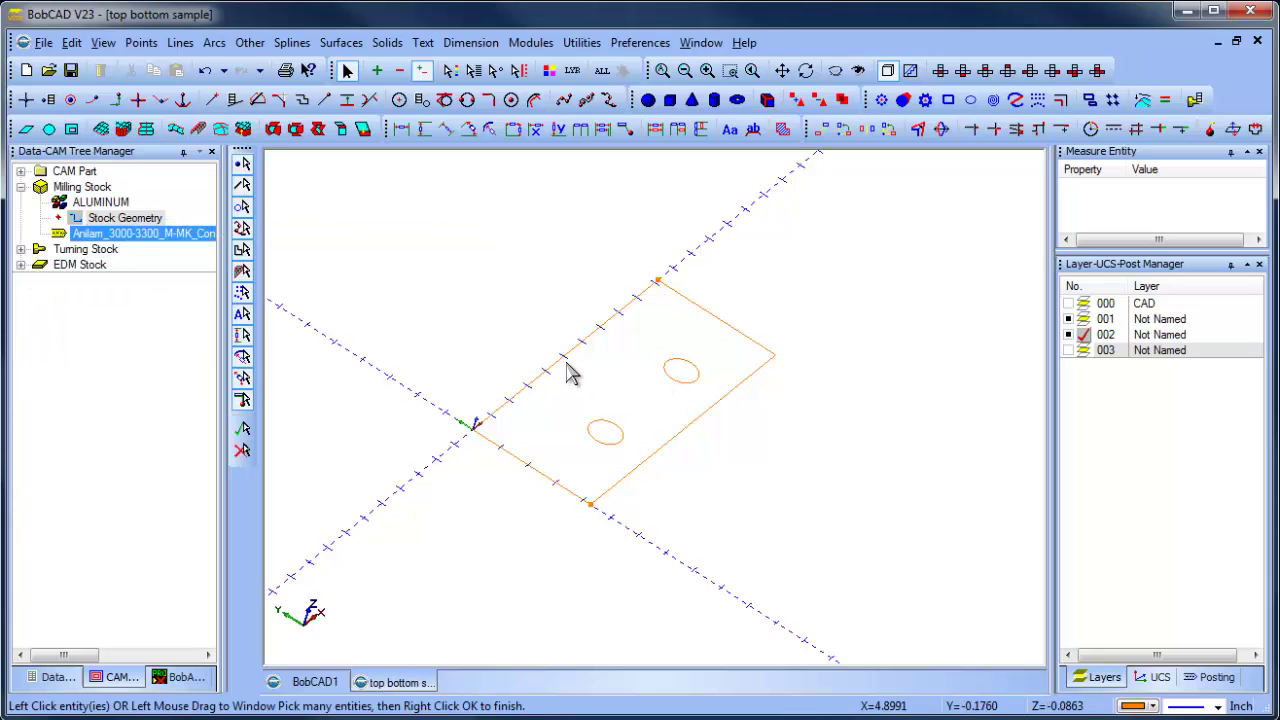
click(570, 365)
right_click(530, 268)
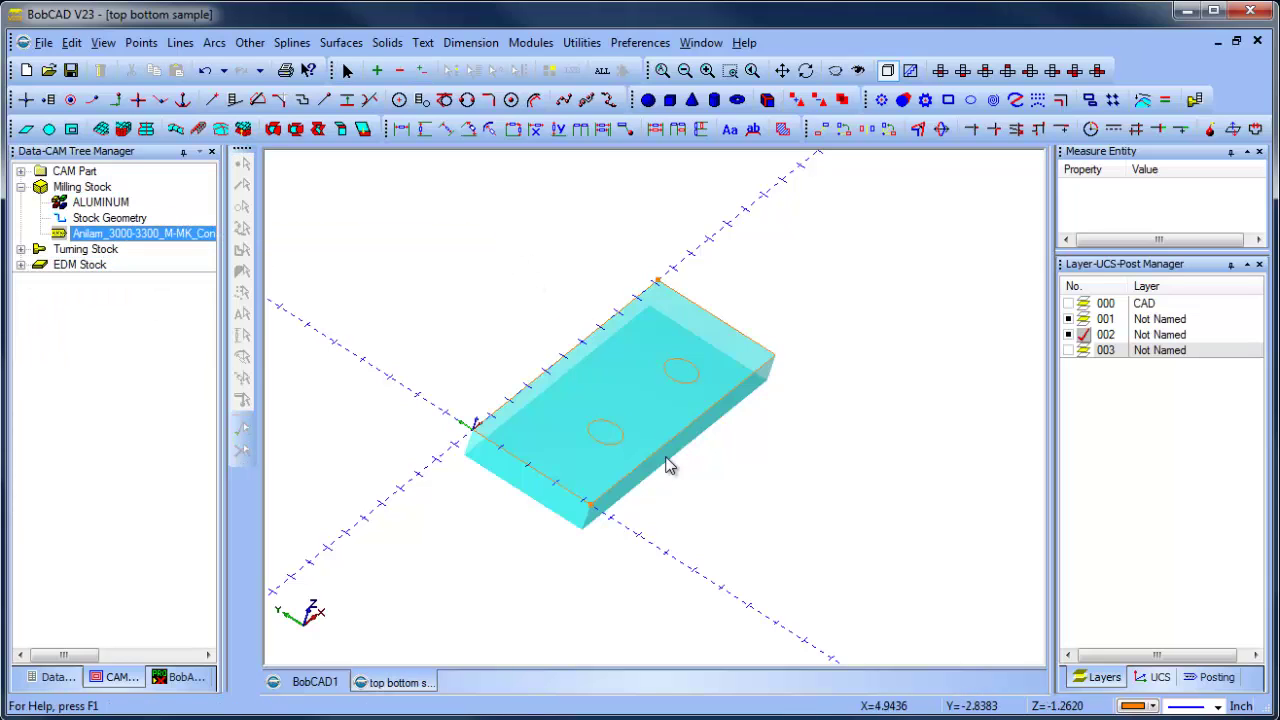
click(118, 218)
right_click(128, 220)
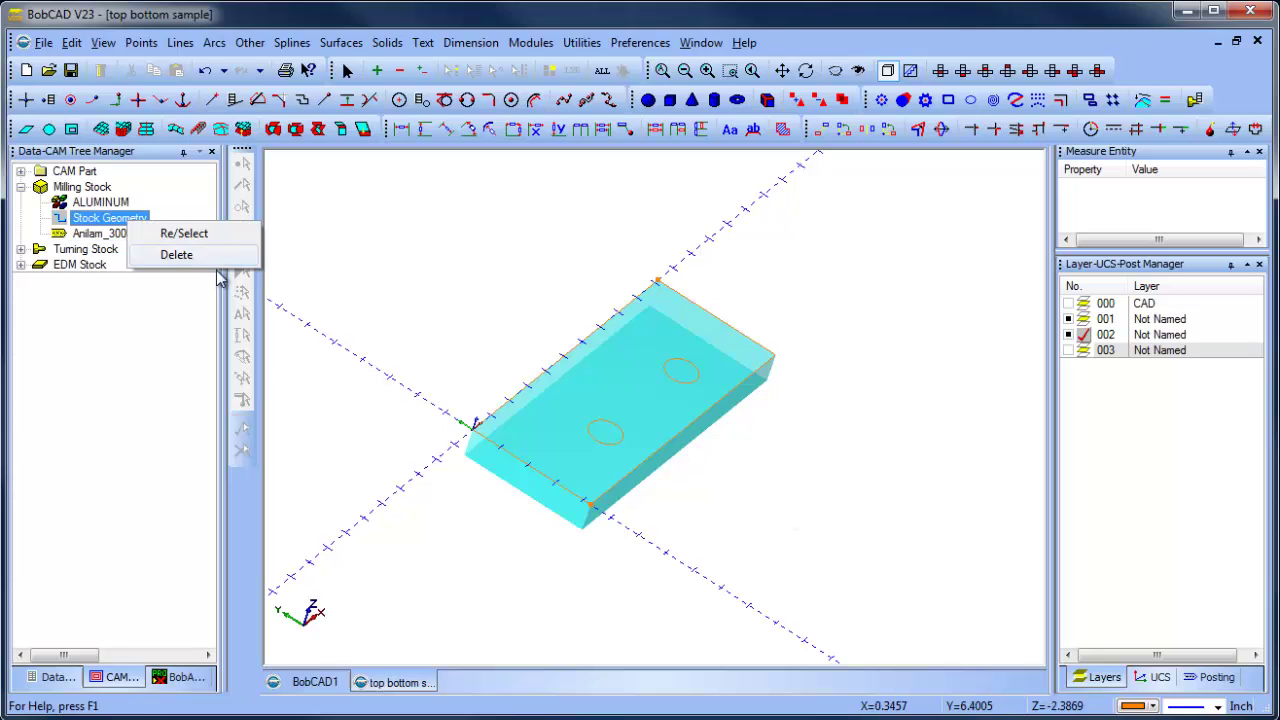
click(180, 252)
Reselect the bounding rectangle as the geometry of the milling stock.
right_click(160, 222)
click(245, 230)
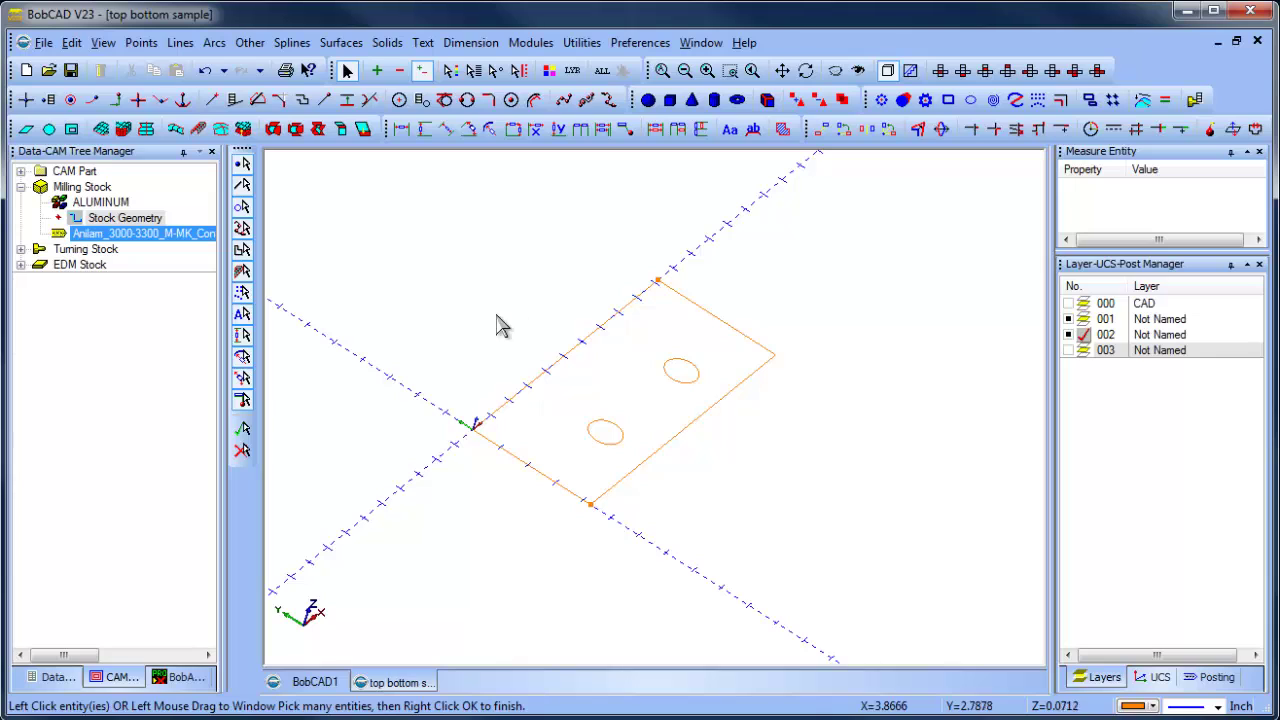
click(557, 367)
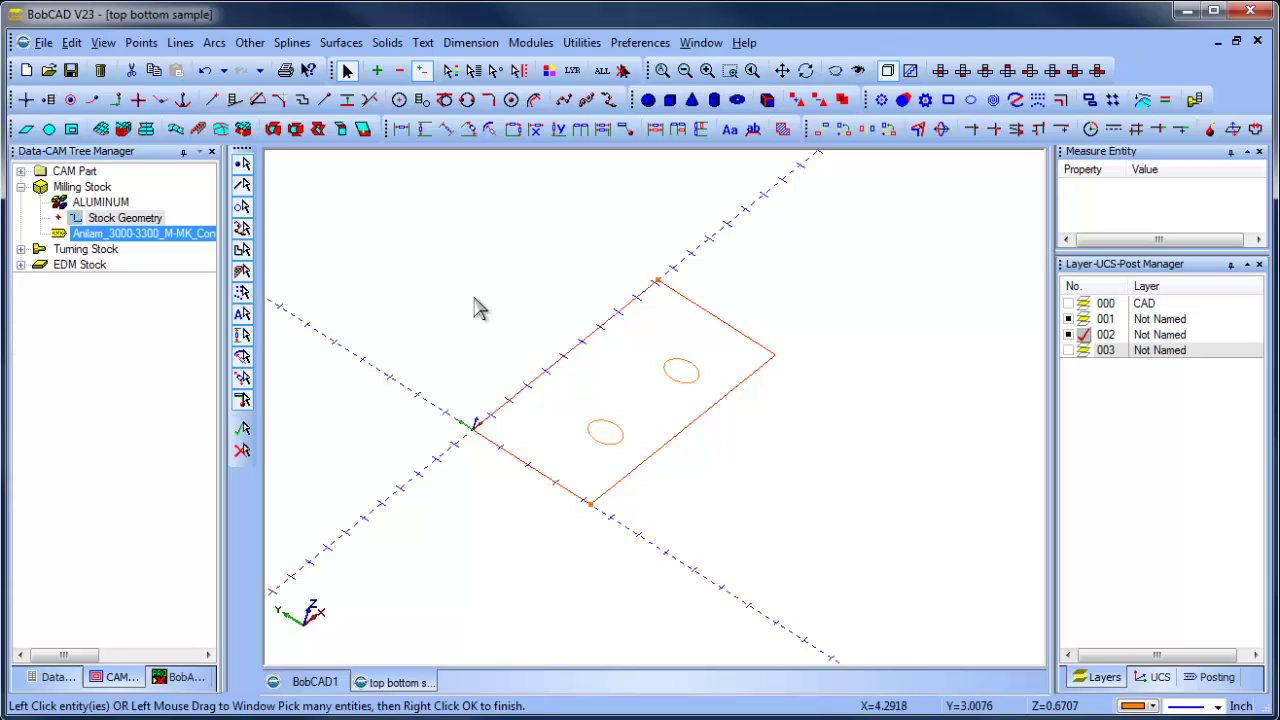
right_click(465, 262)
click(490, 264)
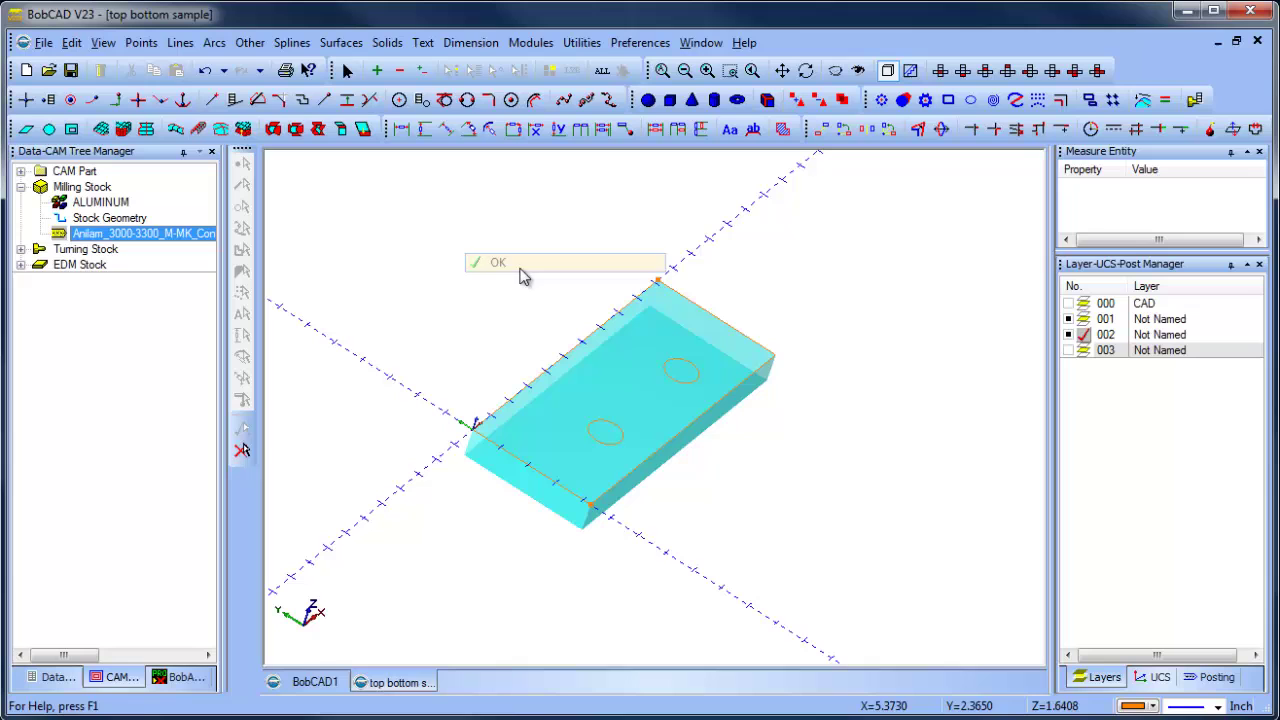
Show the CAD layer 000 and examine how the solid part sits inside the stock.
click(805, 70)
drag(700, 523, 680, 500)
click(1069, 303)
drag(694, 406, 746, 492)
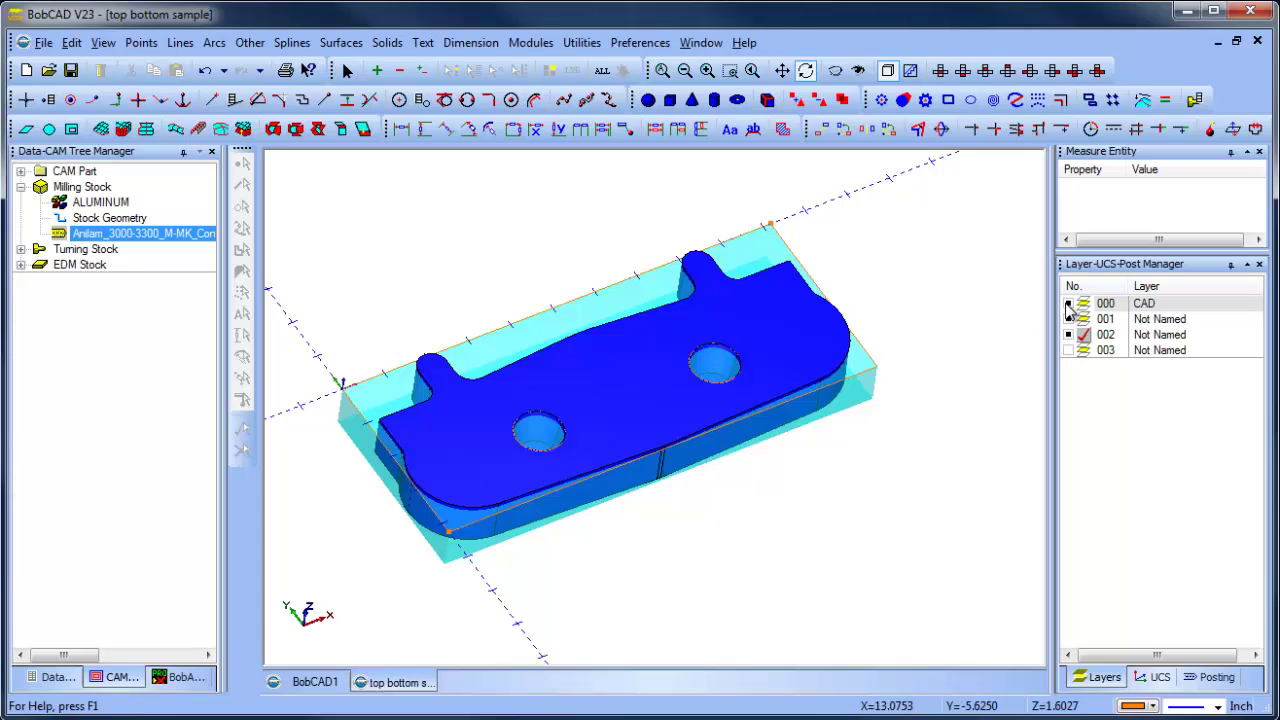
Add a Mill 3 Axis Z Level Rough feature to the milling stock.
click(109, 217)
click(88, 187)
right_click(92, 190)
mouse_move(214, 245)
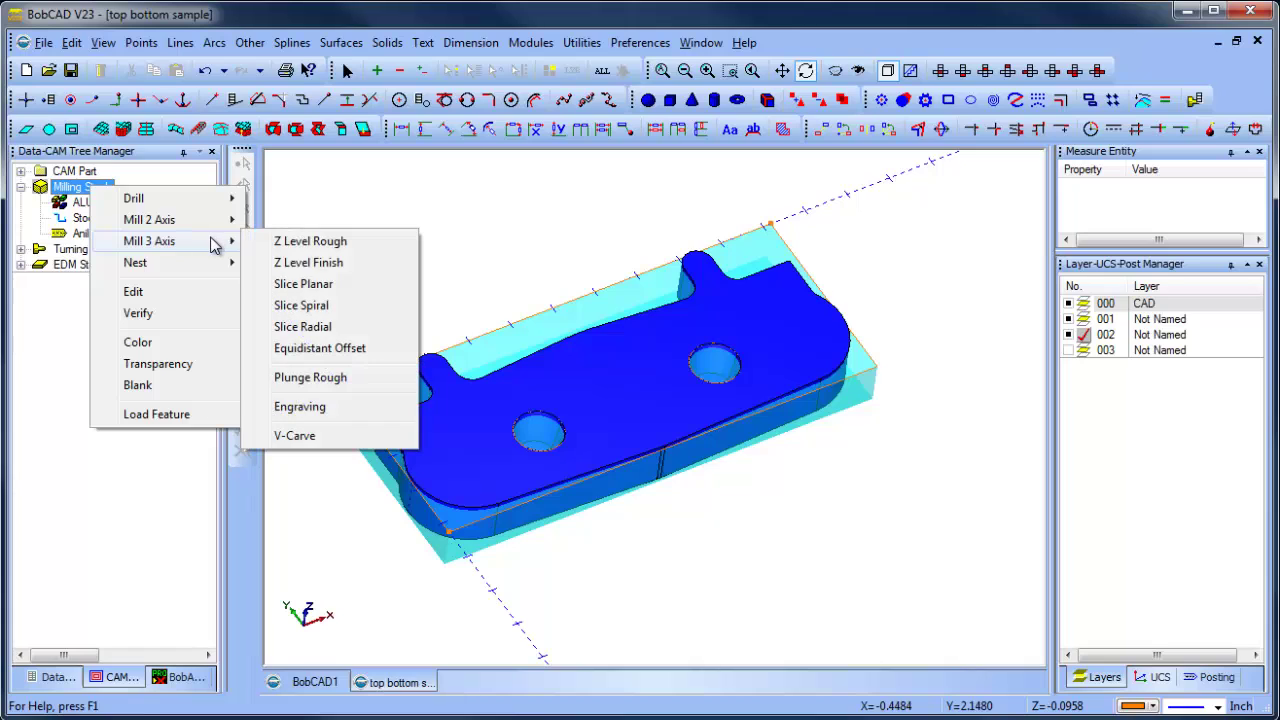
click(356, 250)
Assign all displayed entities as the geometry of the Z Level Rough feature.
right_click(157, 269)
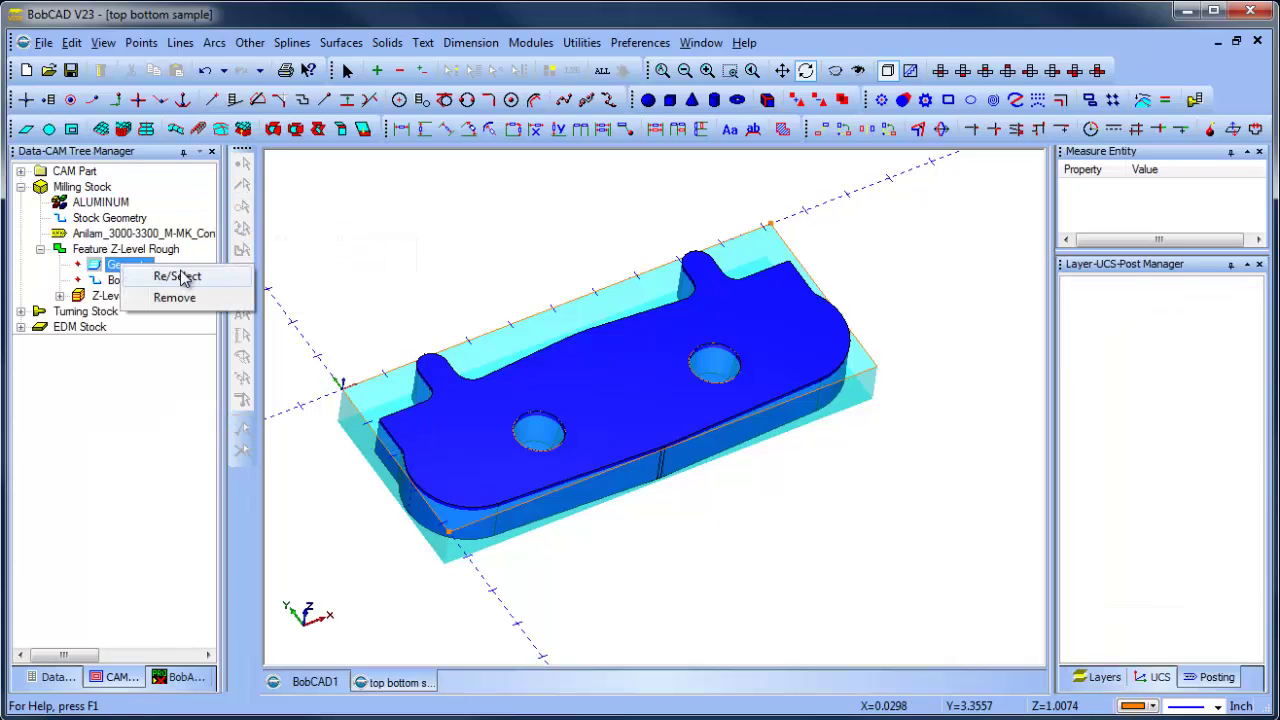
click(180, 276)
click(601, 72)
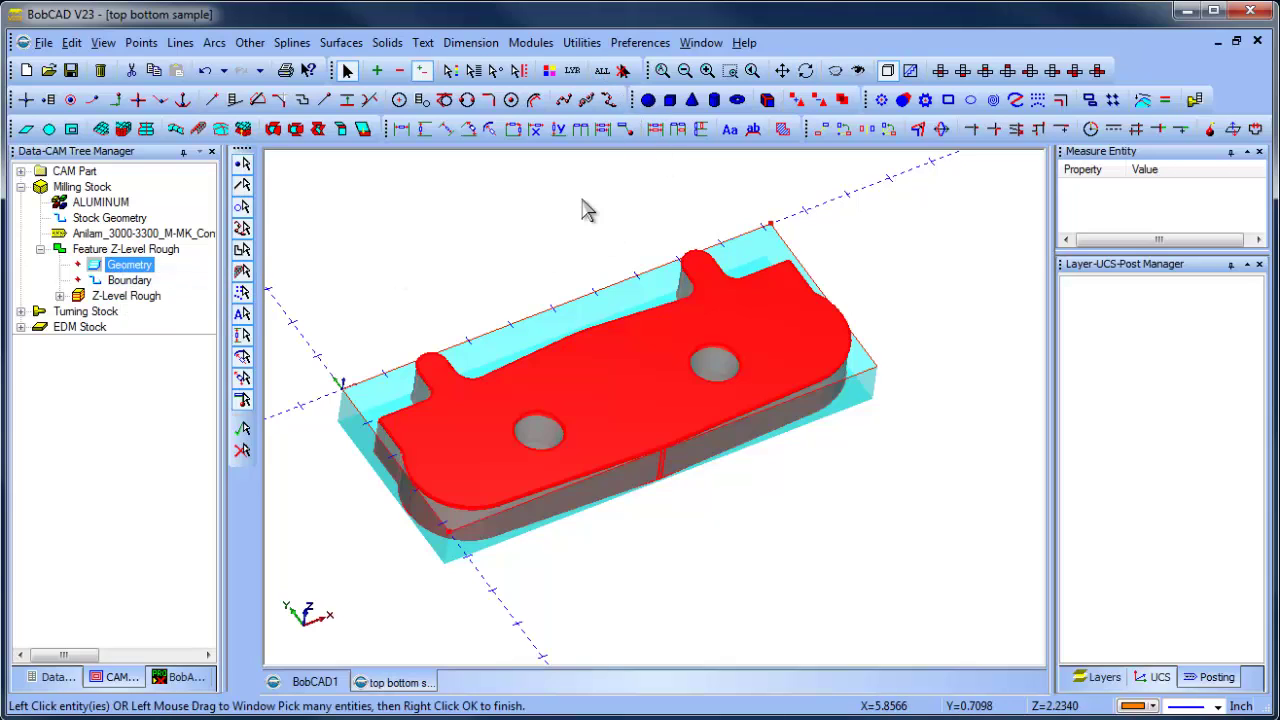
right_click(587, 210)
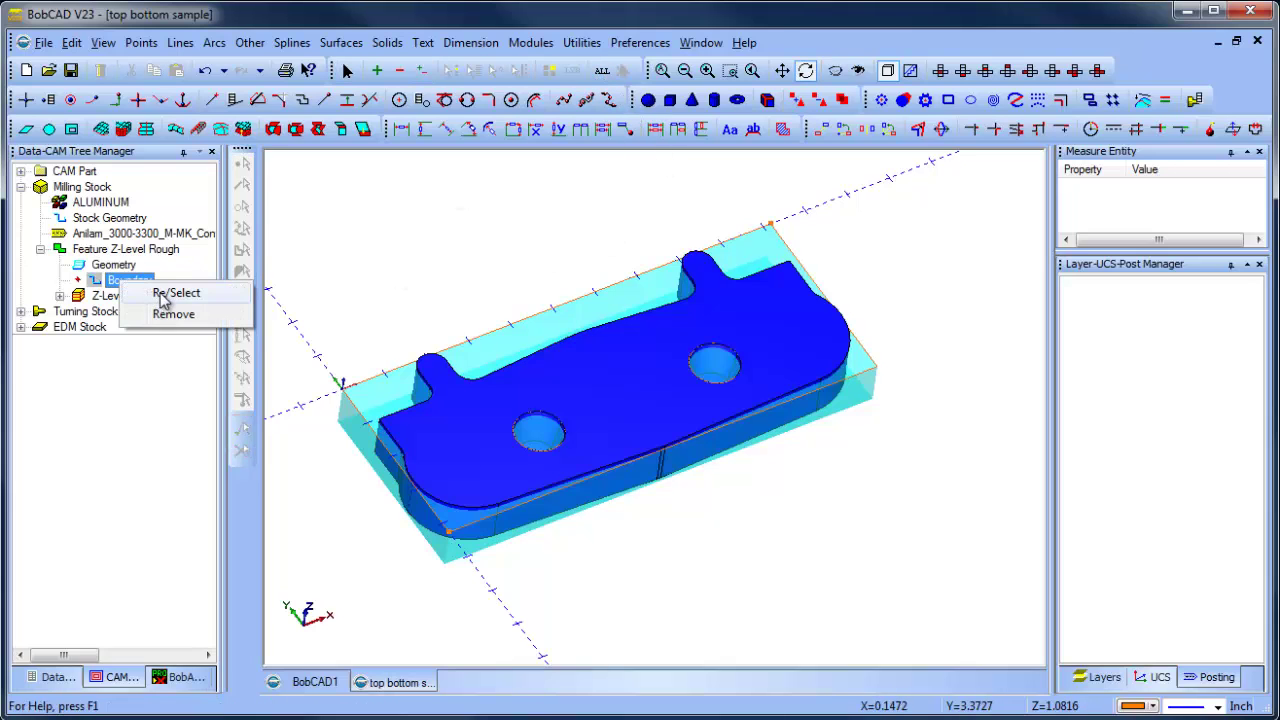
Start reselecting the roughing boundary, show layer 003 and make it active, and hide the CAD layer.
click(1100, 677)
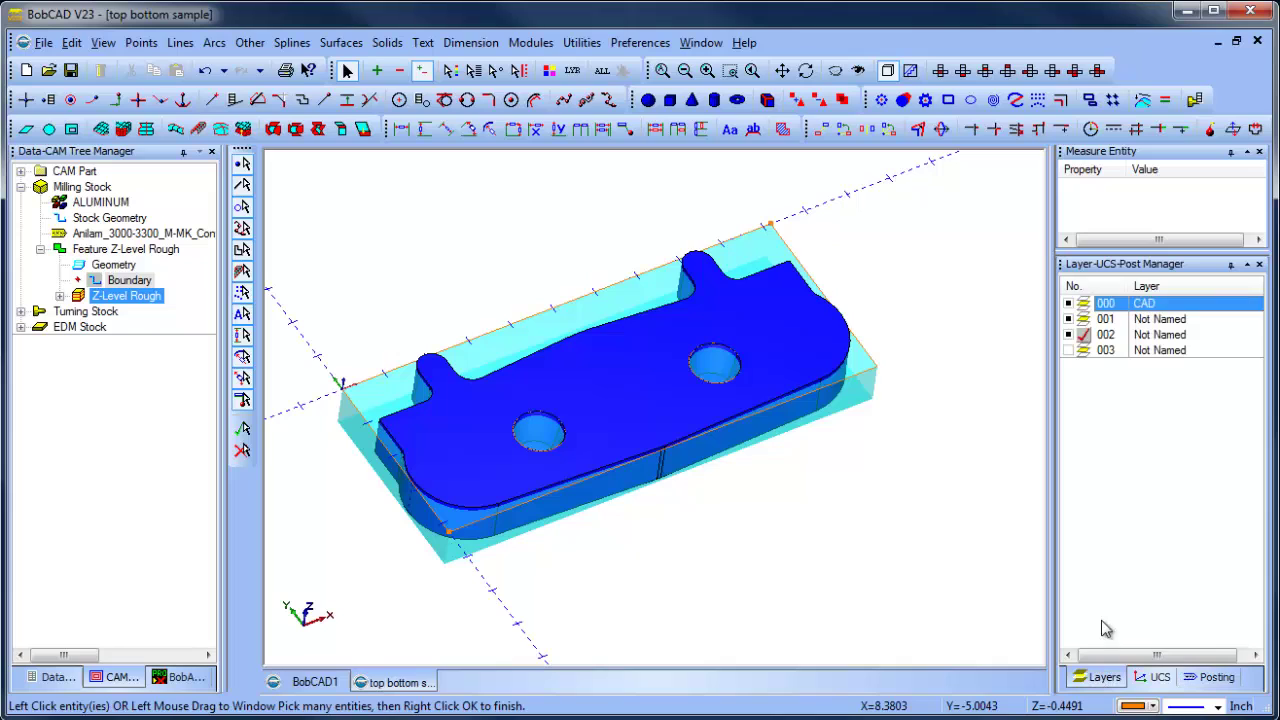
click(1086, 352)
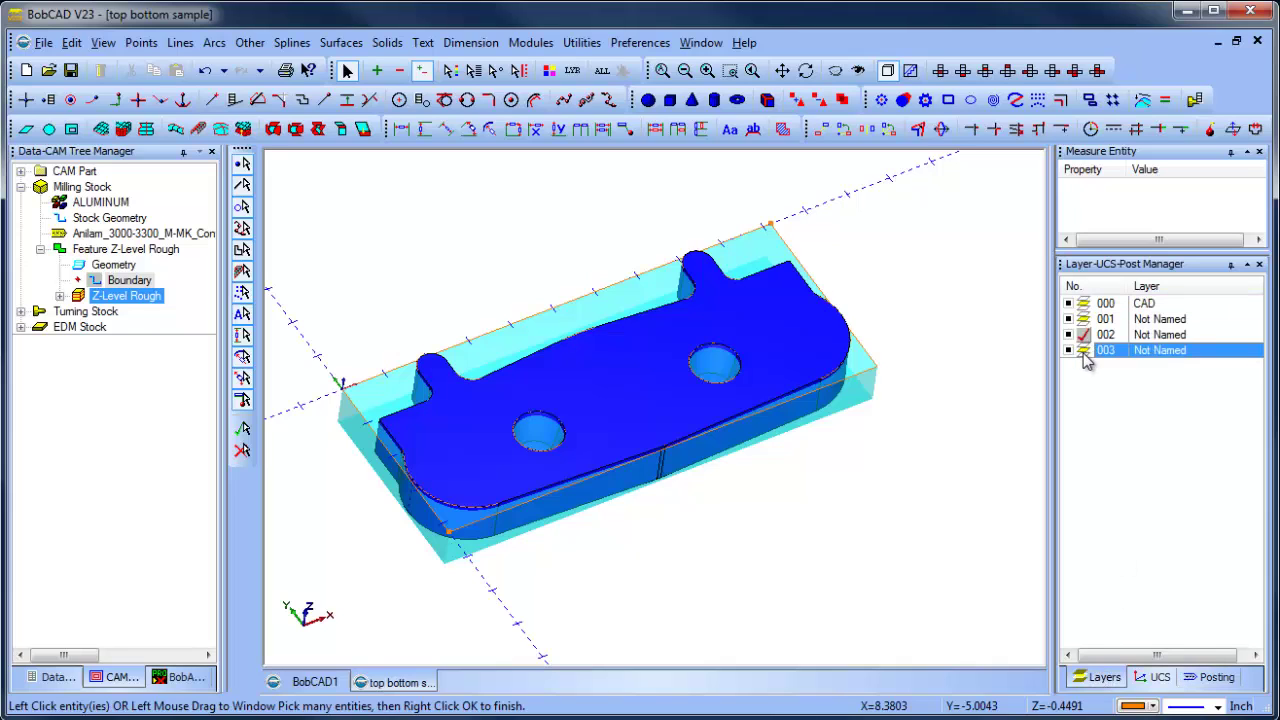
click(1069, 303)
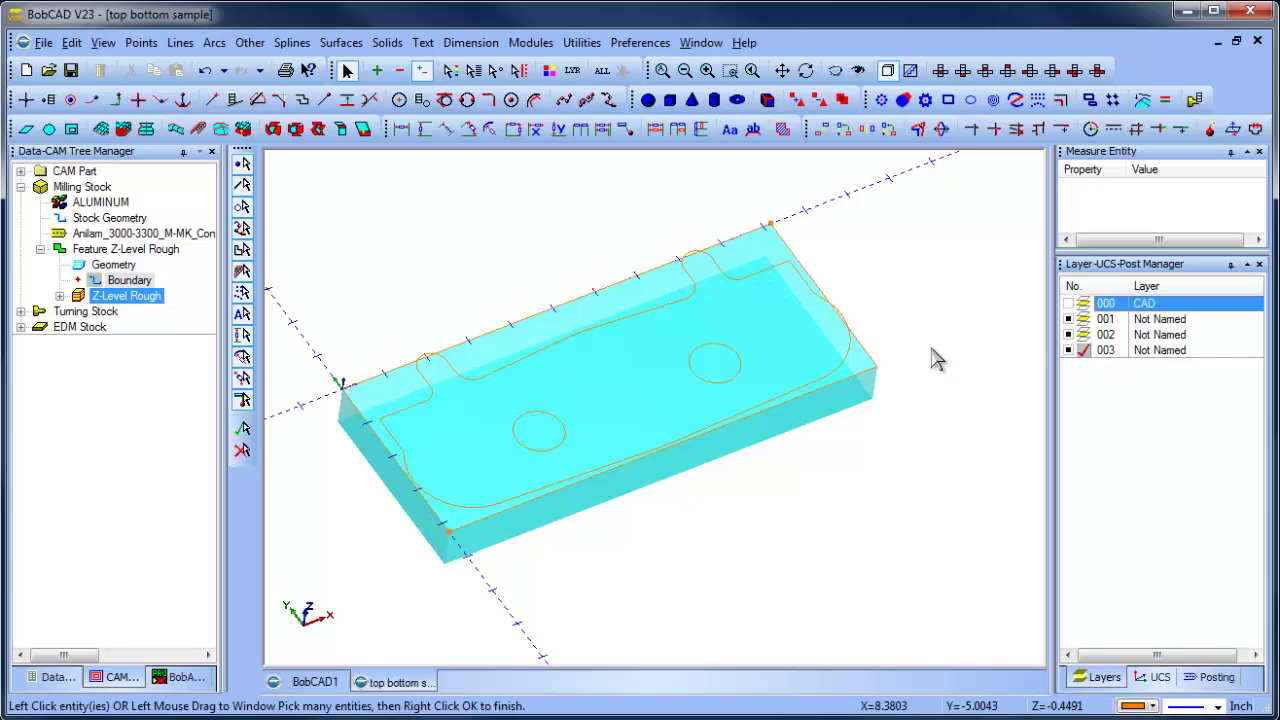
Assign the hole circles as the boundary of the Z Level Rough feature.
click(540, 425)
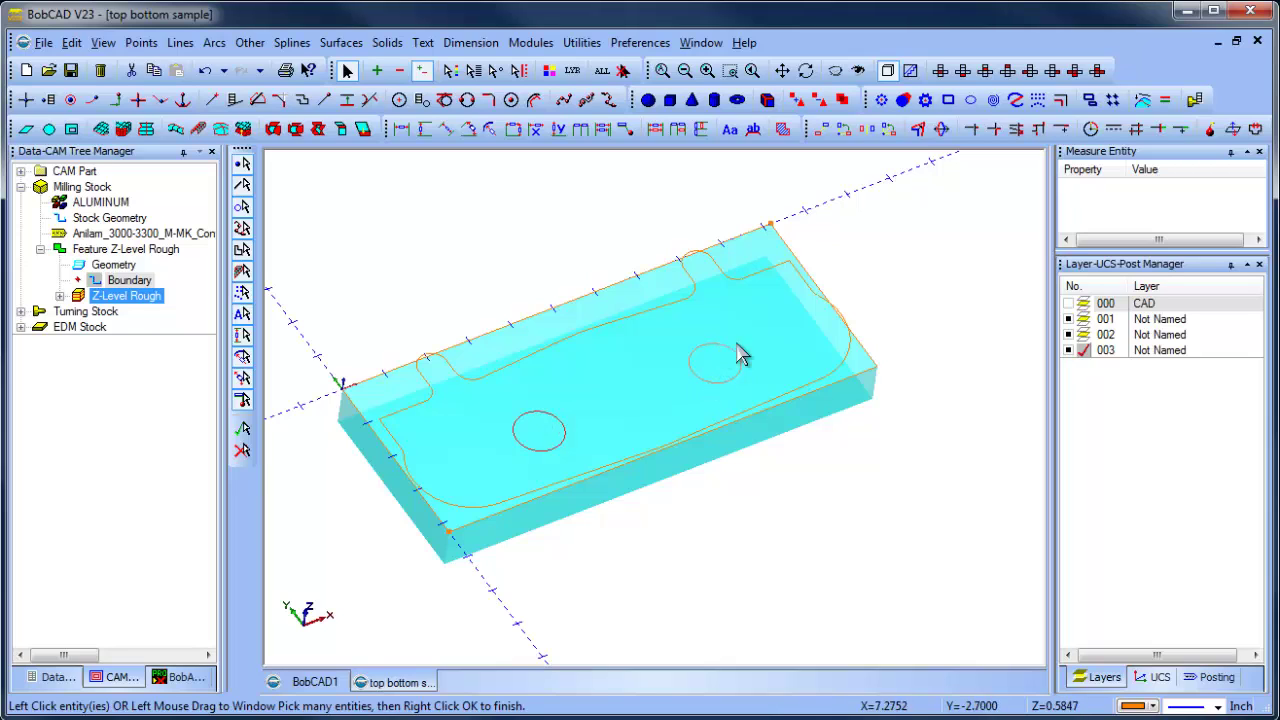
right_click(912, 272)
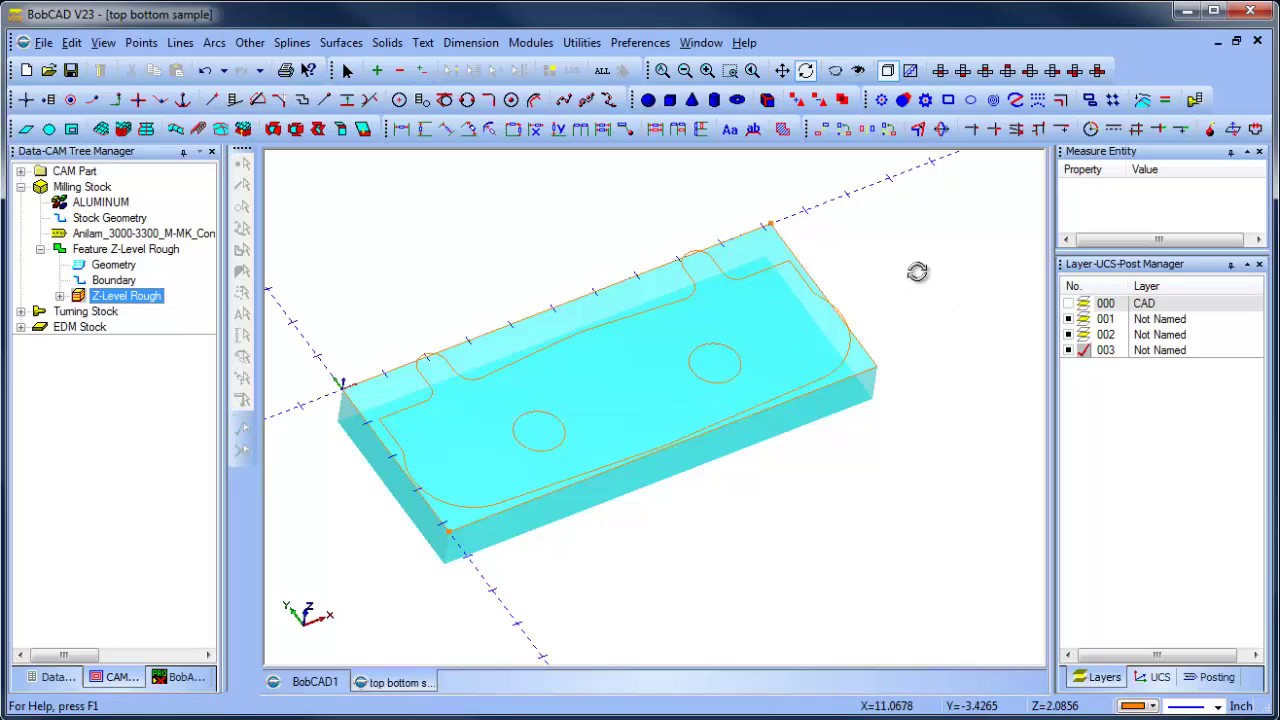
right_click(118, 306)
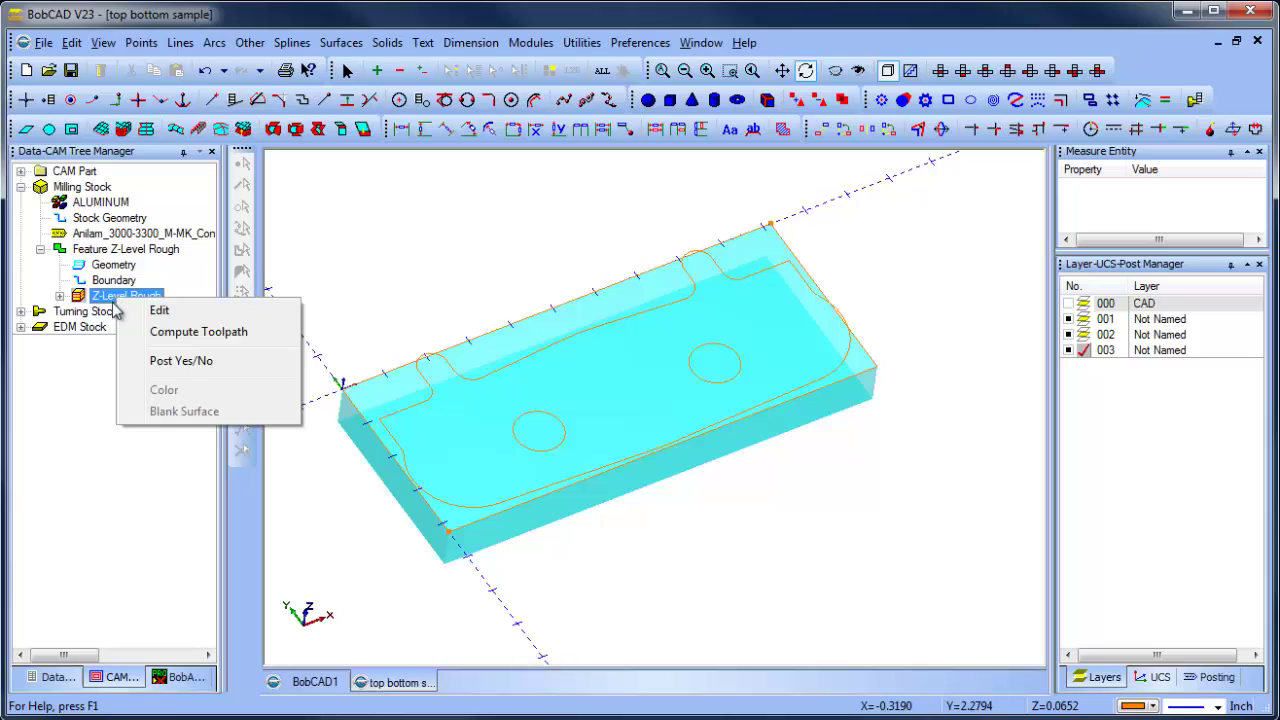
click(130, 498)
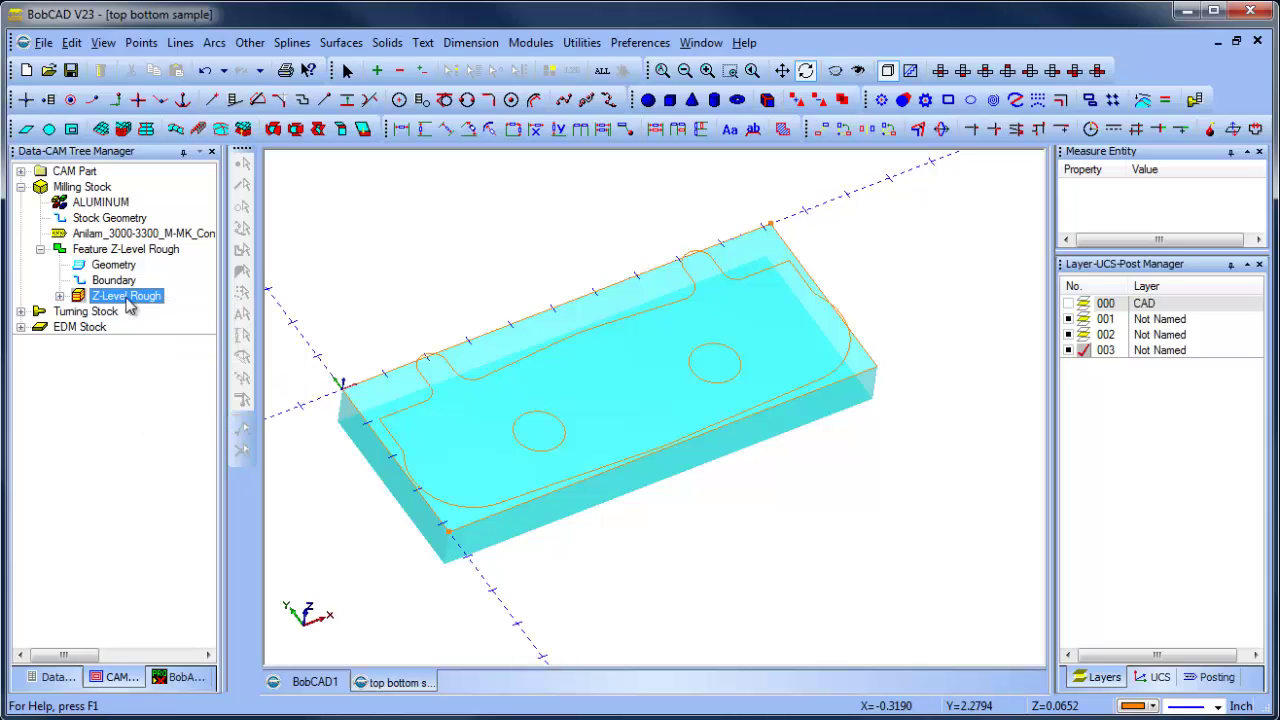
In the Z Level Rough settings, set the tool's corner radius to 0 and switch feeds and speeds to Manual.
right_click(140, 306)
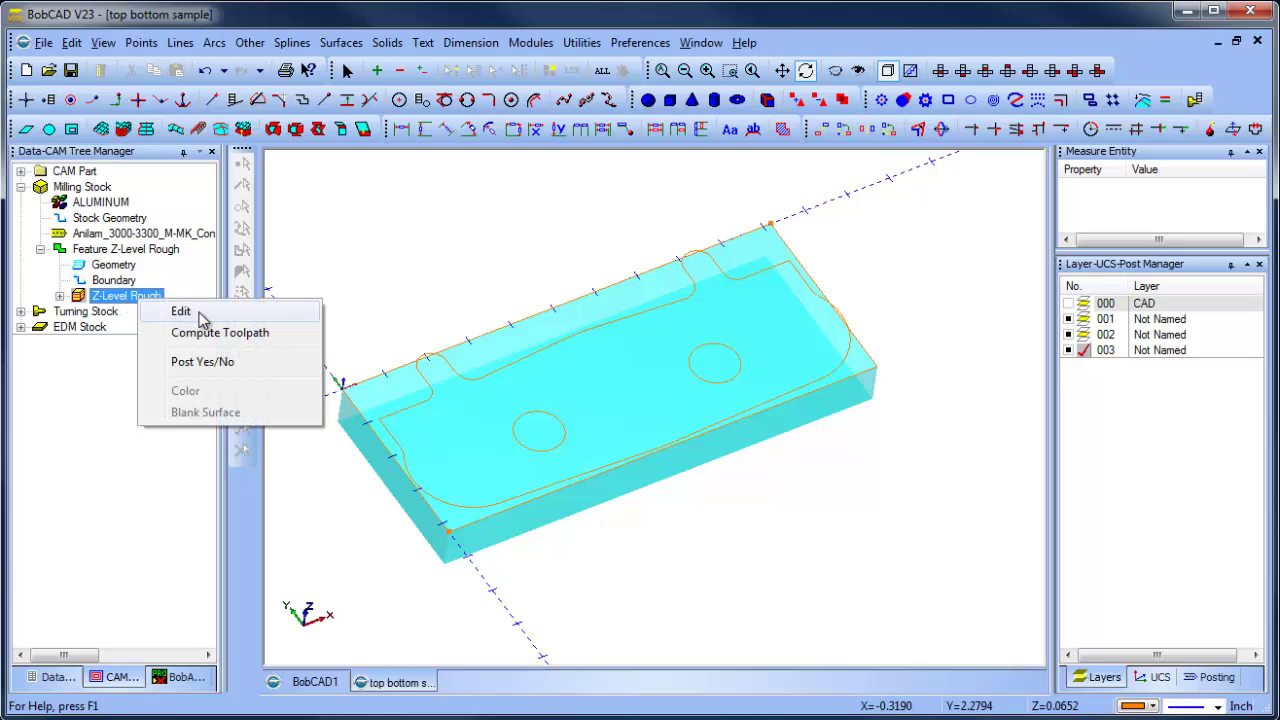
click(181, 309)
click(260, 245)
key(Tab)
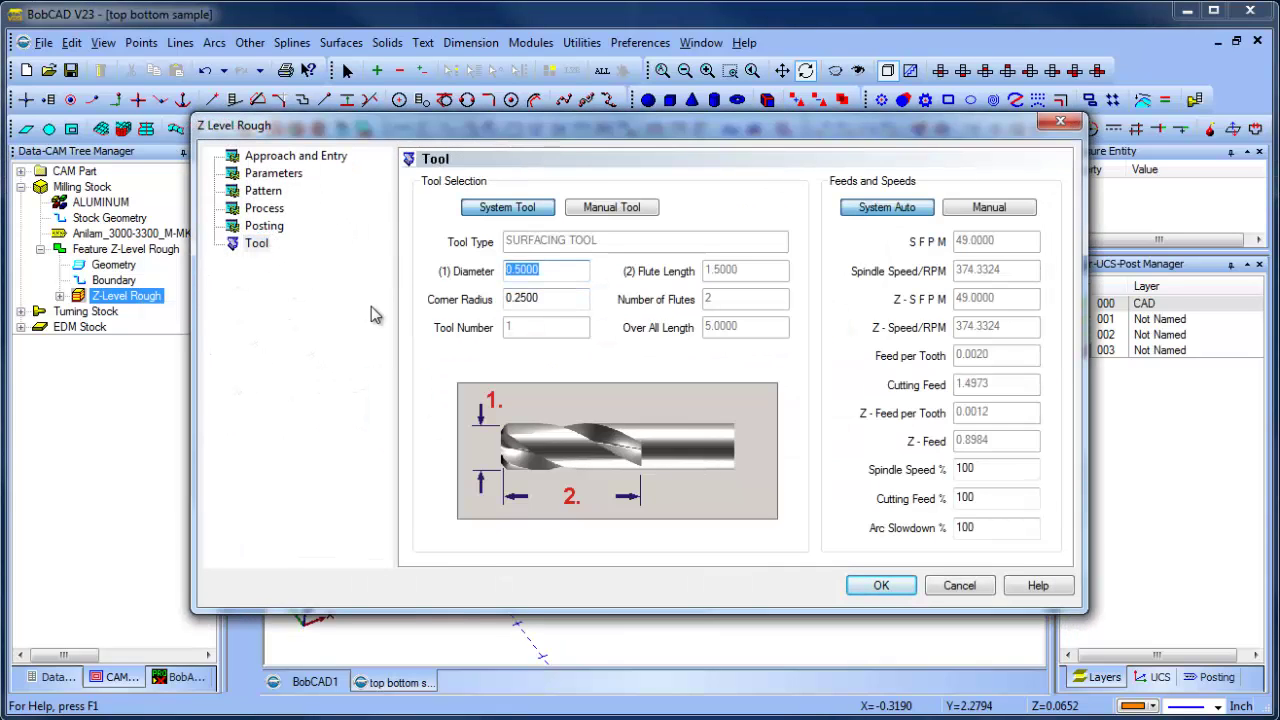
key(Tab)
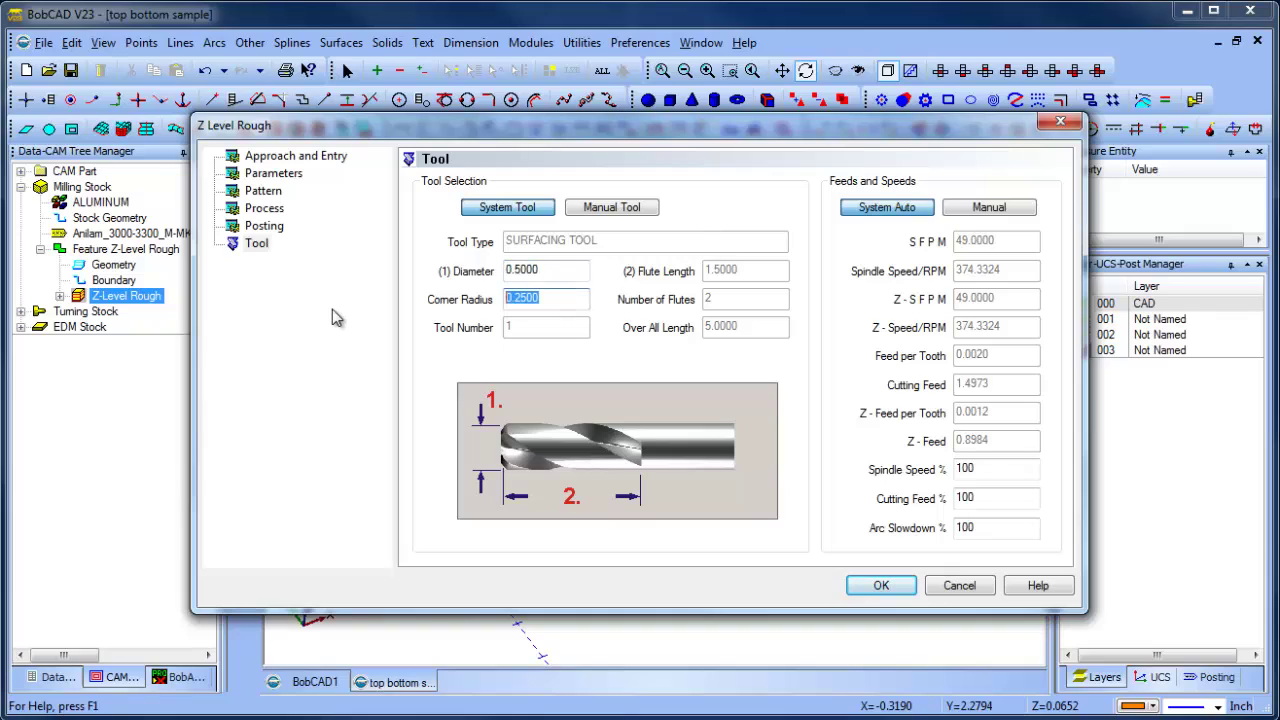
text(0)
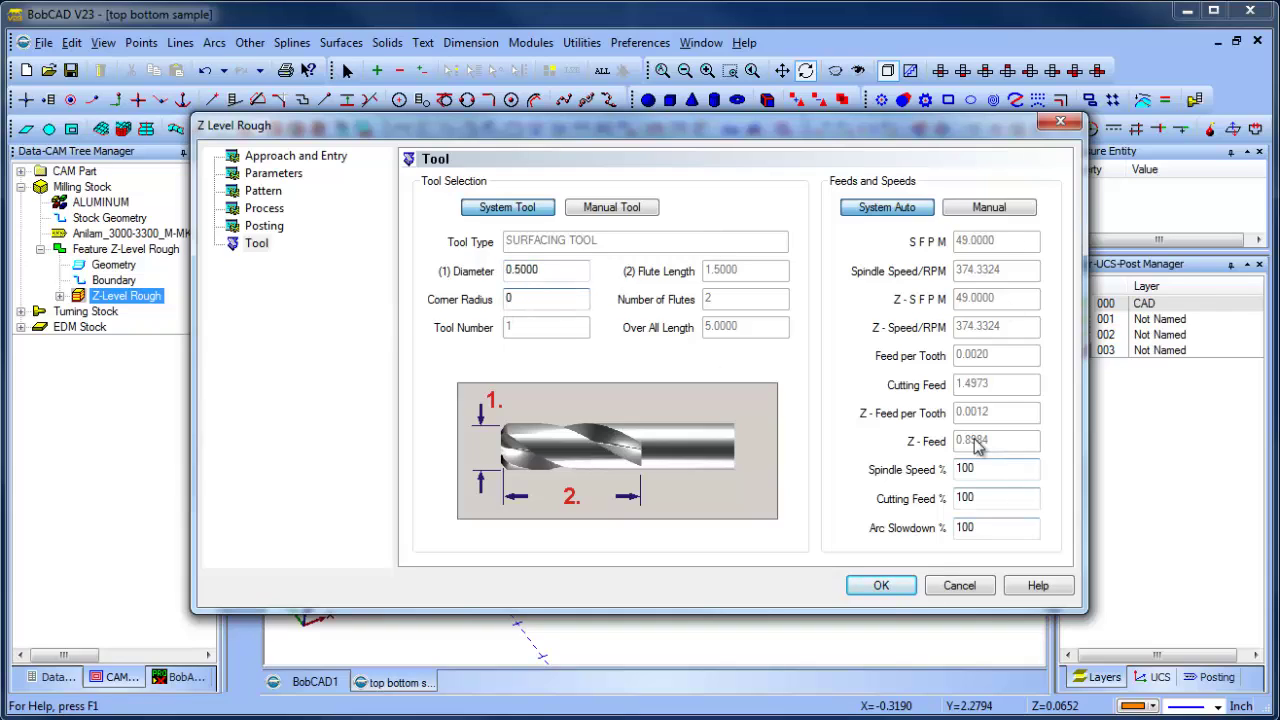
click(1007, 209)
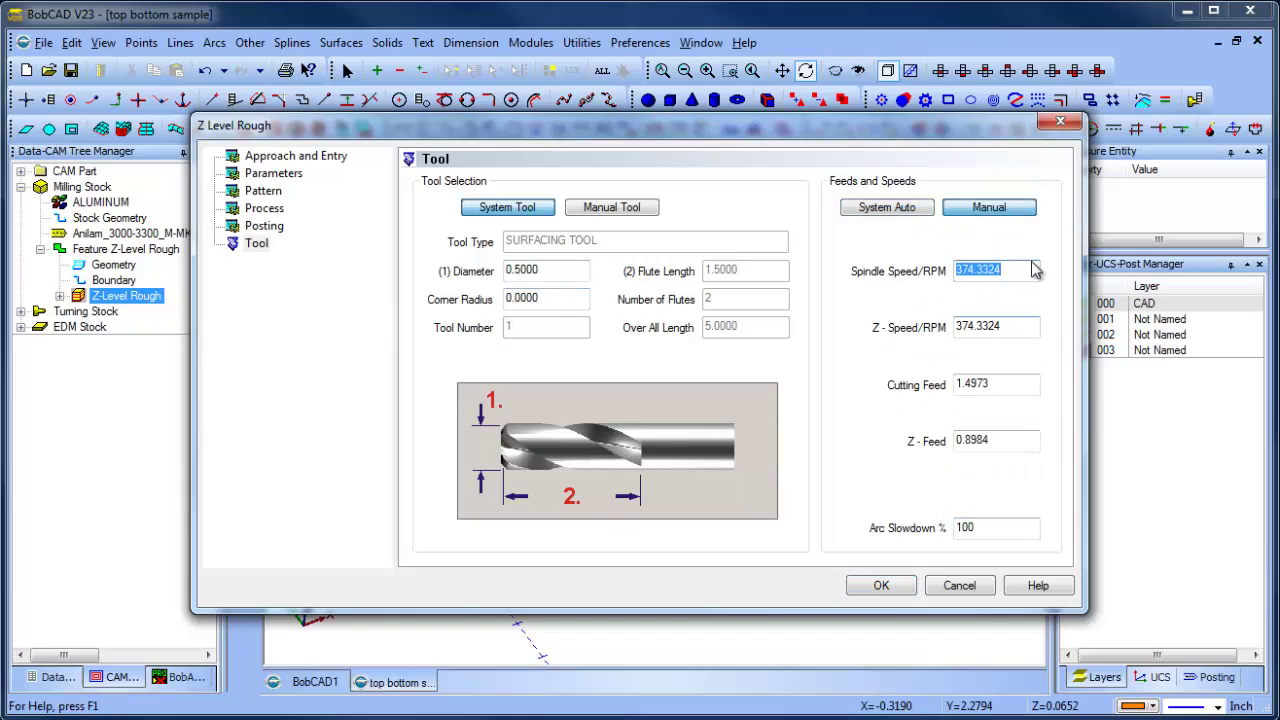
click(908, 210)
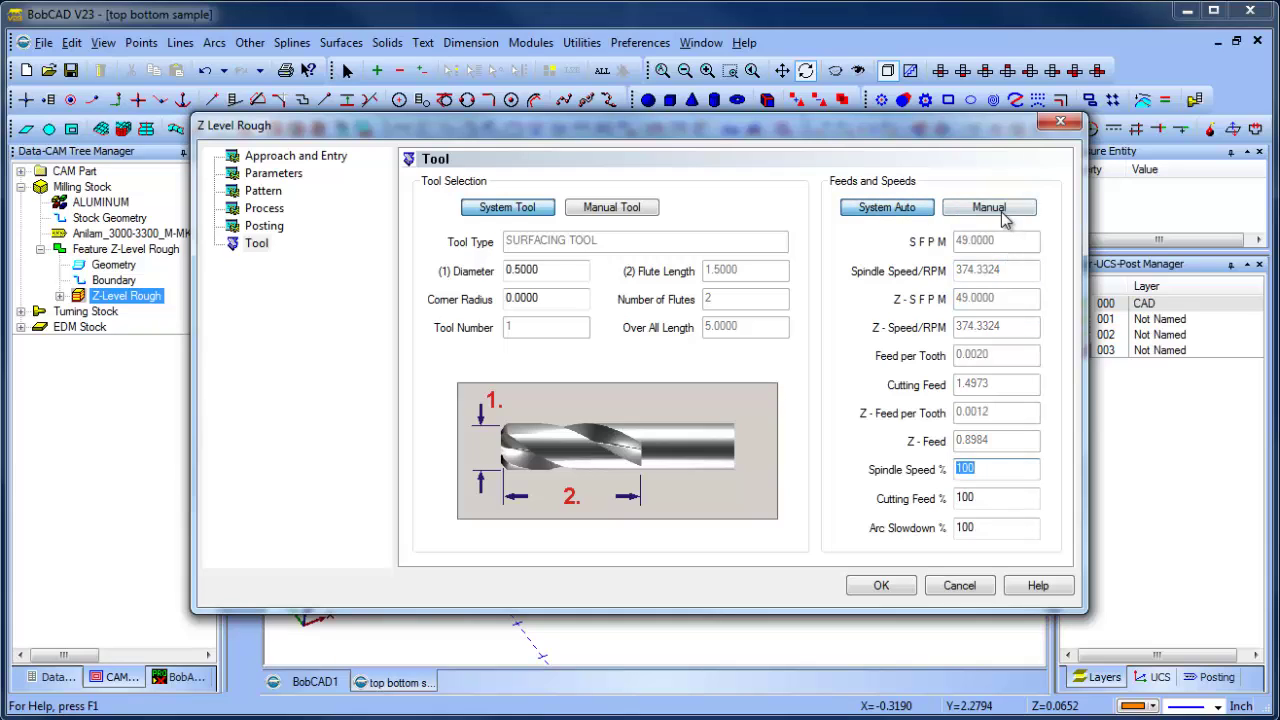
click(1000, 211)
Set the roughing cut amount to 0.125, the step over amount to 0.25, and the XYZ allowance to 0.015.
click(258, 157)
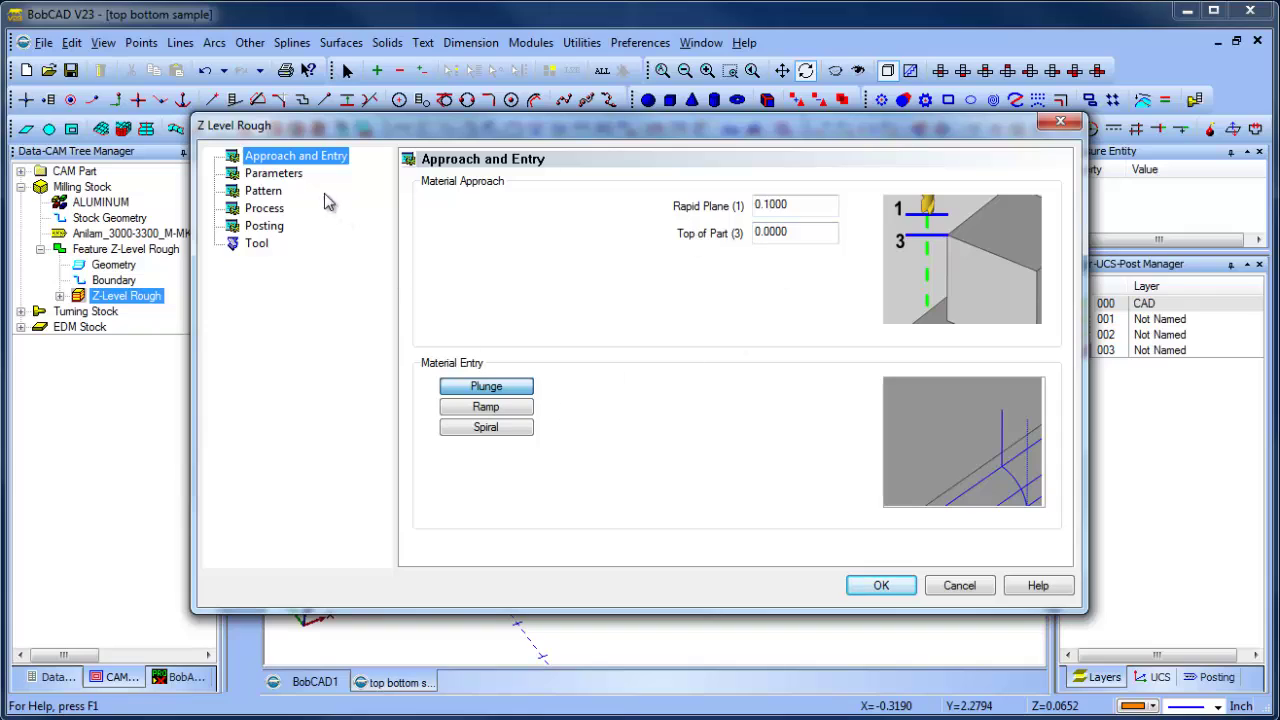
click(298, 174)
key(Tab)
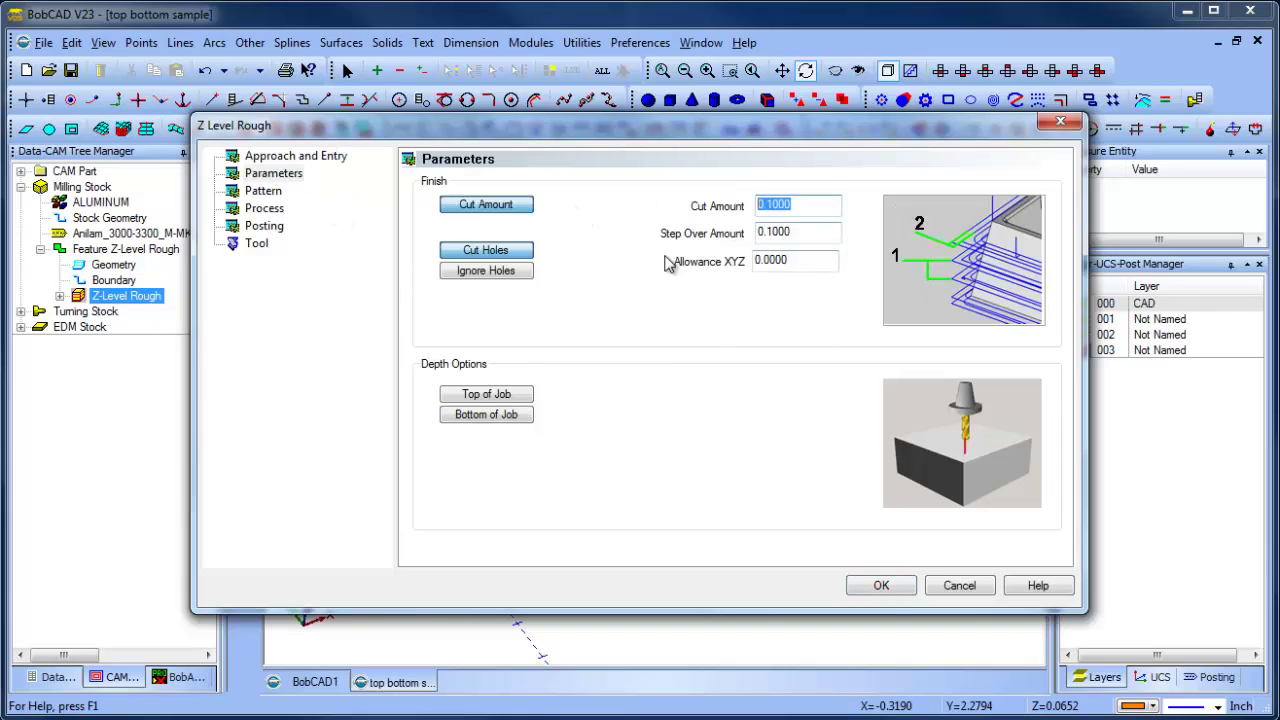
key(BackSpace)
text(.125)
key(Tab)
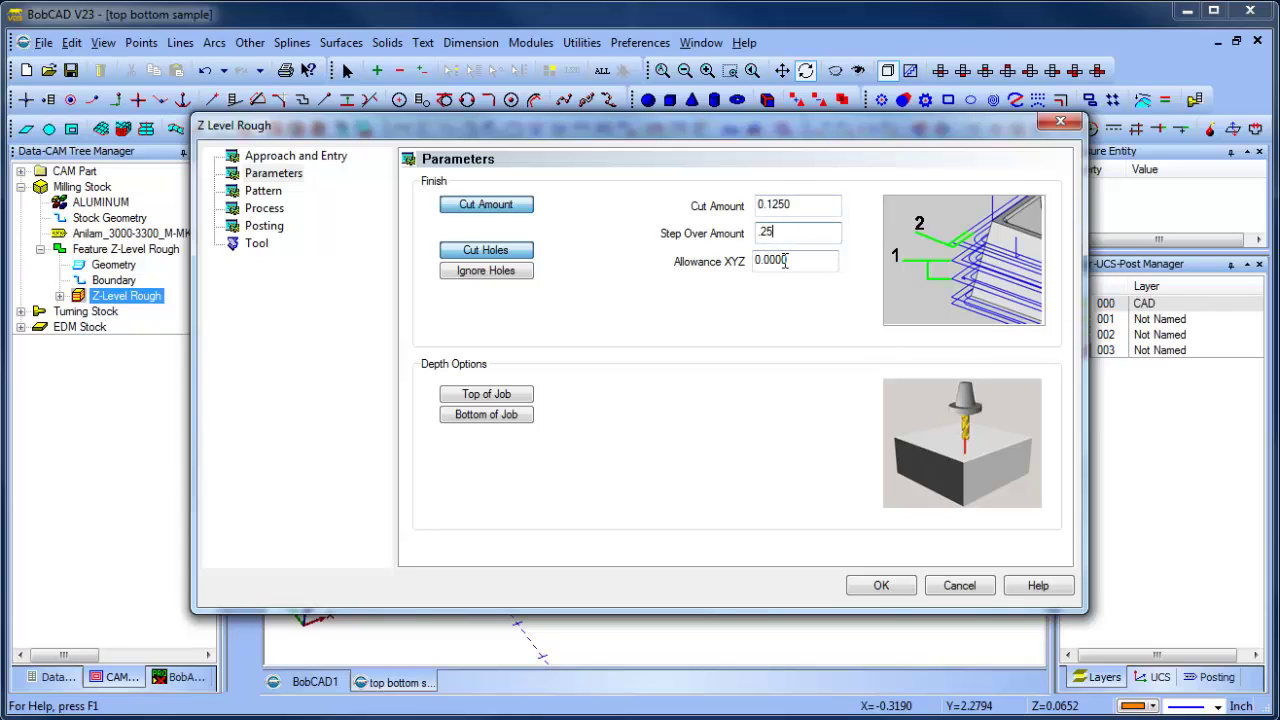
key(Tab)
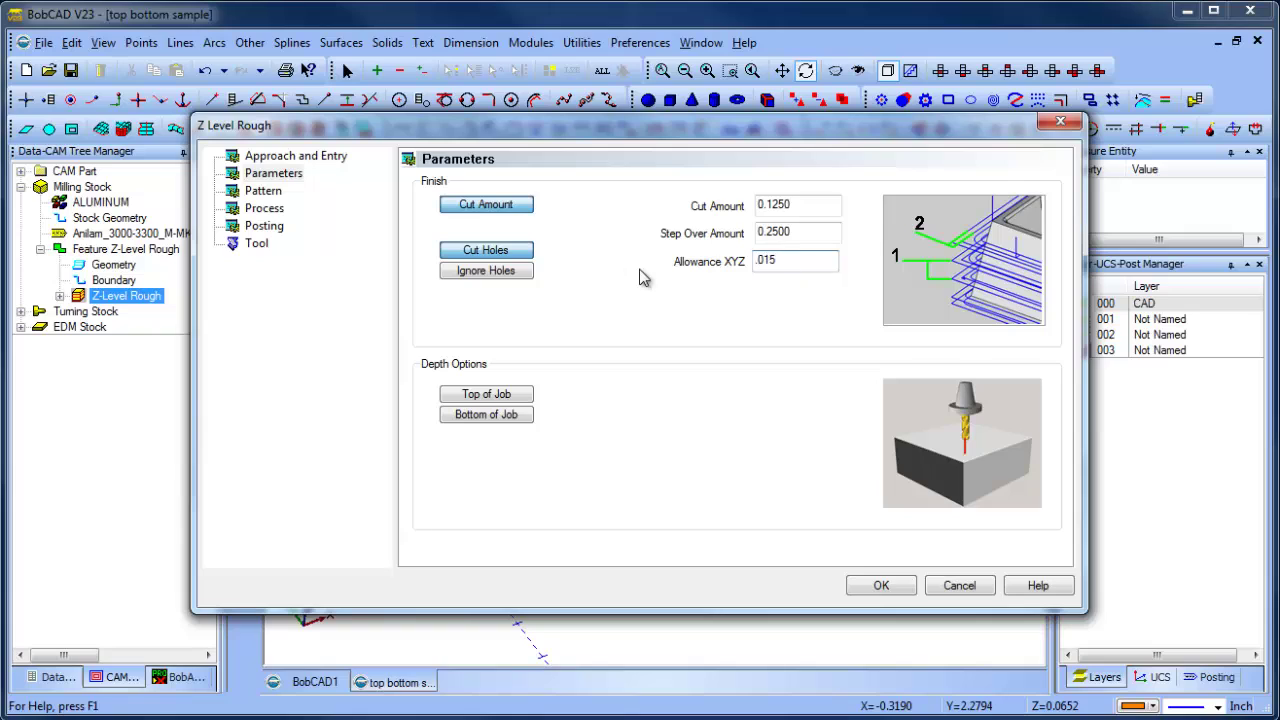
Set the roughing cut pattern to Pocket Out, and turn on Arc Fit in the posting parameters.
click(268, 193)
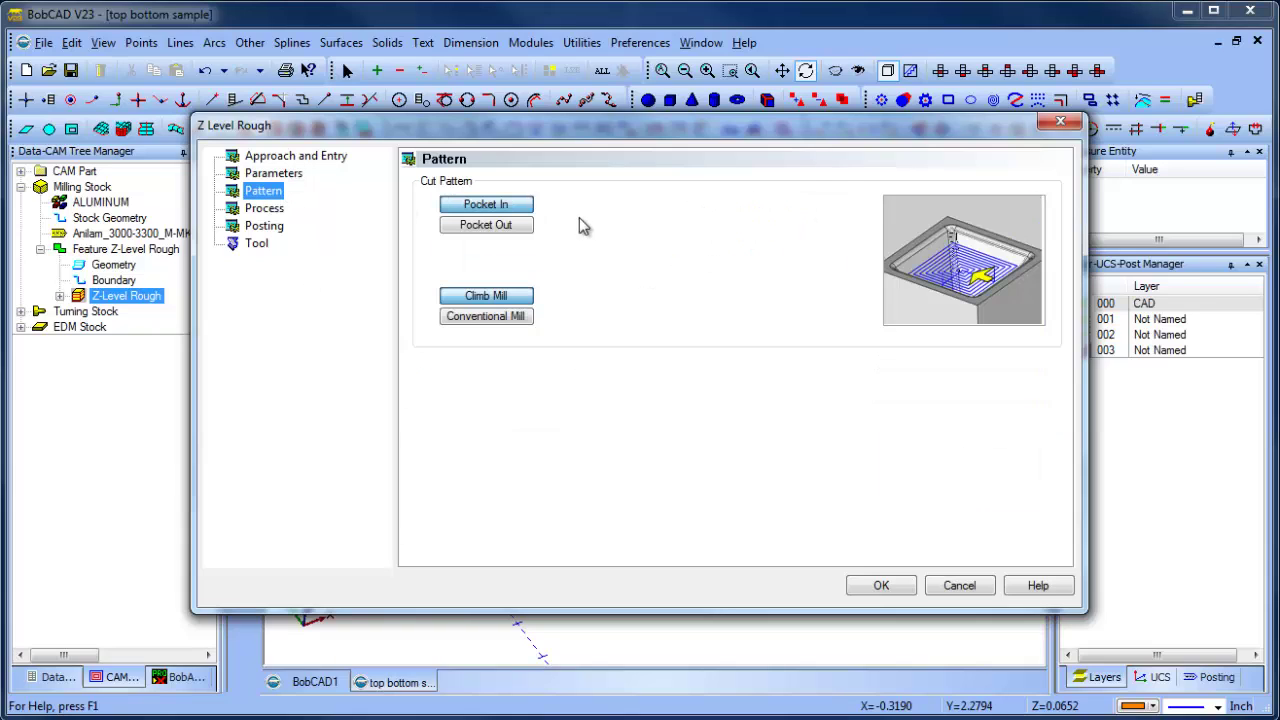
click(503, 225)
click(266, 209)
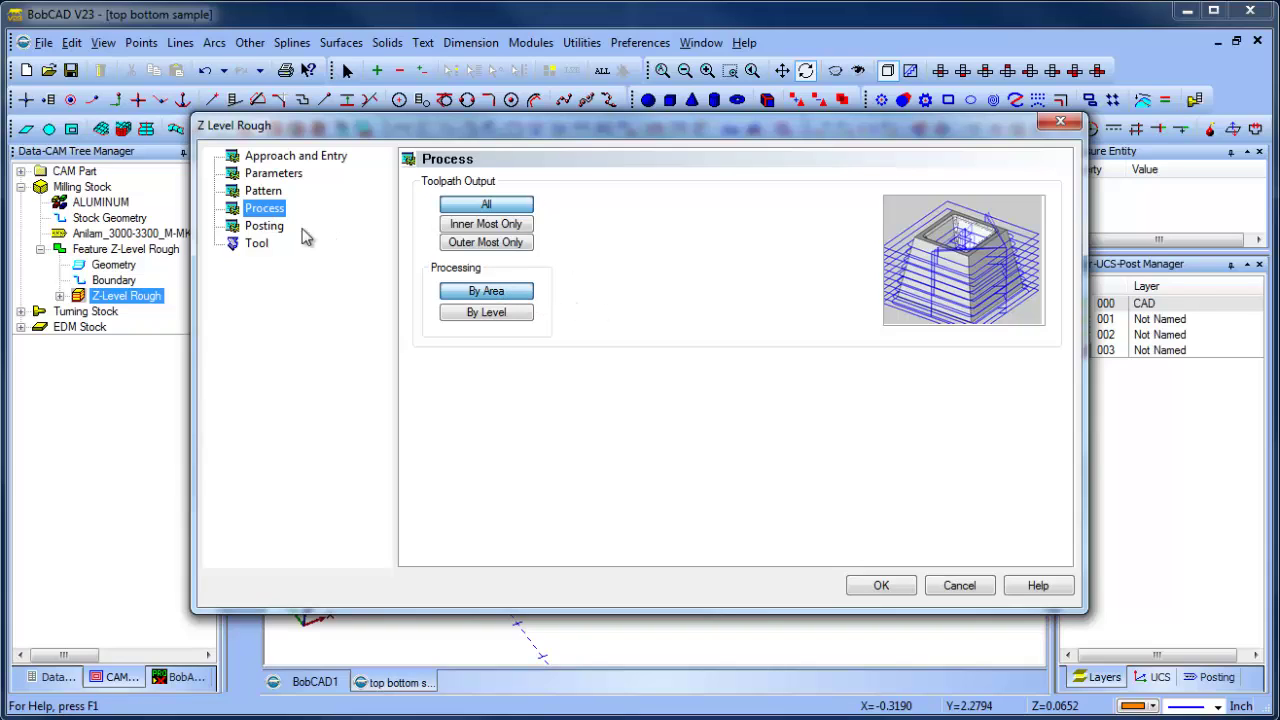
click(265, 226)
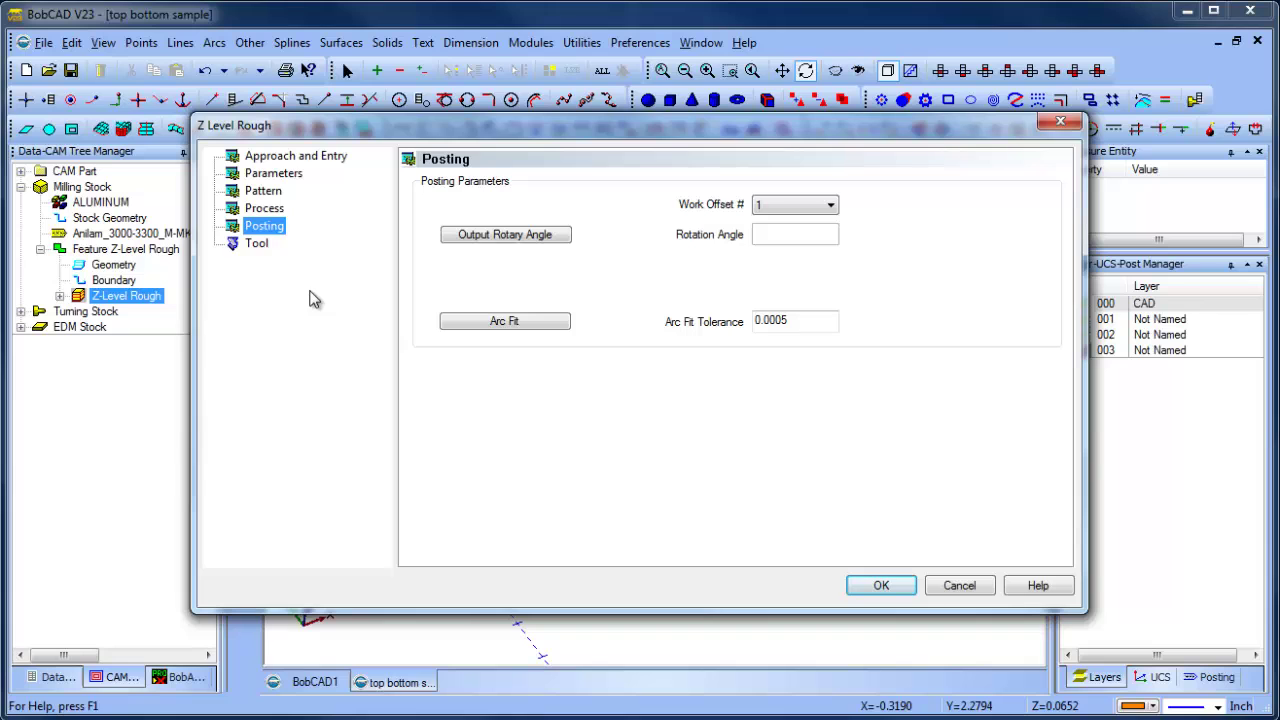
click(493, 321)
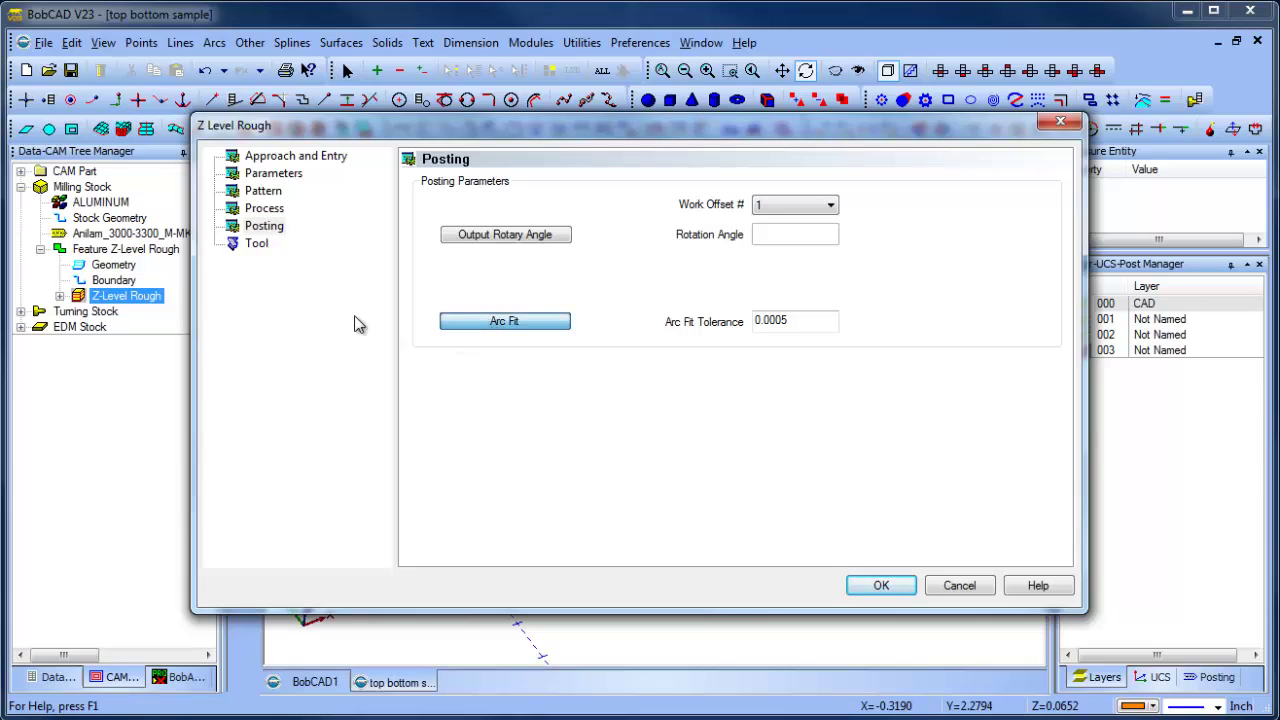
Accept the Z Level Rough settings and try to compute the feature's toolpath.
click(257, 245)
click(880, 586)
right_click(145, 307)
key(Escape)
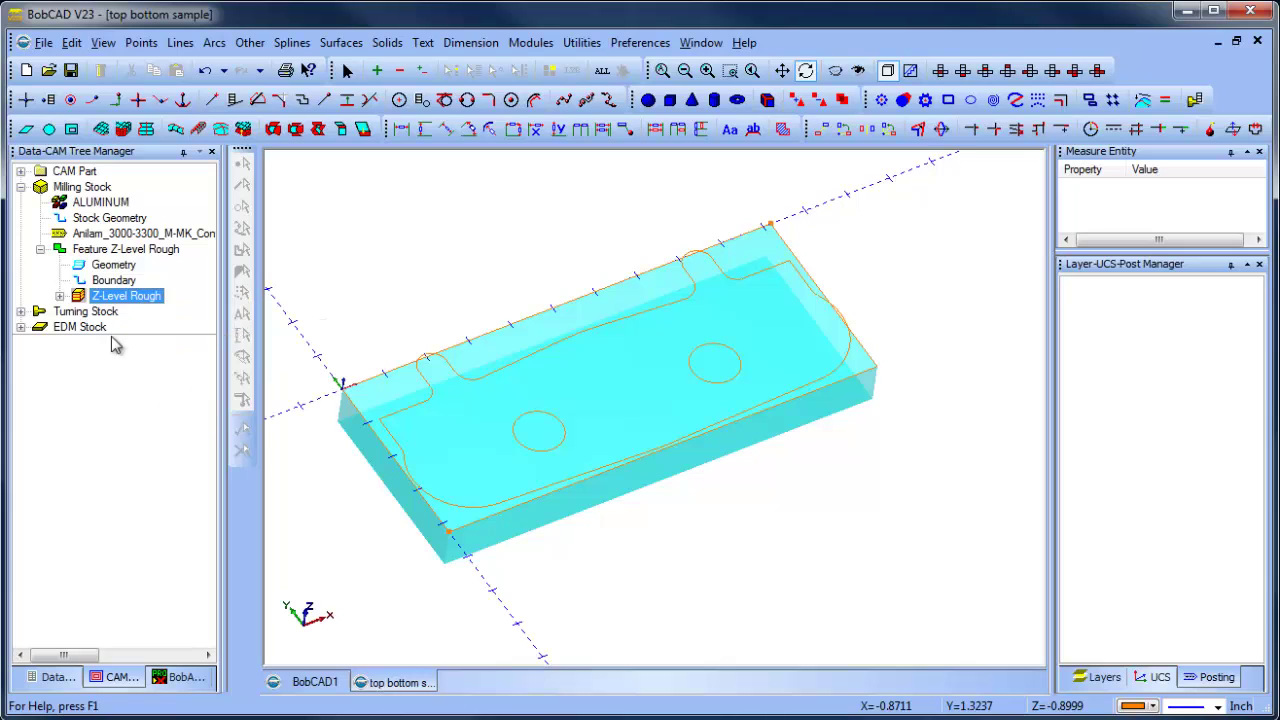
right_click(145, 303)
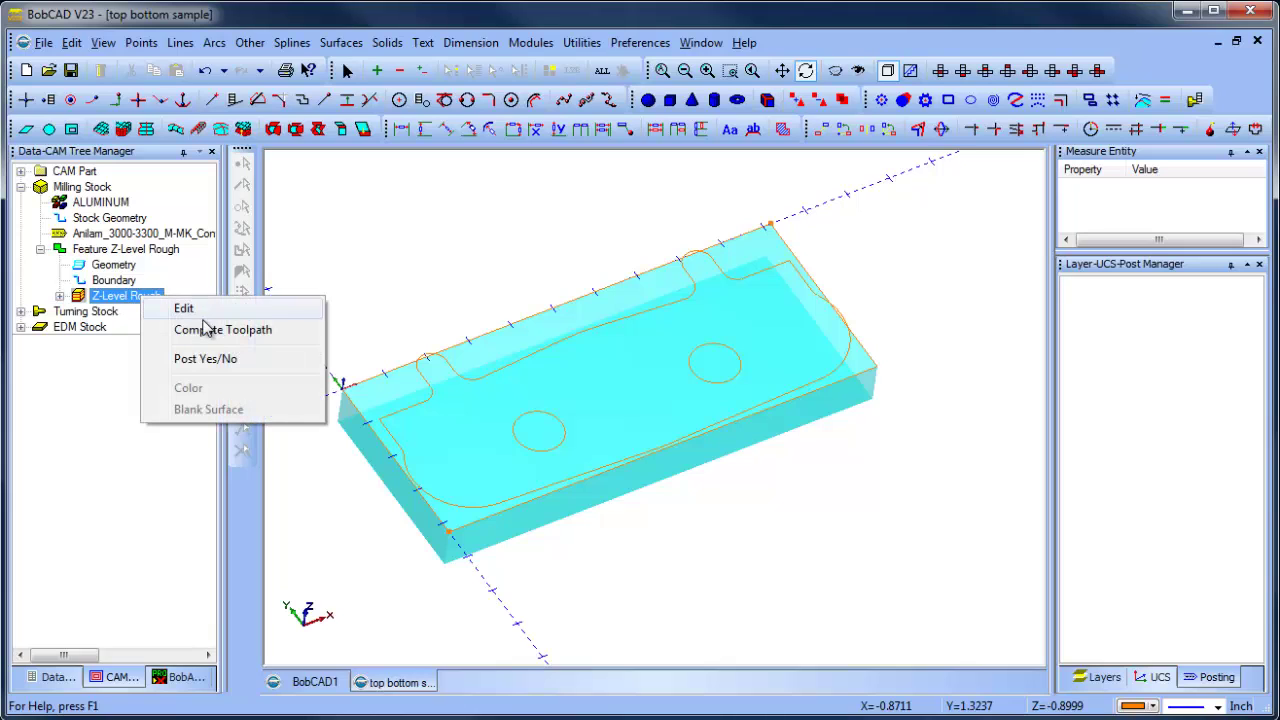
click(226, 333)
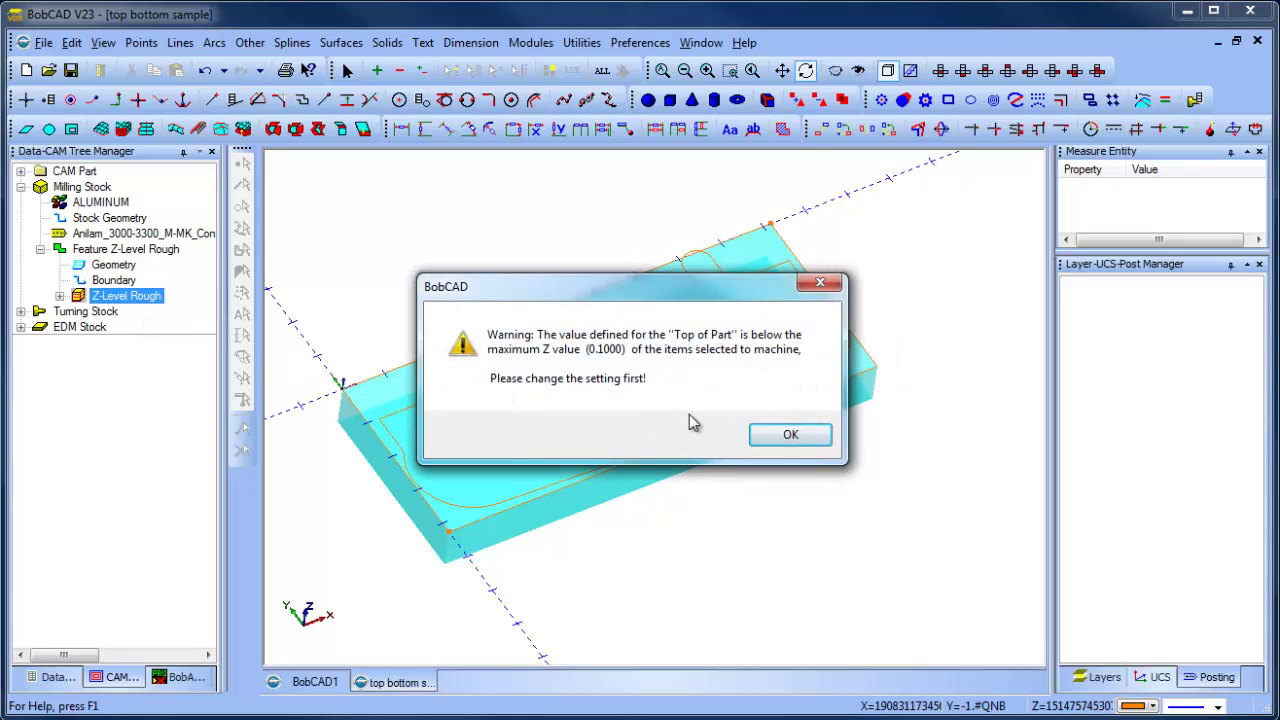
click(789, 436)
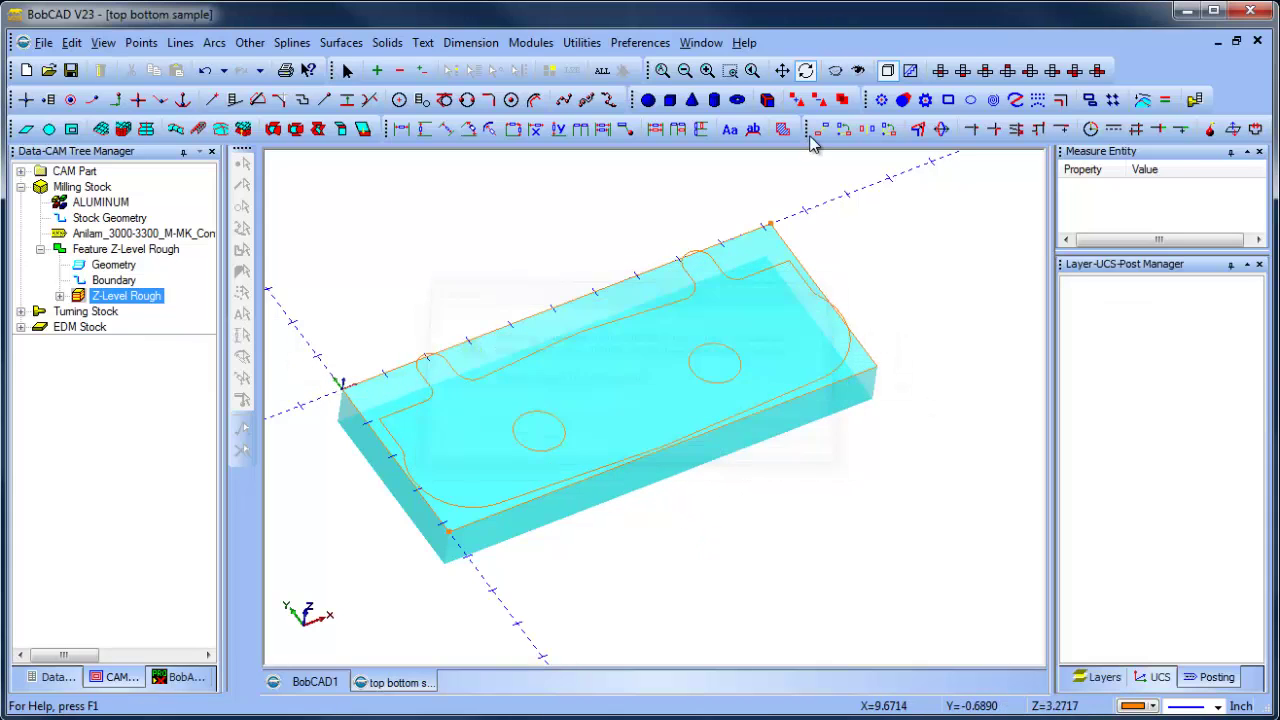
Show the solid part against the stock from the front and try to compute the Z Level Rough toolpath again.
click(963, 71)
scroll(700, 450, up, 1)
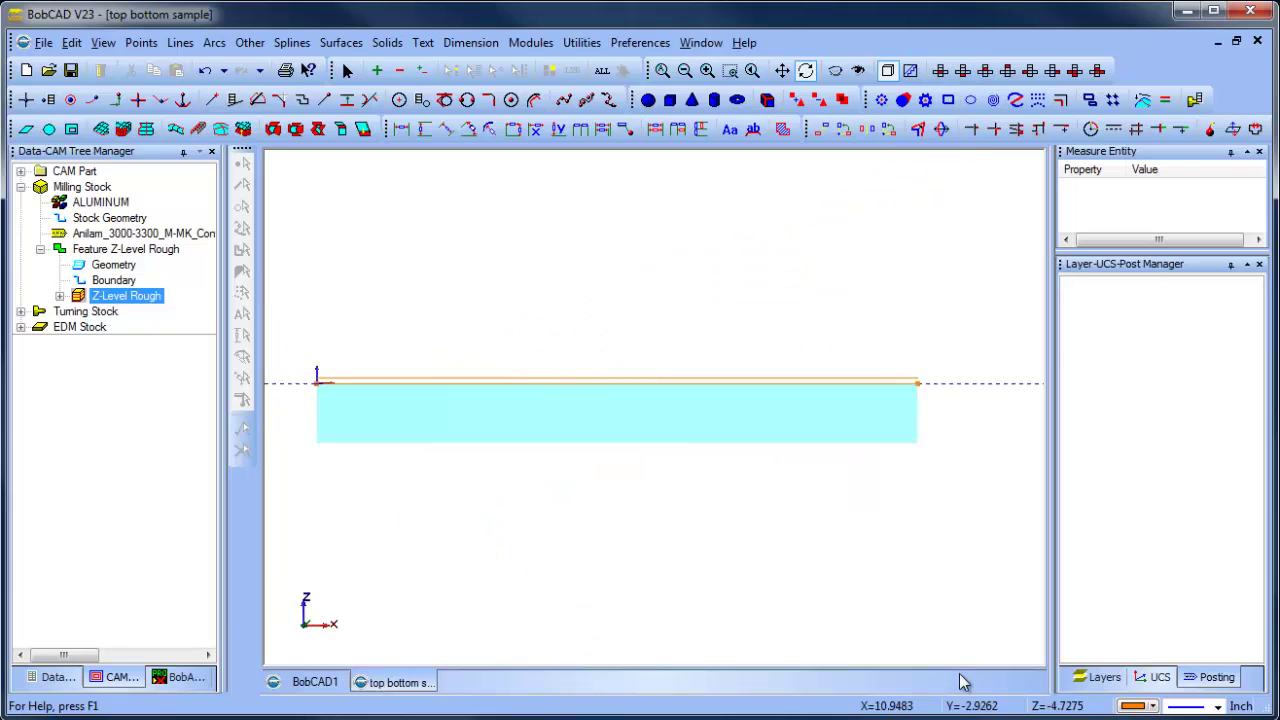
click(1096, 678)
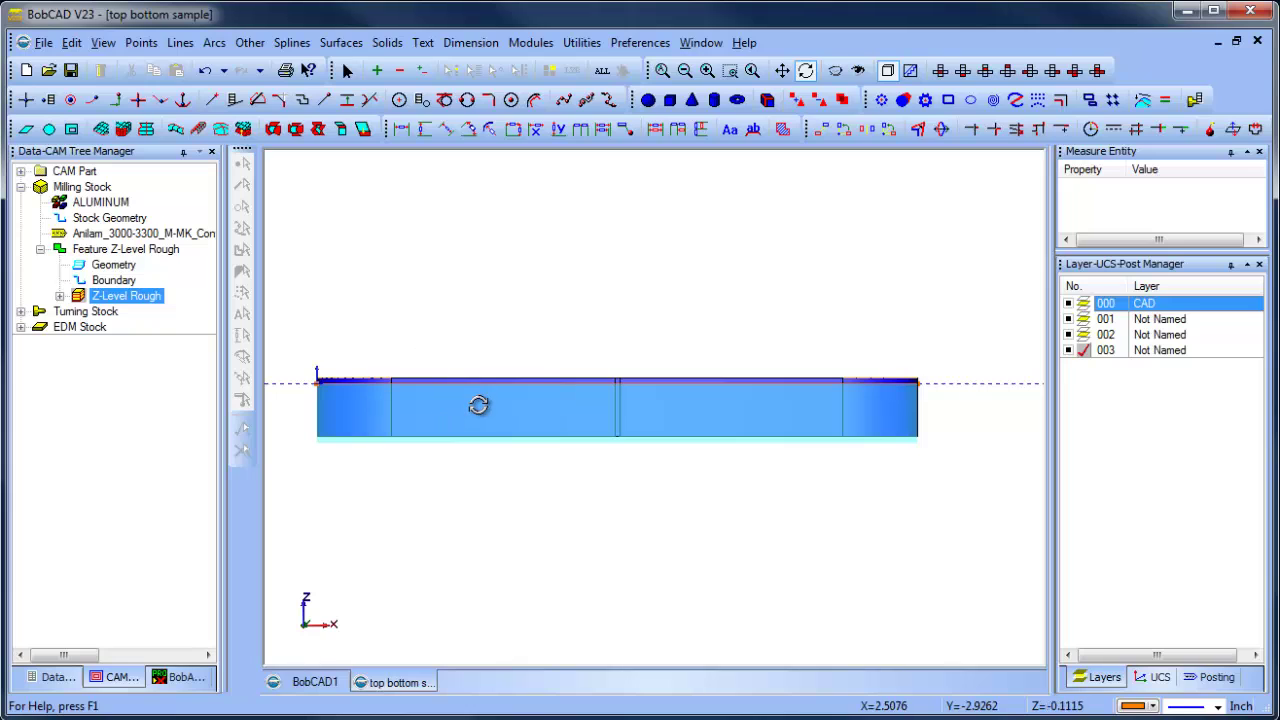
right_click(150, 296)
click(270, 324)
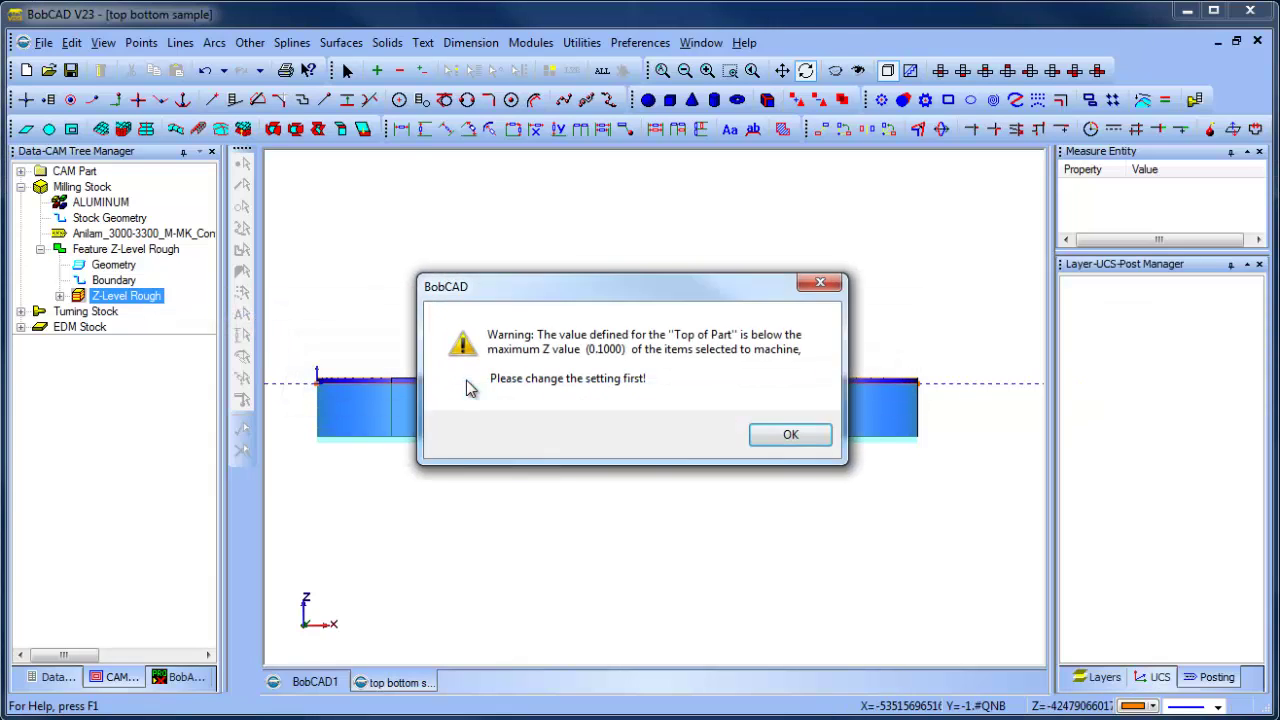
click(790, 434)
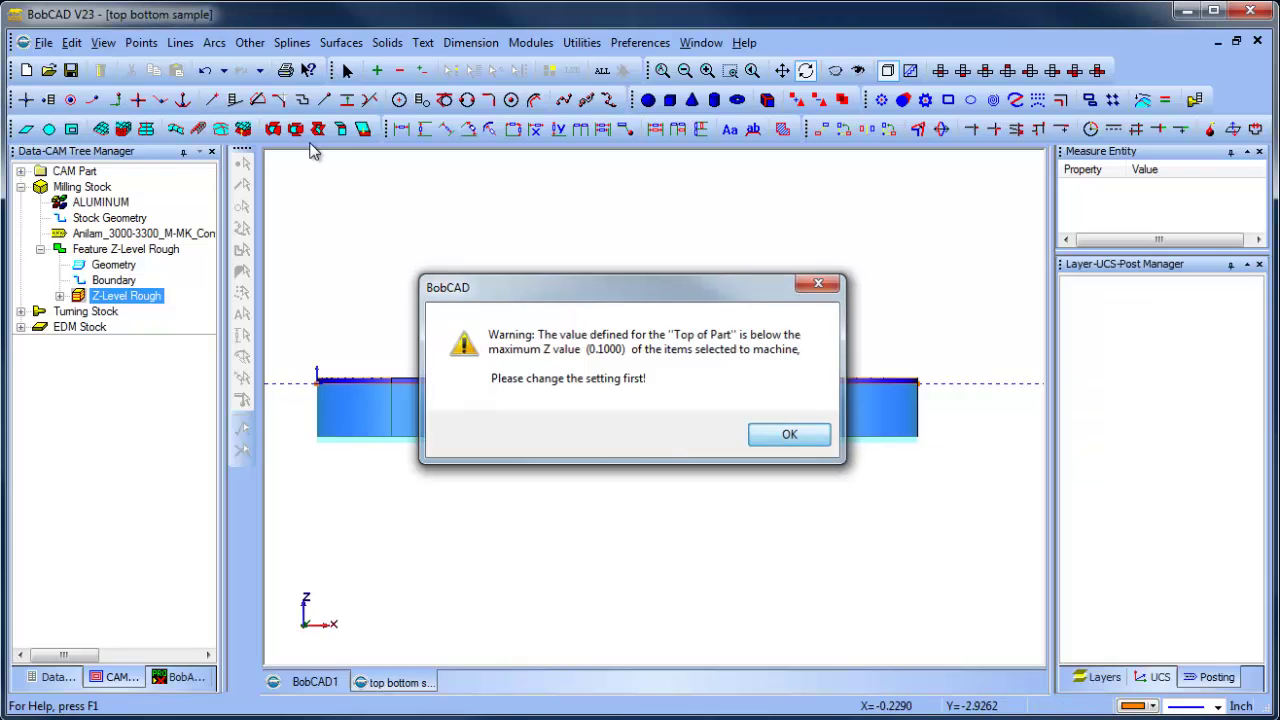
Translate the solid part by a delta of -0.1 in Z.
click(582, 42)
click(612, 124)
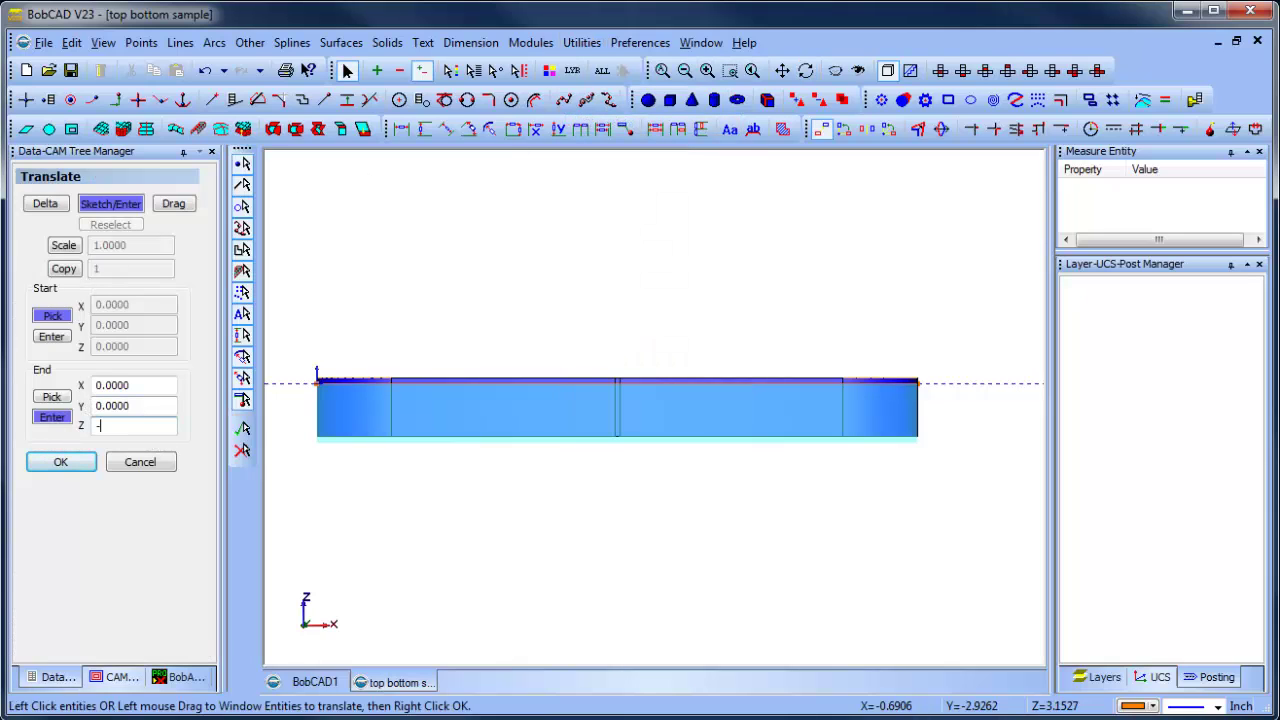
text(-.1)
key(Return)
click(394, 426)
right_click(451, 286)
click(475, 286)
click(57, 466)
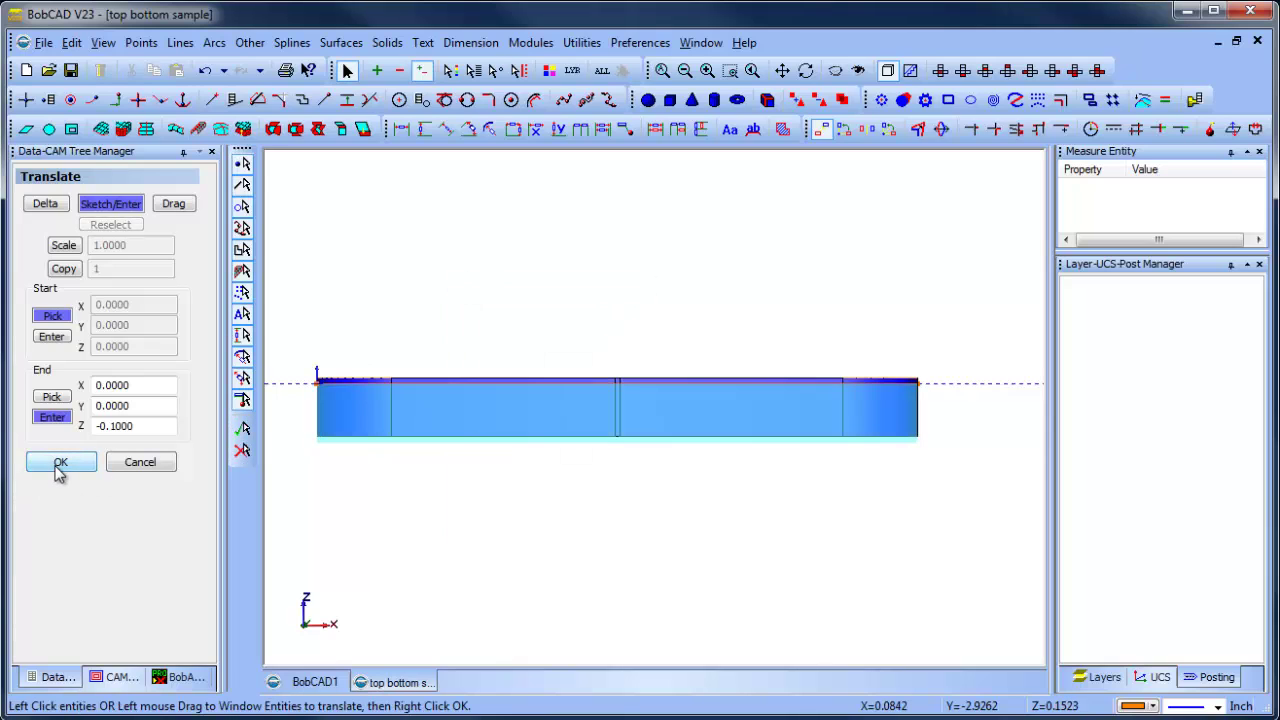
click(48, 205)
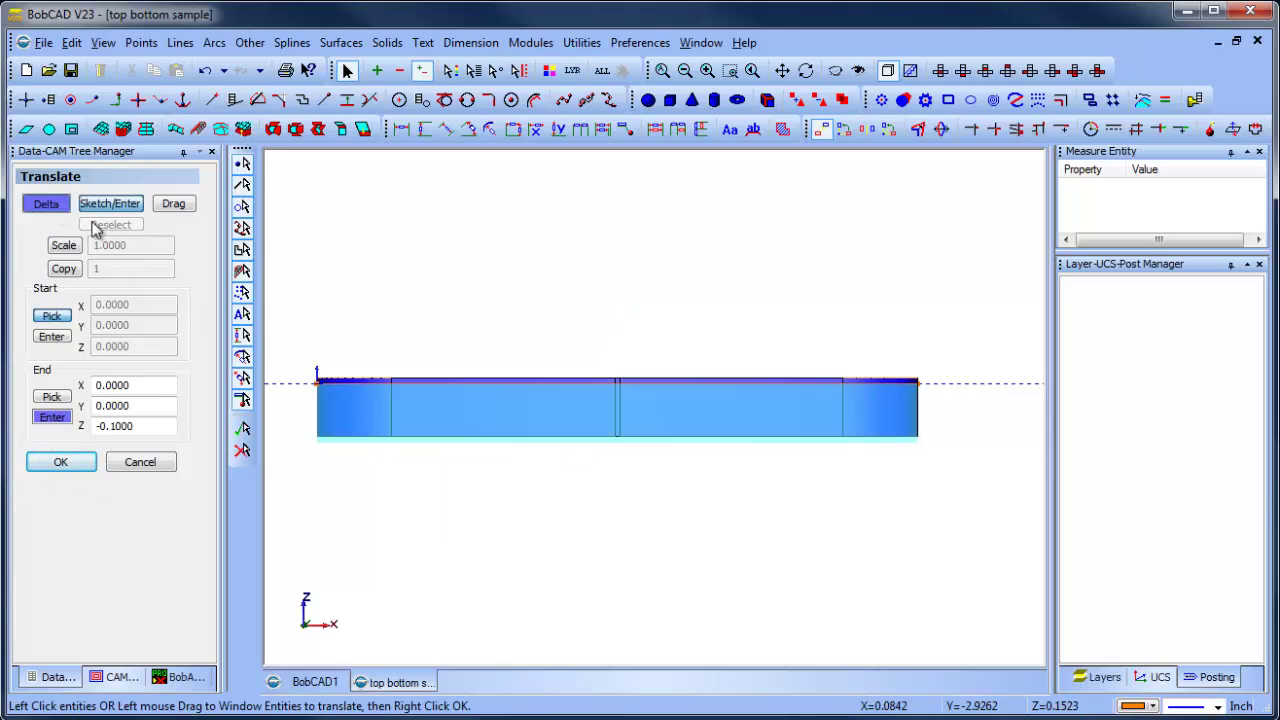
click(516, 418)
right_click(549, 289)
click(572, 295)
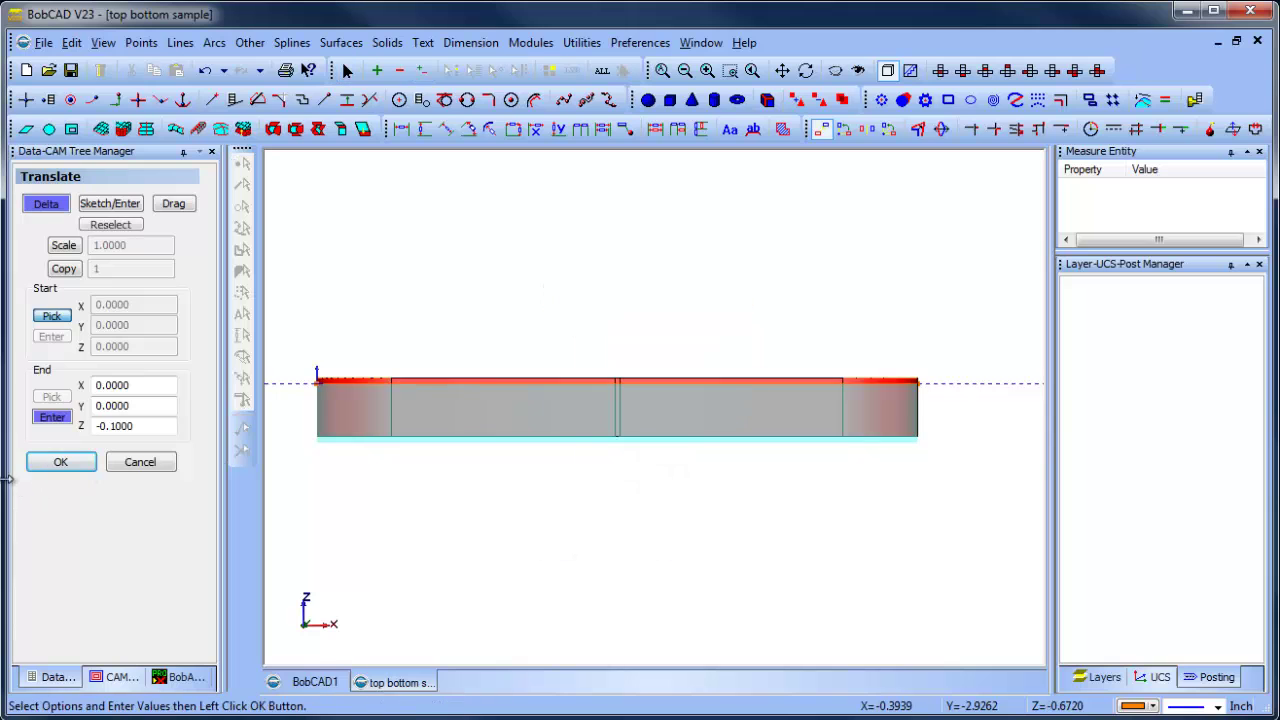
click(52, 470)
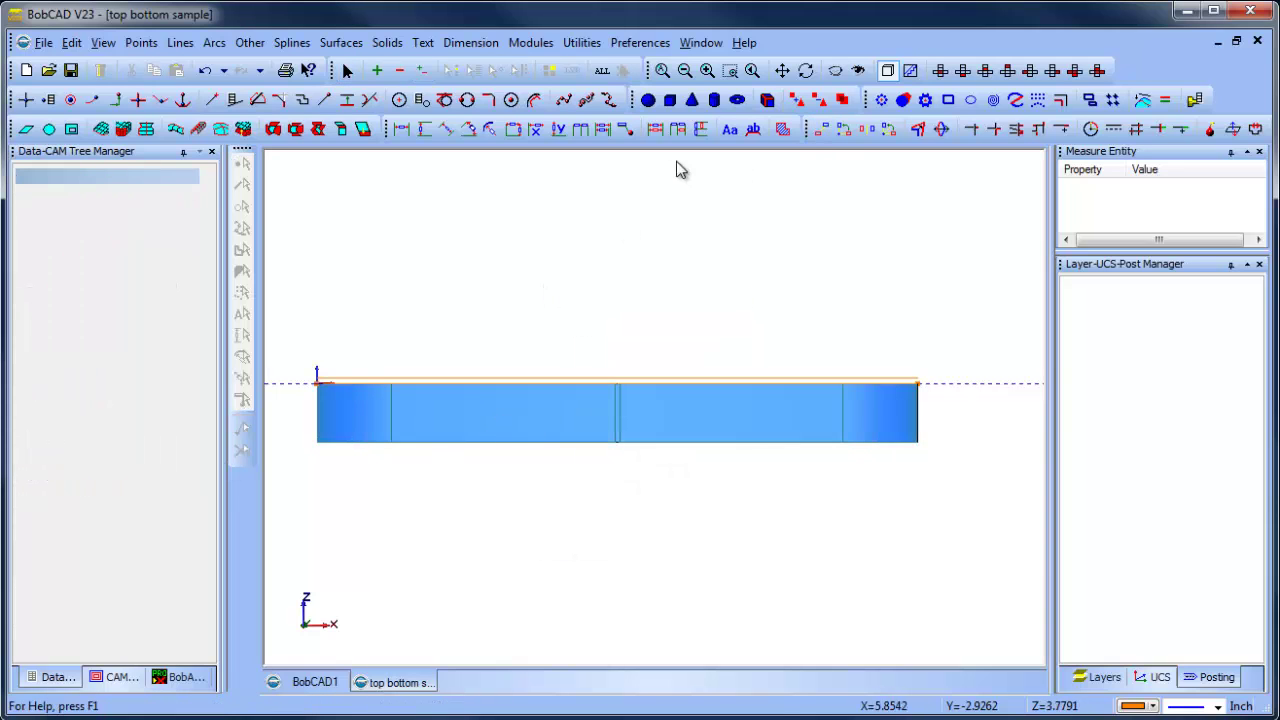
Reselect the moved solid as the geometry of the Z Level Rough feature.
click(806, 71)
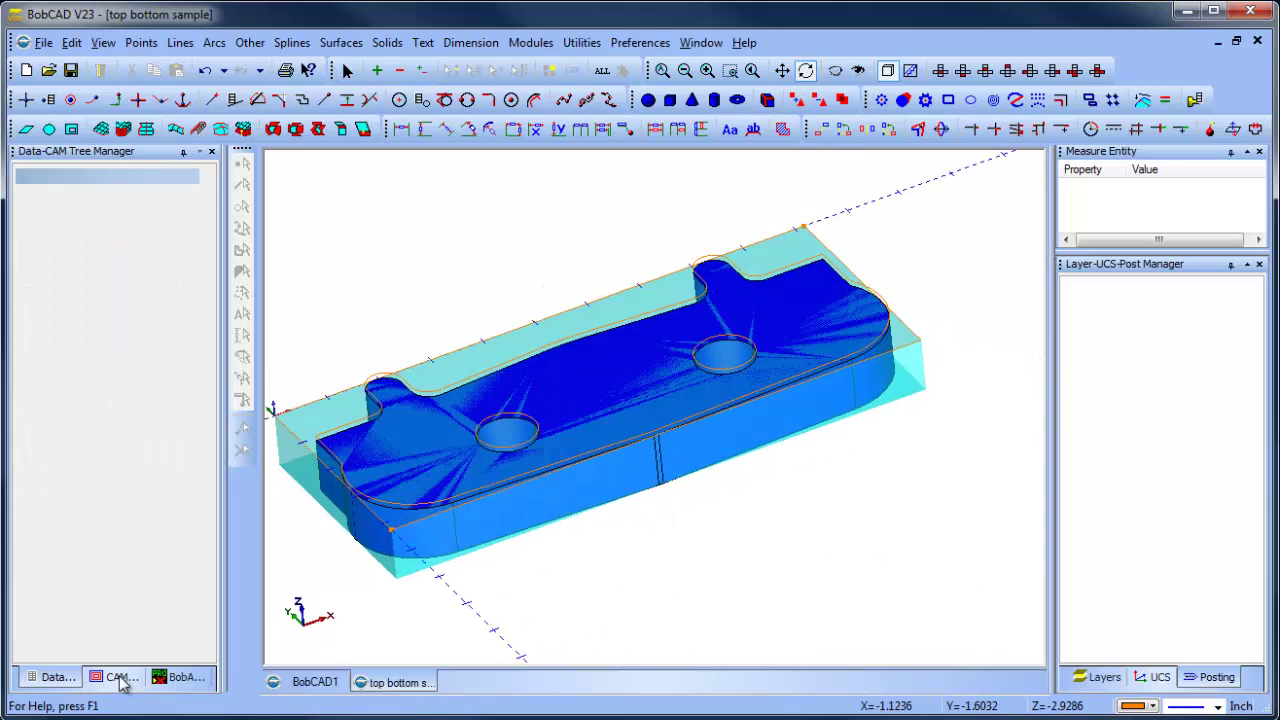
click(120, 679)
click(113, 281)
right_click(113, 281)
click(175, 278)
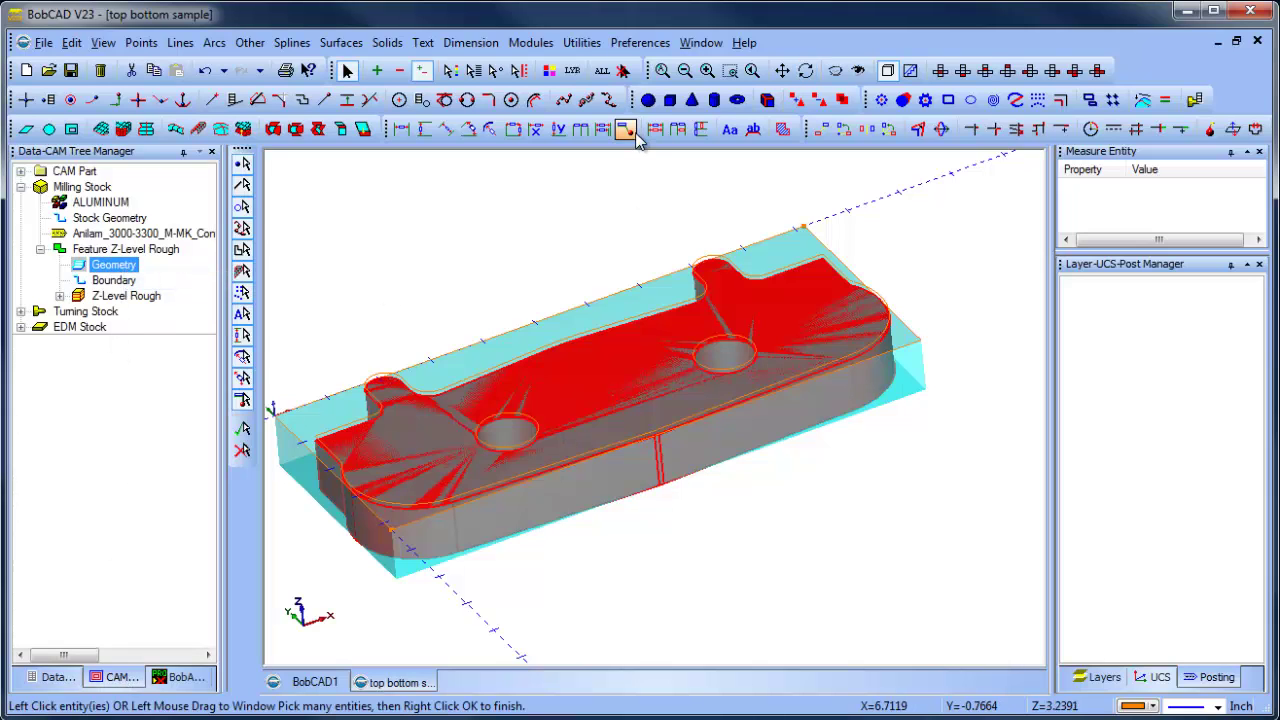
Compute the Z Level Rough toolpath and examine the cuts inside both holes.
click(126, 296)
right_click(131, 296)
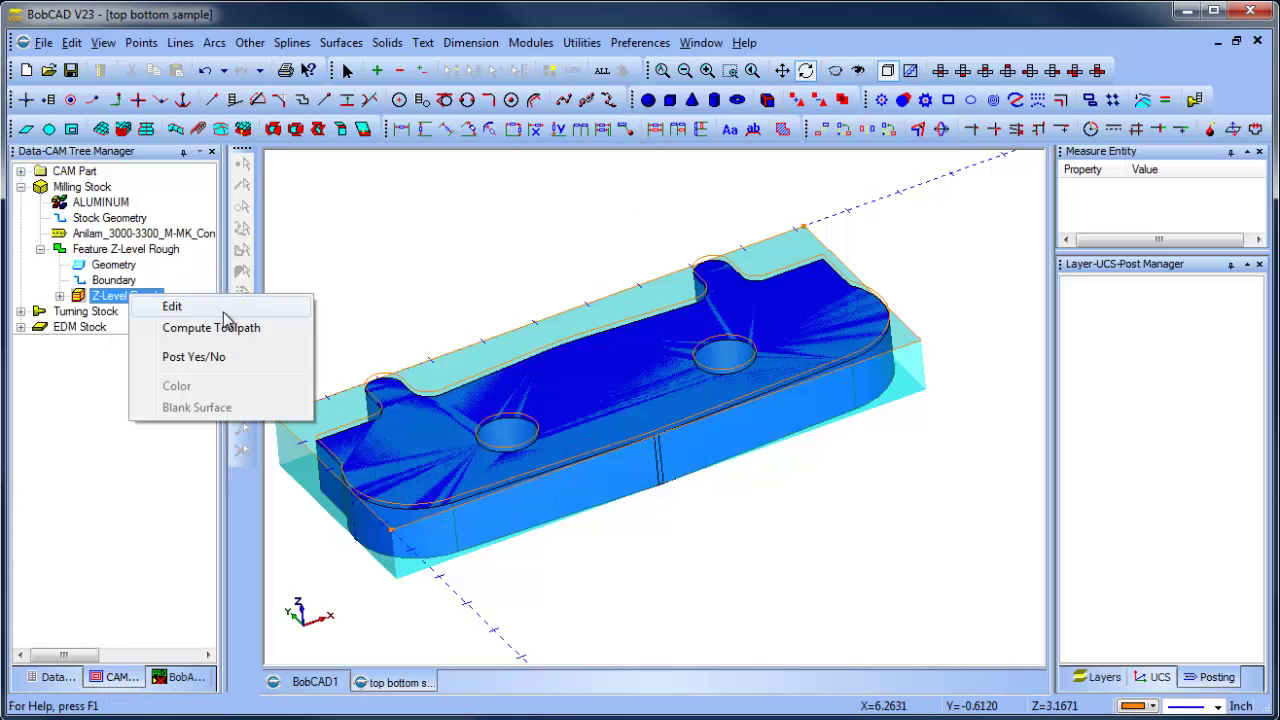
click(246, 331)
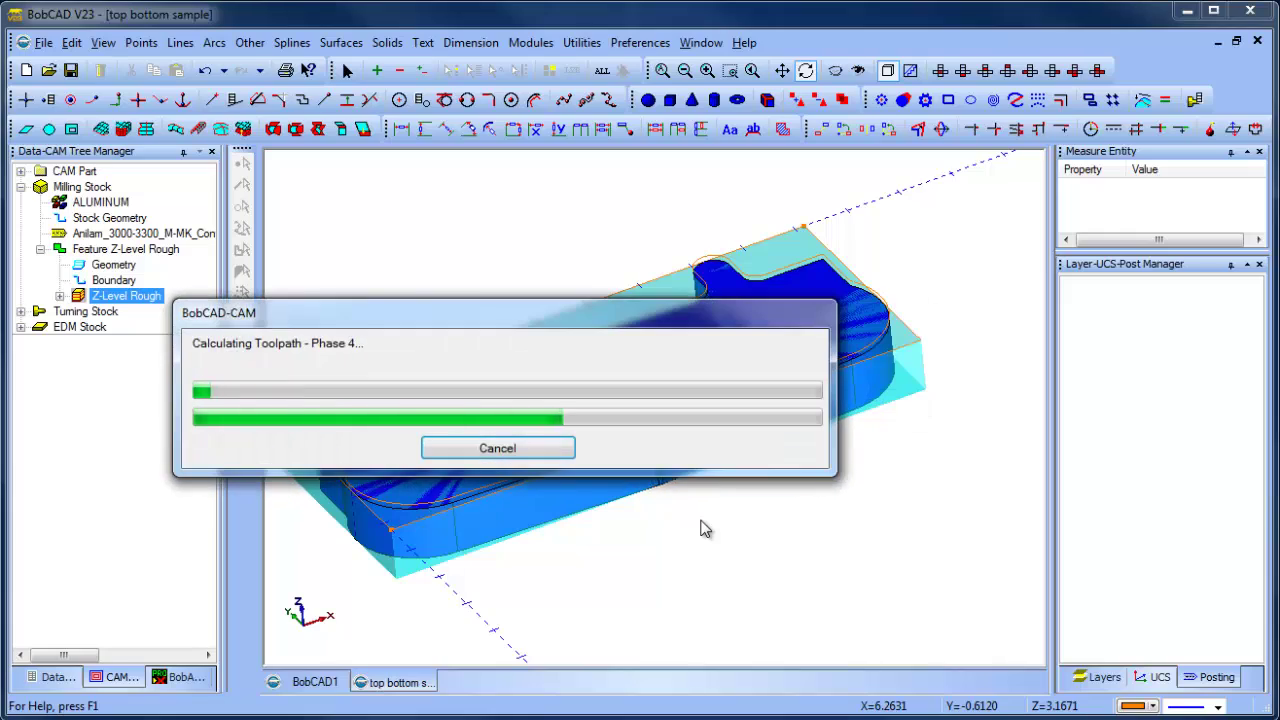
drag(745, 515, 668, 376)
scroll(668, 376, up, 3)
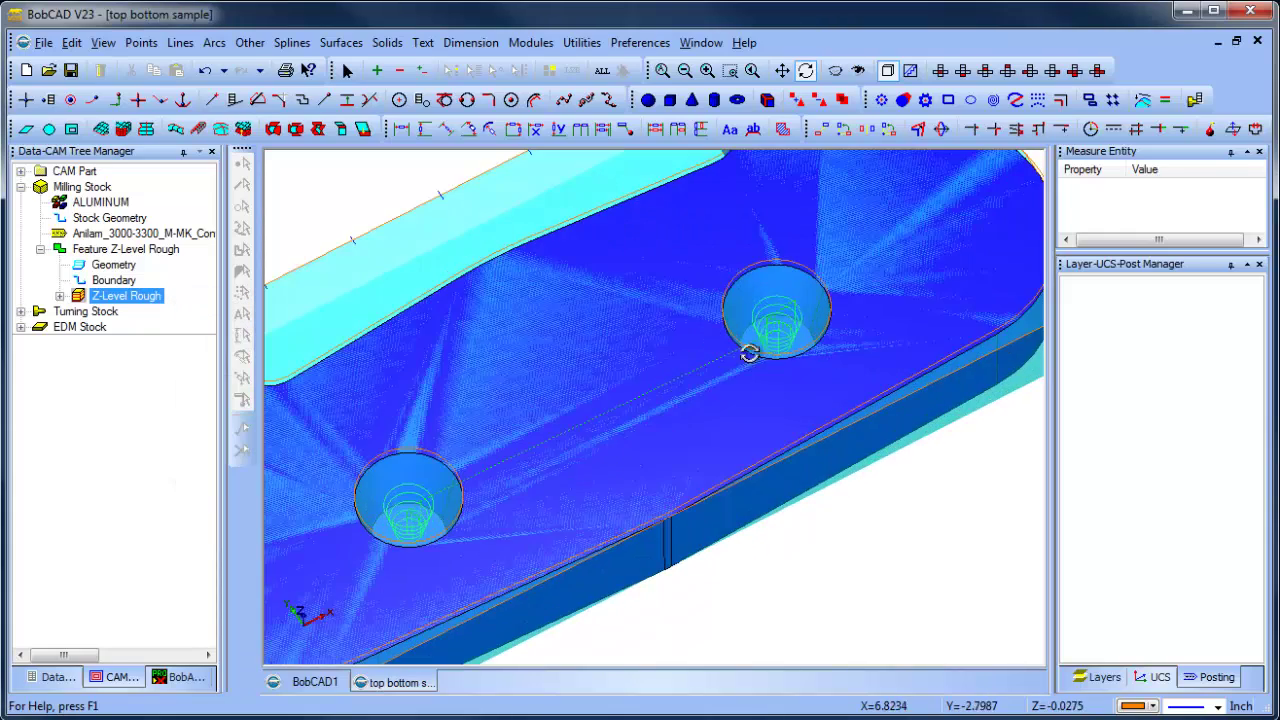
drag(743, 357, 708, 416)
mouse_move(533, 407)
mouse_down()
mouse_move(637, 457)
mouse_move(680, 449)
mouse_move(626, 453)
mouse_move(640, 477)
mouse_move(628, 446)
mouse_up()
Edit the Z Level Rough feature, setting the tool diameter to .375 and the step over amount to .375/3.
right_click(116, 250)
right_click(150, 297)
click(183, 307)
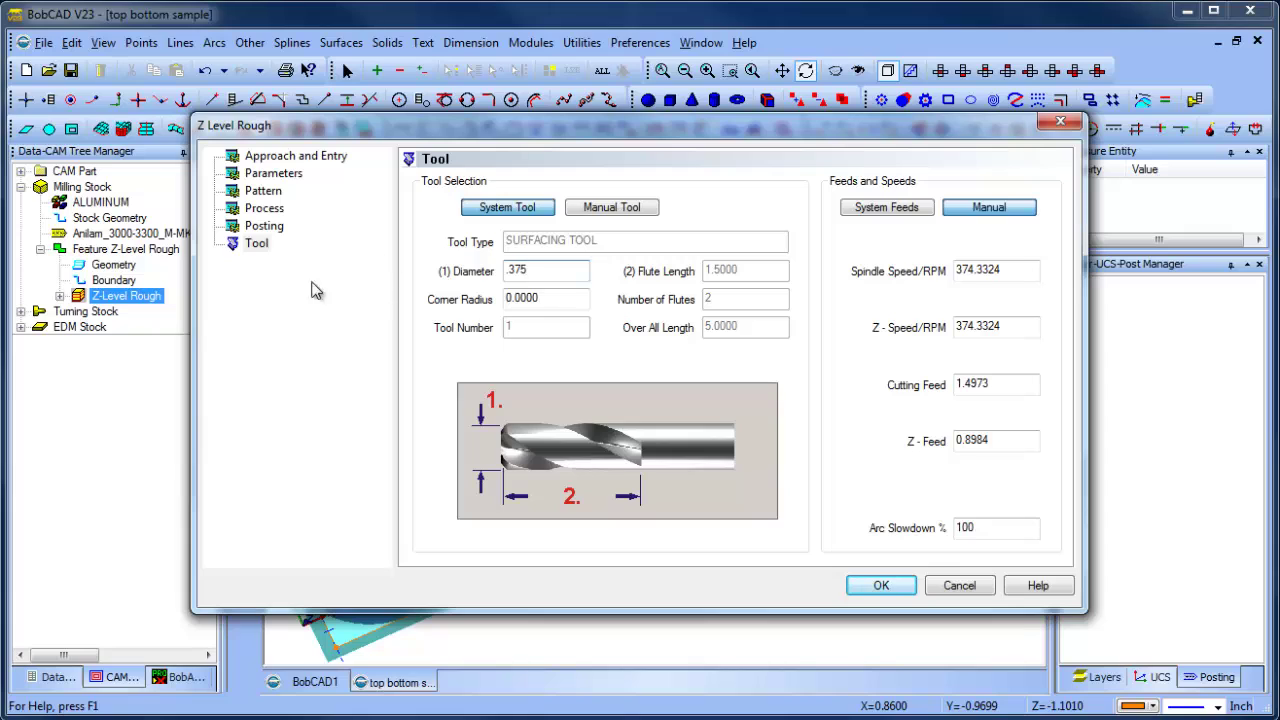
click(270, 174)
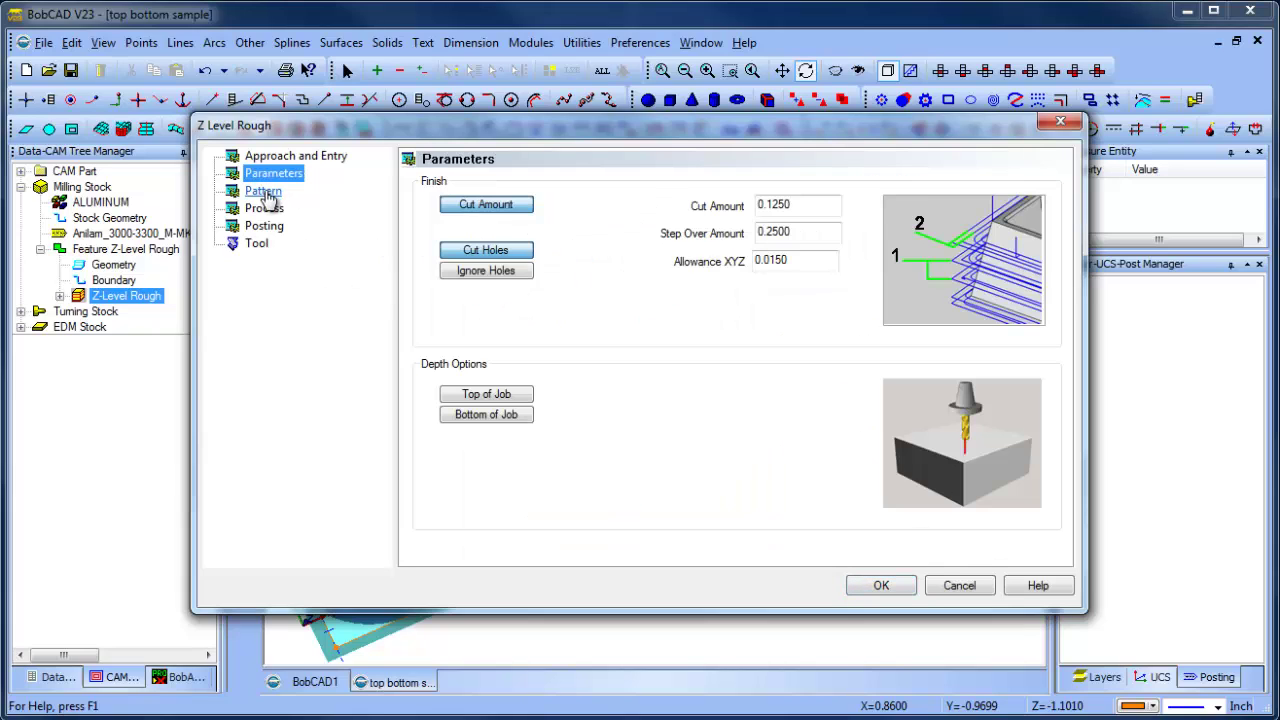
click(805, 232)
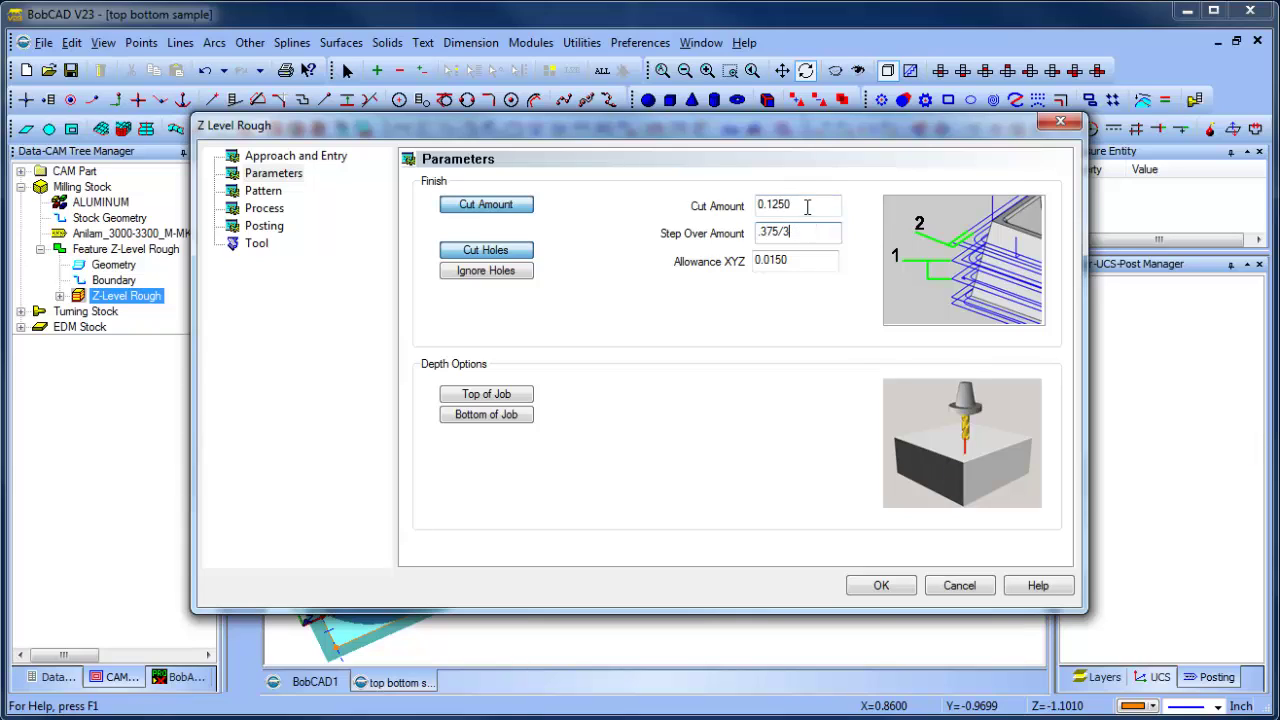
key(Tab)
click(959, 585)
Recompute the Z Level Rough toolpath and inspect the updated passes in the two holes.
click(97, 313)
right_click(125, 296)
click(265, 326)
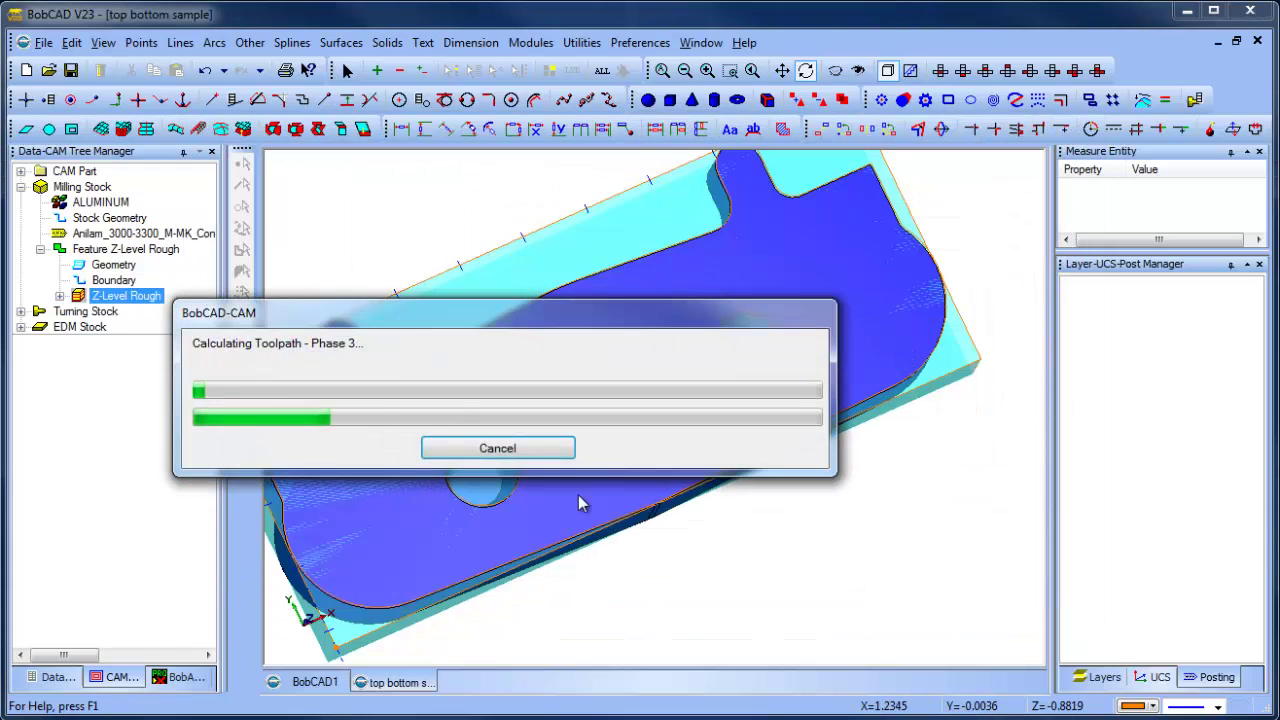
mouse_move(700, 394)
mouse_down()
mouse_move(698, 432)
mouse_move(700, 403)
mouse_up()
scroll(789, 391, up, 3)
mouse_move(789, 391)
mouse_down()
mouse_move(838, 363)
mouse_move(820, 423)
mouse_move(846, 474)
mouse_move(854, 431)
mouse_move(837, 397)
mouse_move(796, 379)
mouse_up()
scroll(796, 379, down, 3)
drag(800, 463, 778, 430)
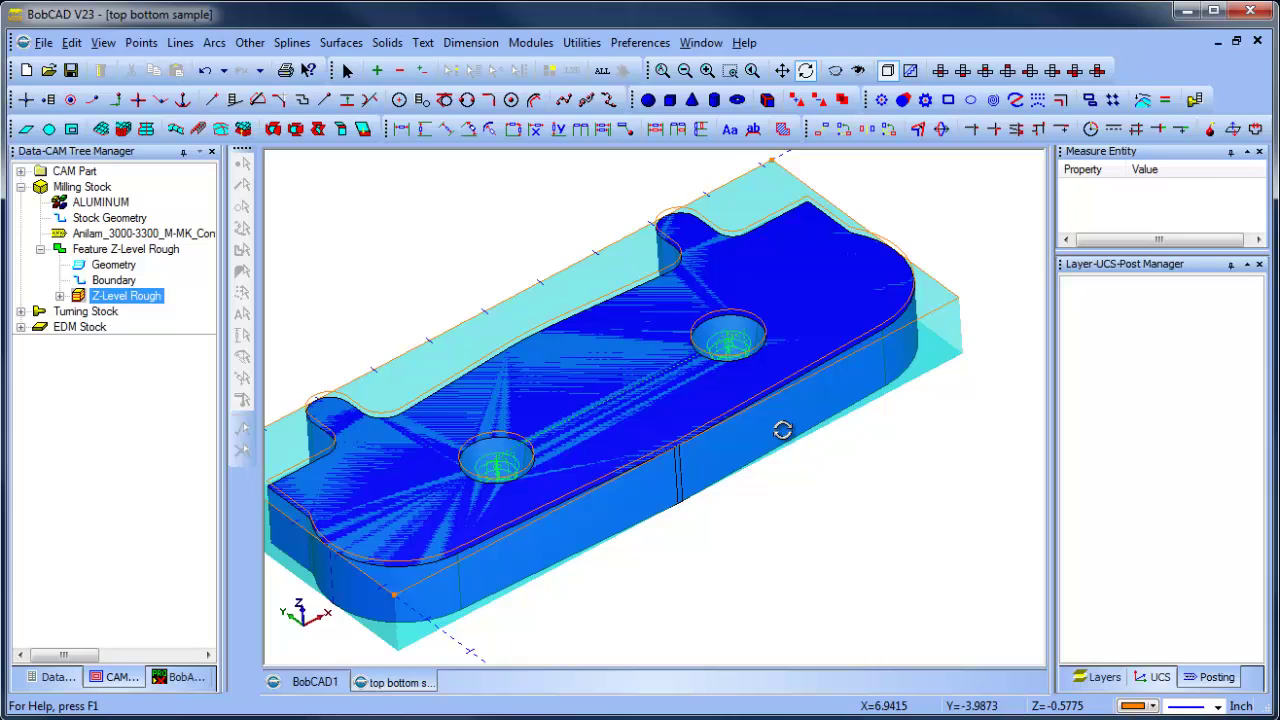
mouse_move(716, 415)
mouse_down()
mouse_move(714, 434)
mouse_move(725, 407)
mouse_up()
mouse_move(783, 497)
mouse_down()
mouse_move(760, 449)
mouse_move(785, 492)
mouse_up()
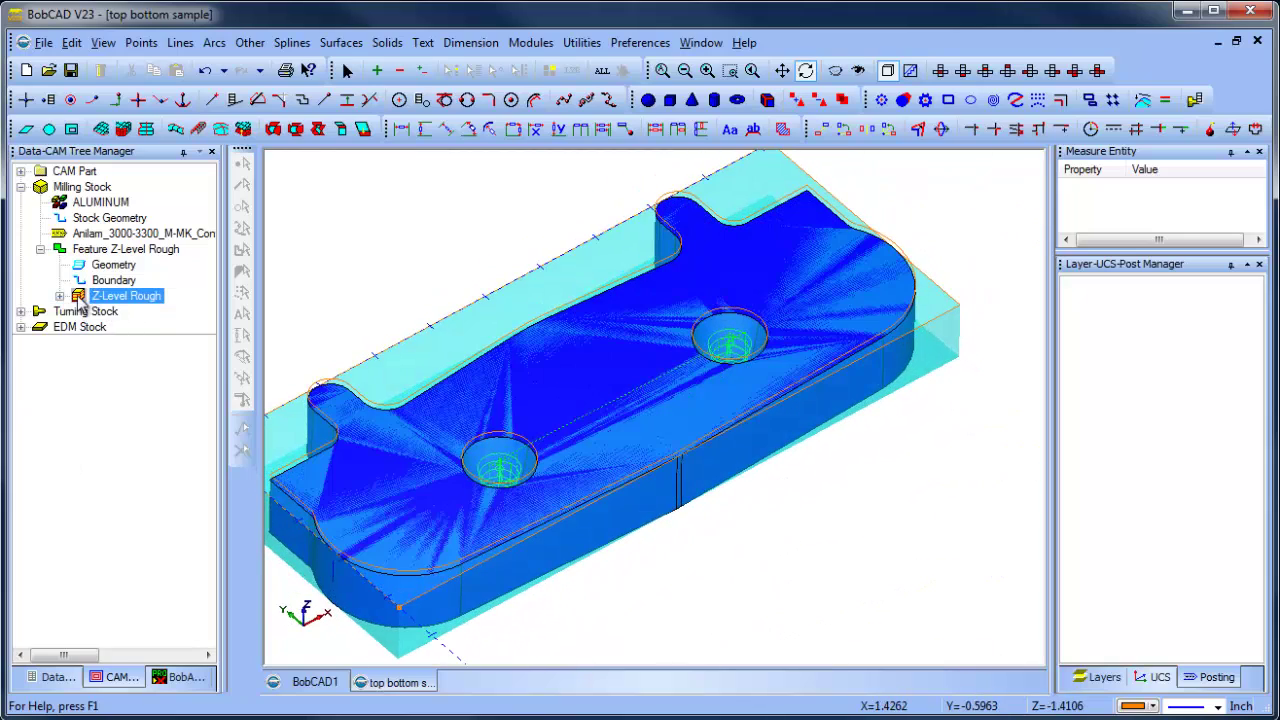
Hide the Z Level Rough toolpath and collapse its feature in the CAM tree.
right_click(117, 309)
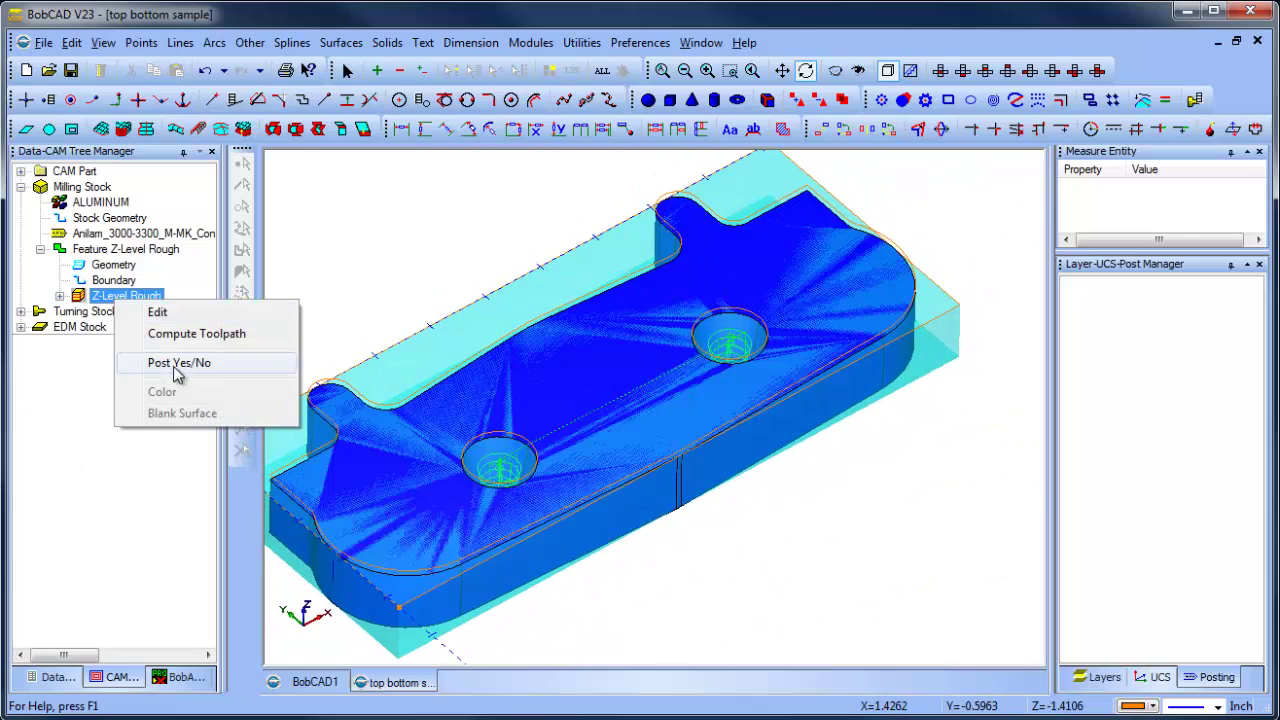
click(60, 296)
right_click(129, 318)
click(175, 350)
double_click(84, 252)
Insert a 3-axis Z Level Finish feature and assign its geometry by selecting all entities.
right_click(129, 258)
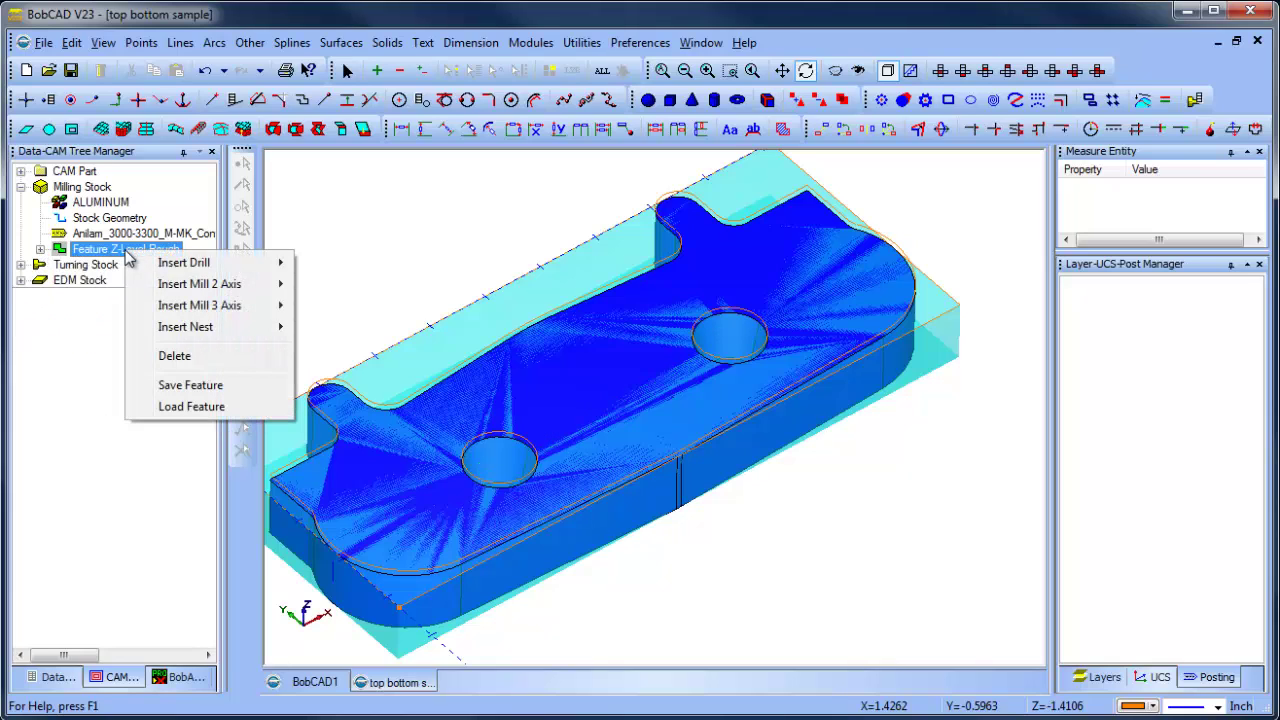
mouse_move(250, 307)
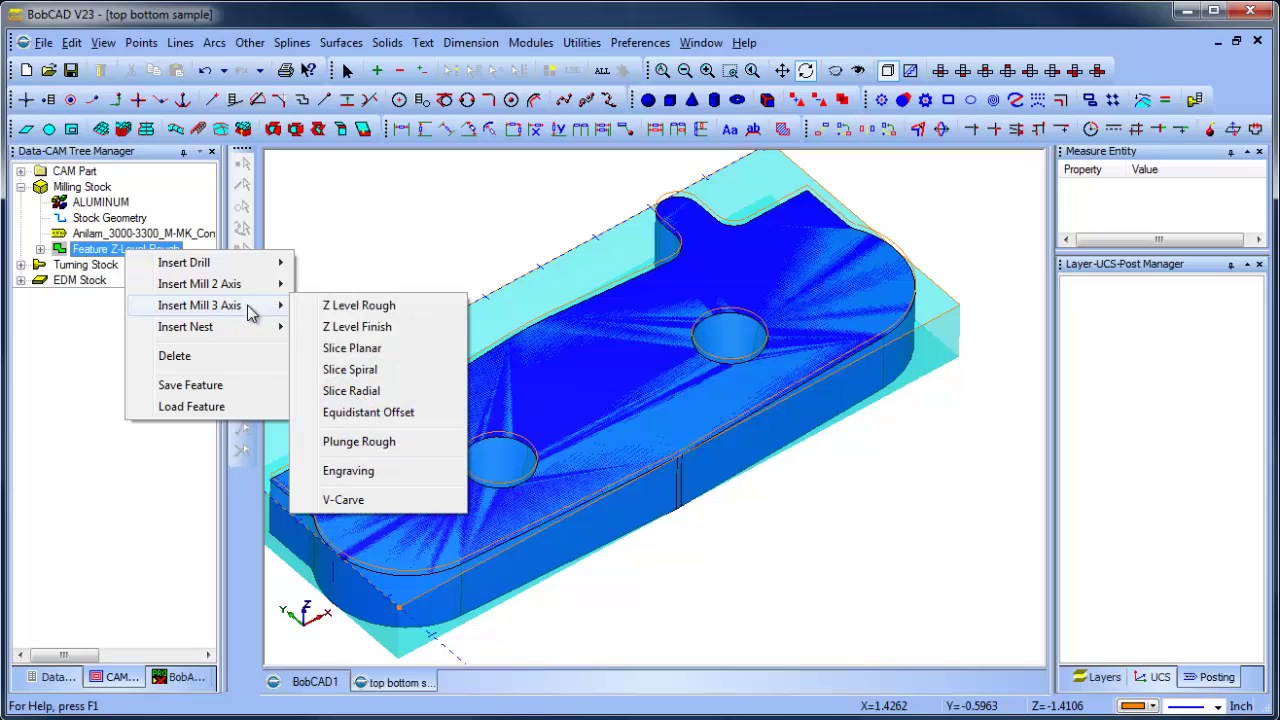
click(396, 330)
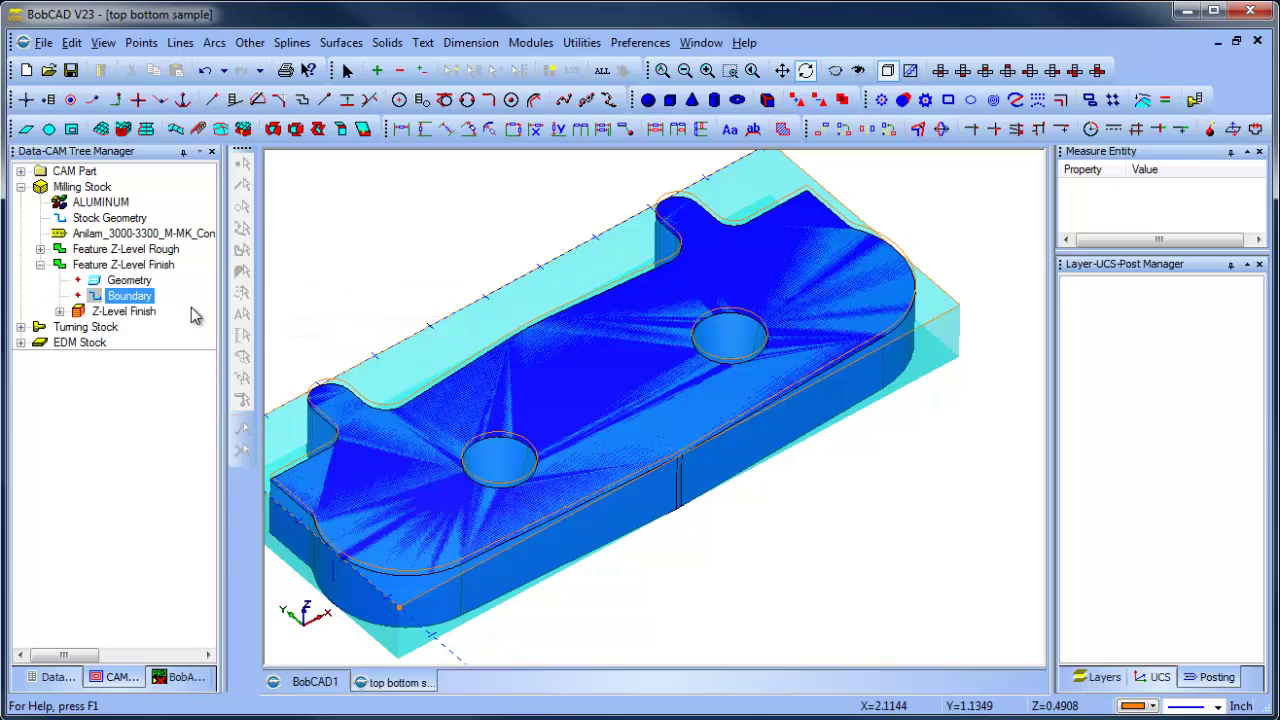
right_click(138, 284)
click(192, 299)
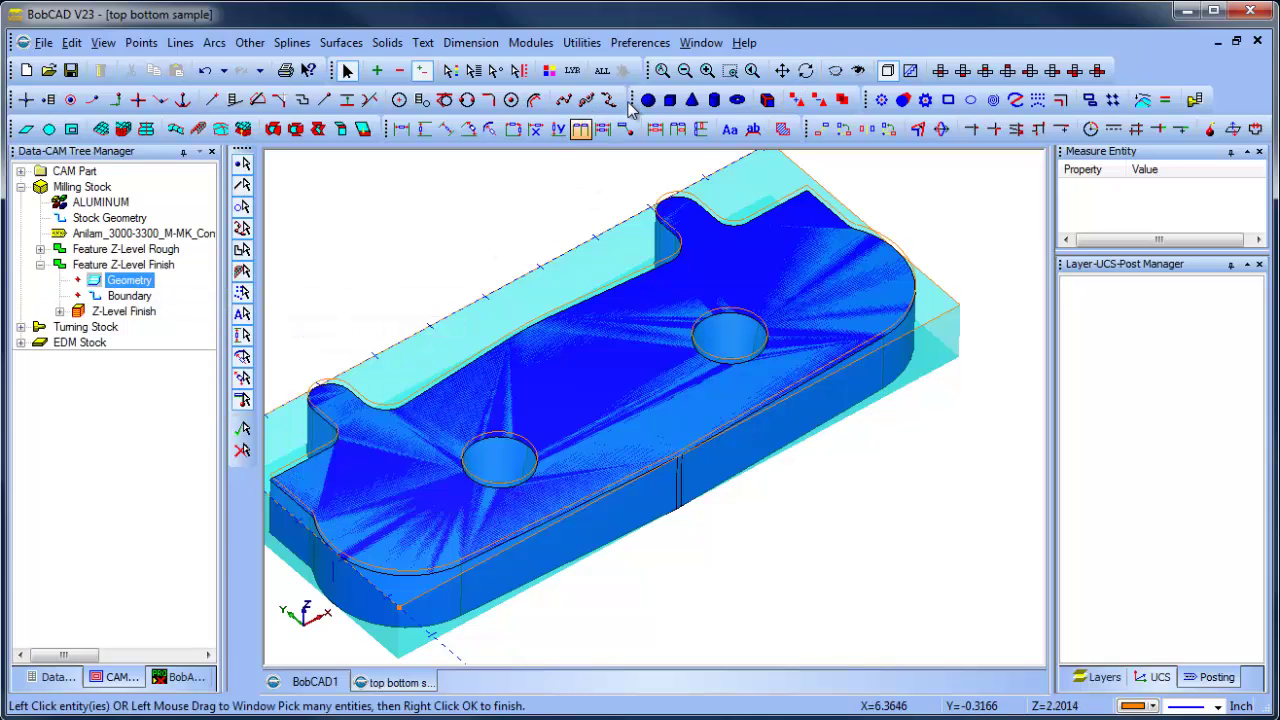
click(602, 70)
right_click(594, 200)
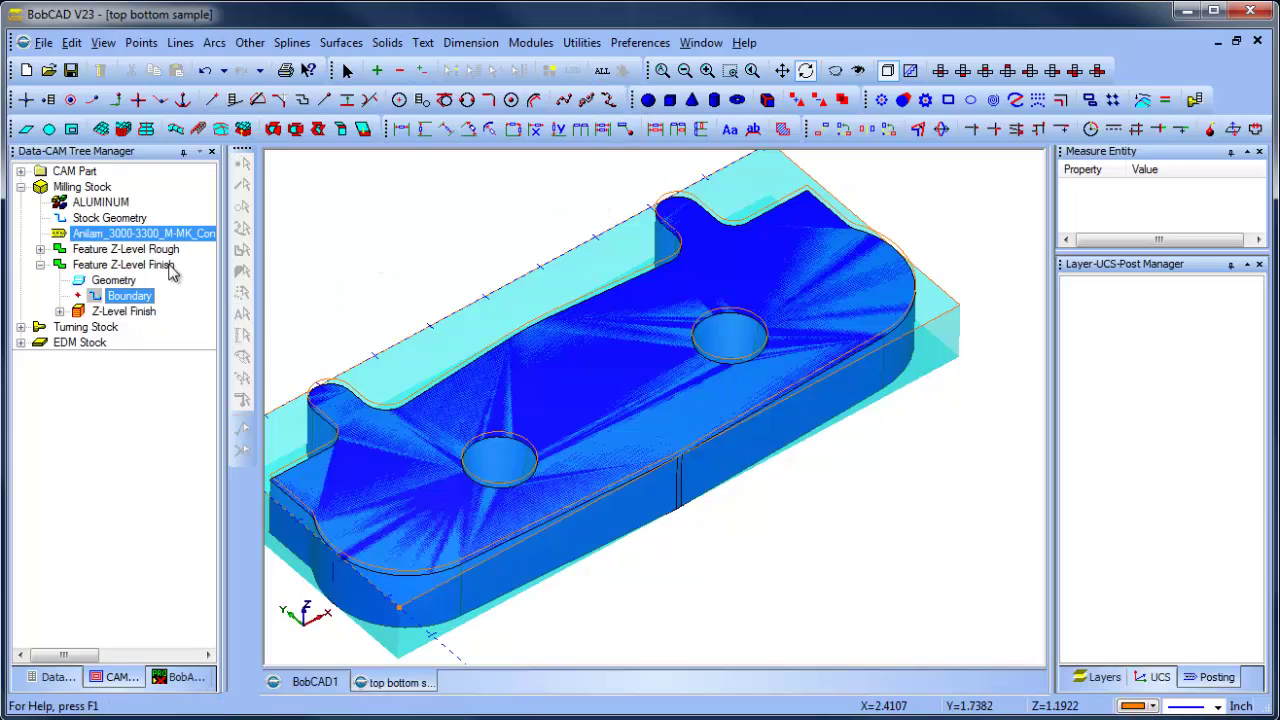
Set the tool diameter of the Z Level Finish feature to 0.375.
right_click(123, 311)
click(192, 336)
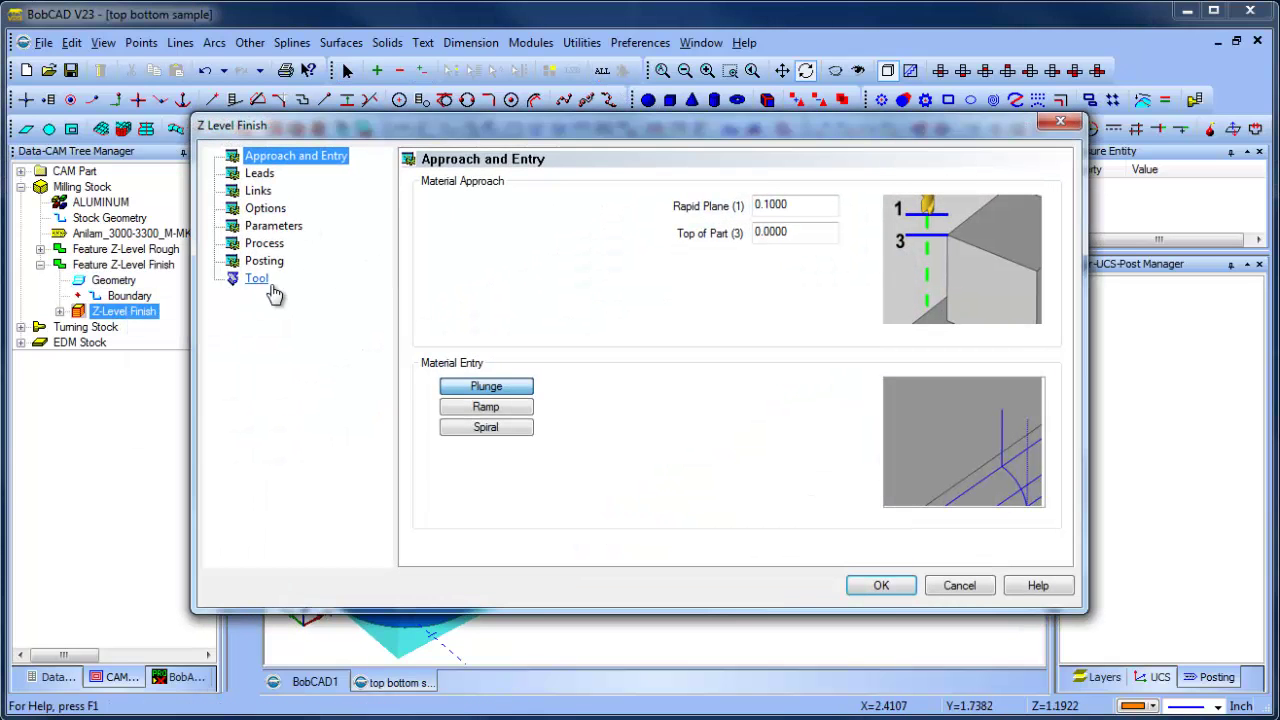
click(264, 282)
double_click(555, 269)
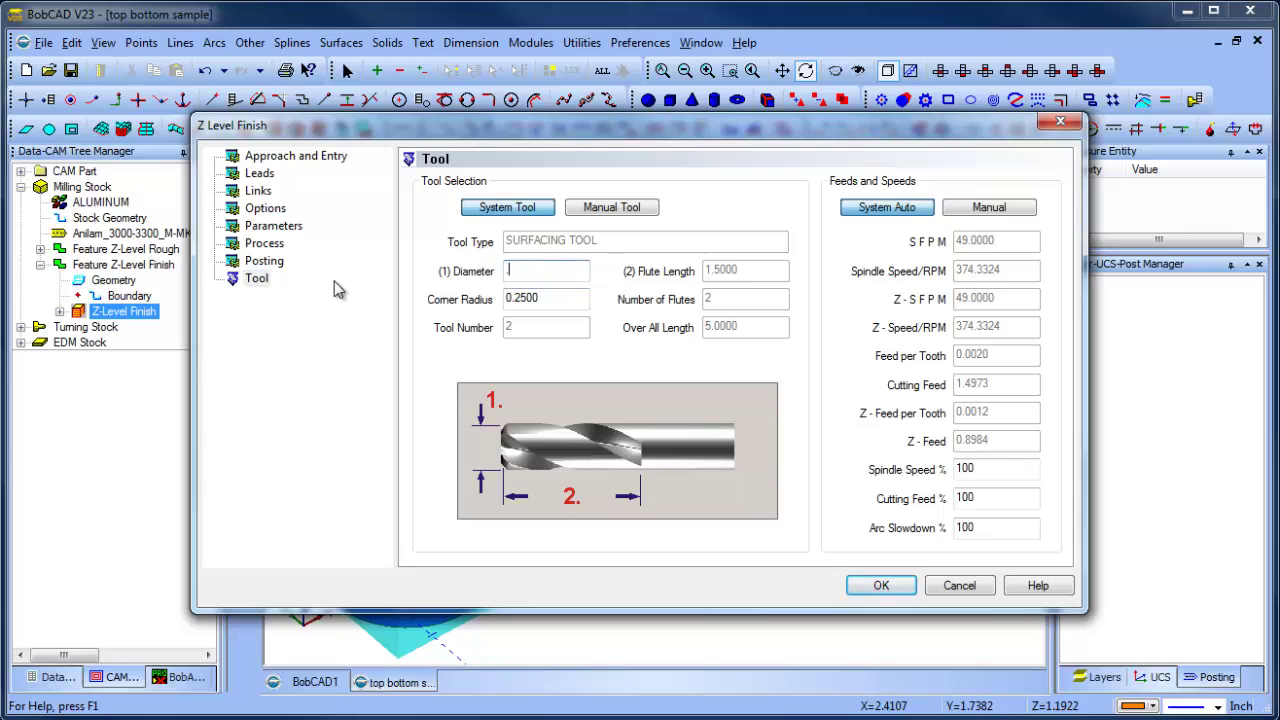
text(.375)
key(Tab)
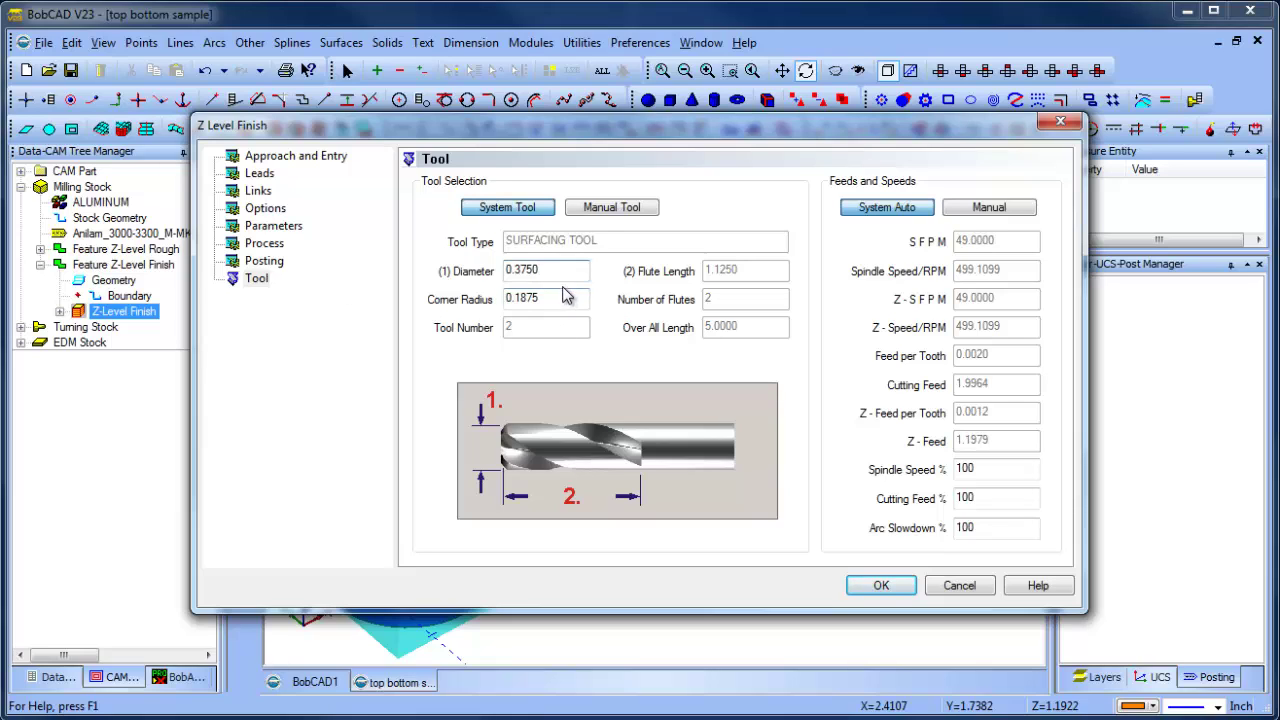
Set the Z Level Finish cut amount to 0.015, reviewing its approach, leads, links and options settings beforehand.
click(257, 178)
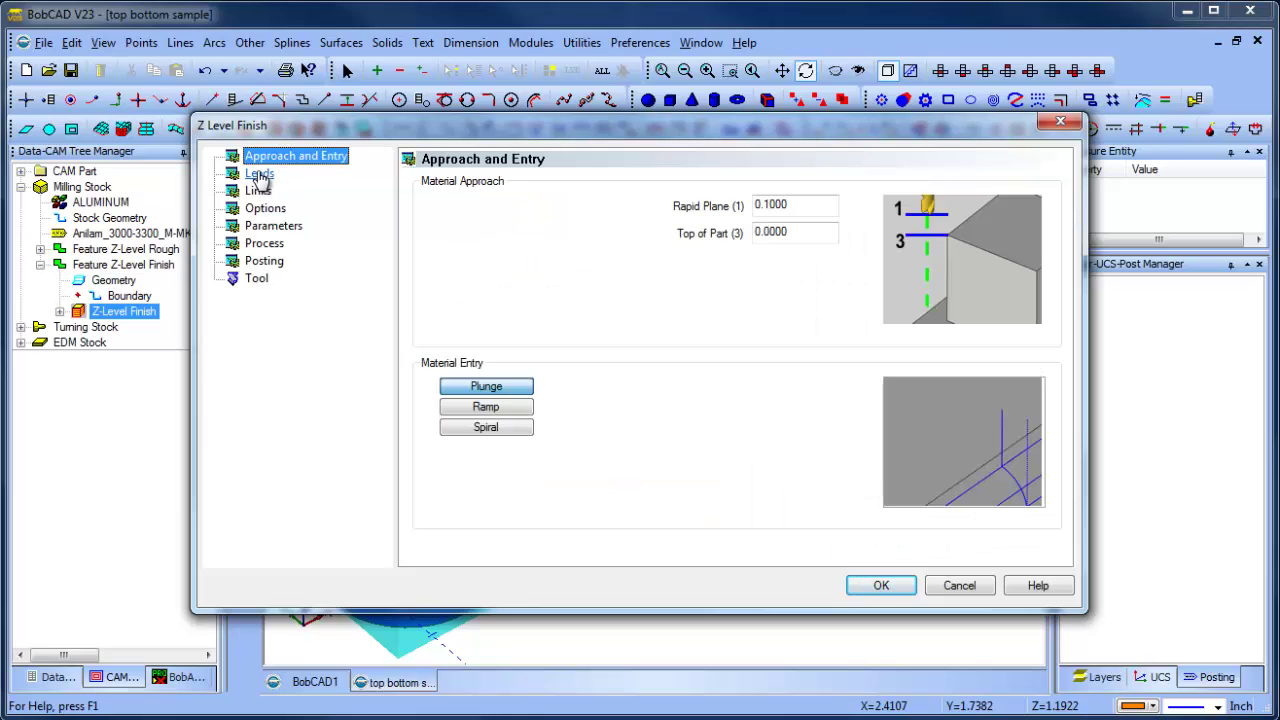
click(260, 174)
click(258, 191)
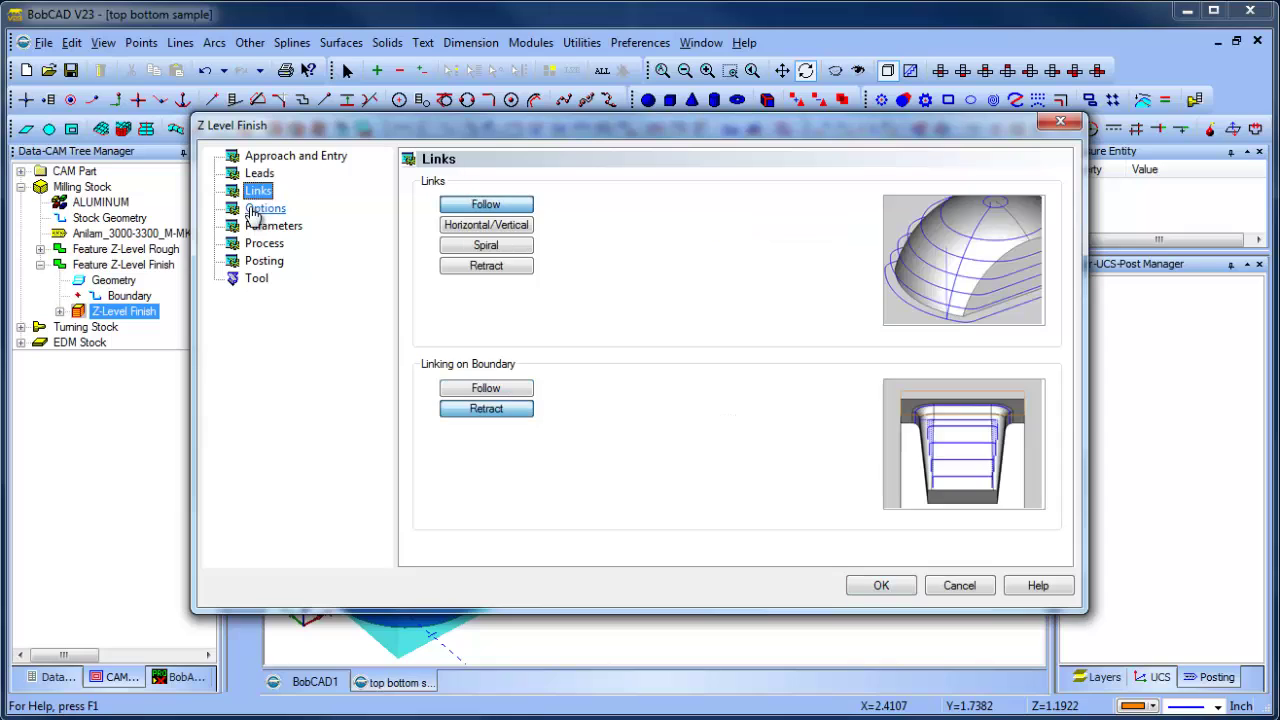
click(270, 209)
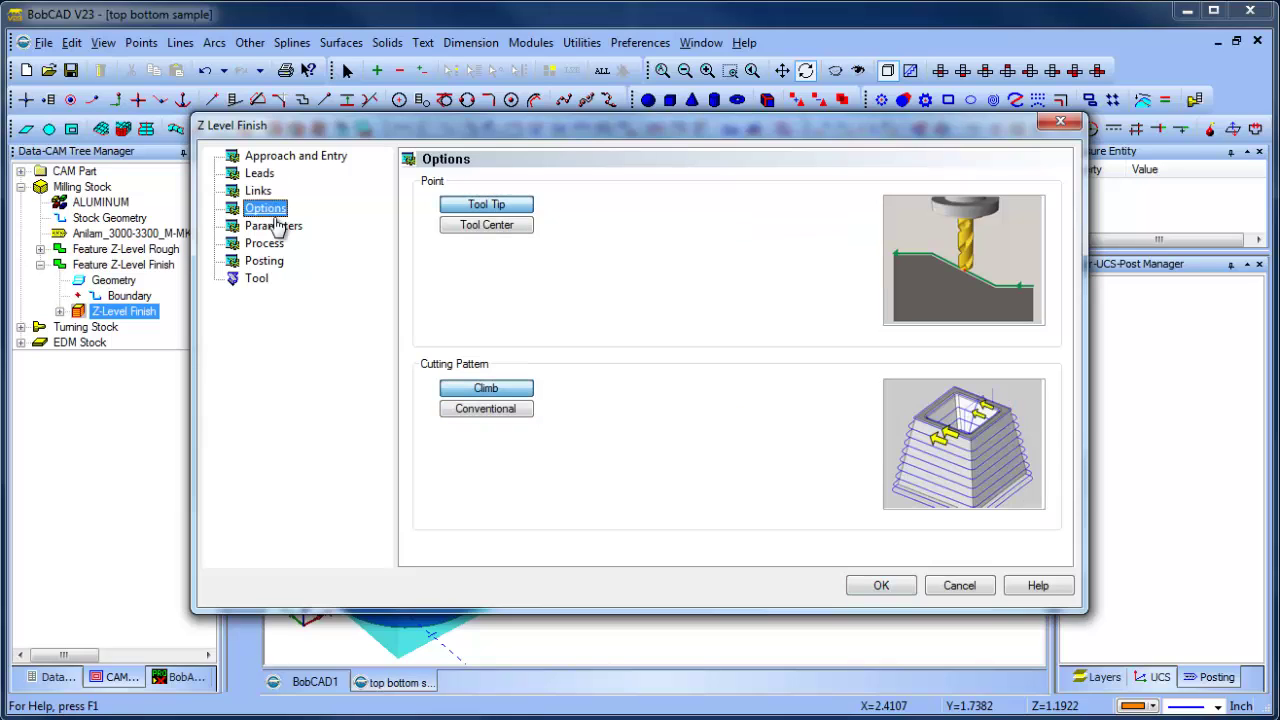
click(273, 226)
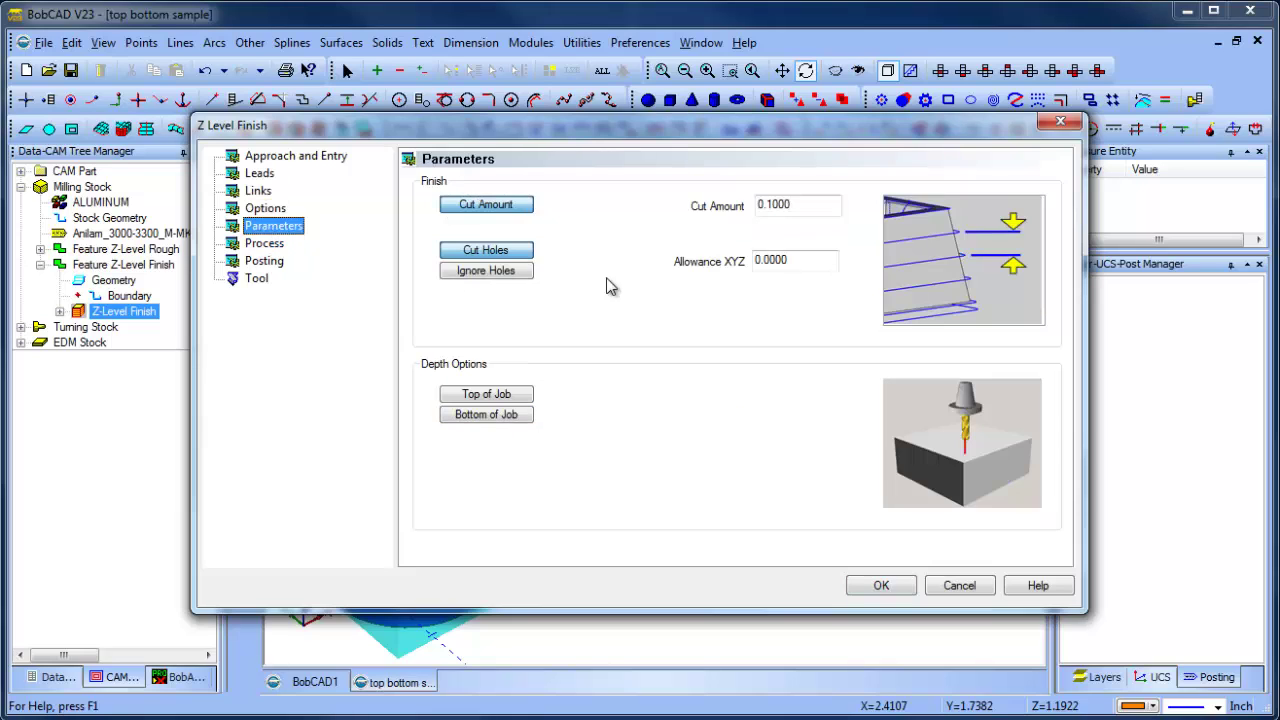
double_click(805, 211)
text(.015)
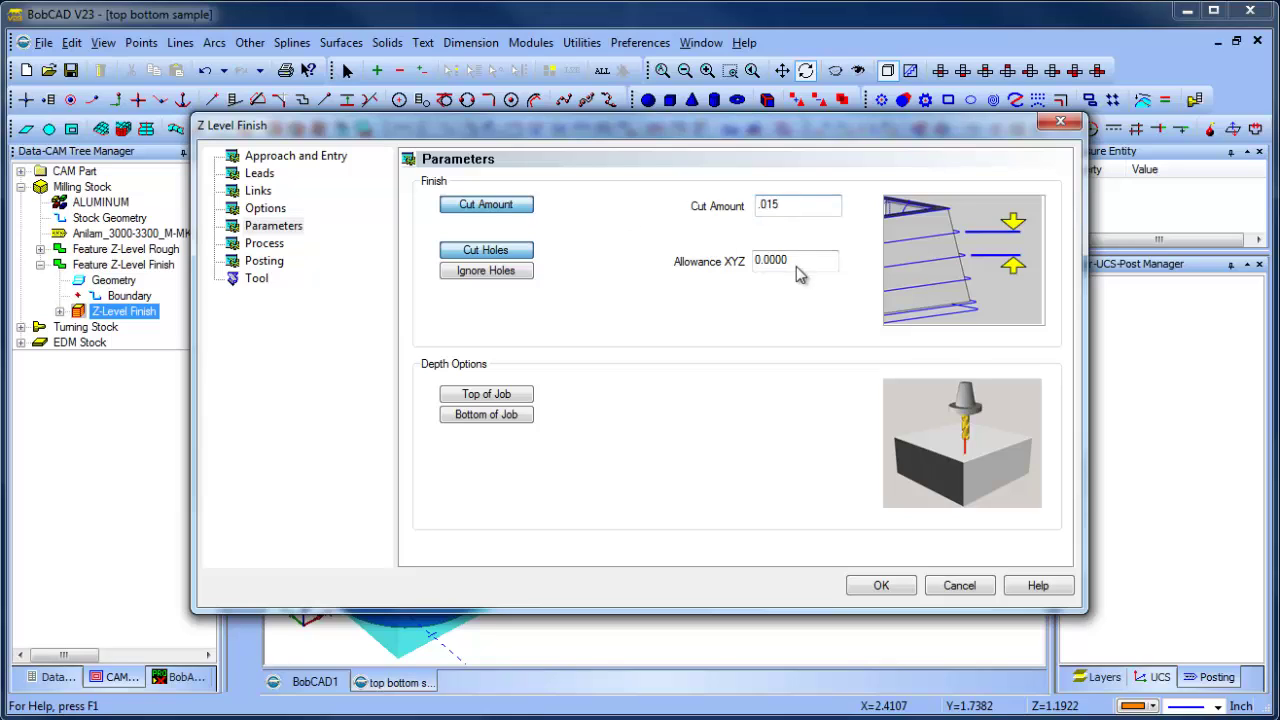
Limit the Z Level Finish toolpath output to Inner Most Only and accept the operation's settings.
click(265, 243)
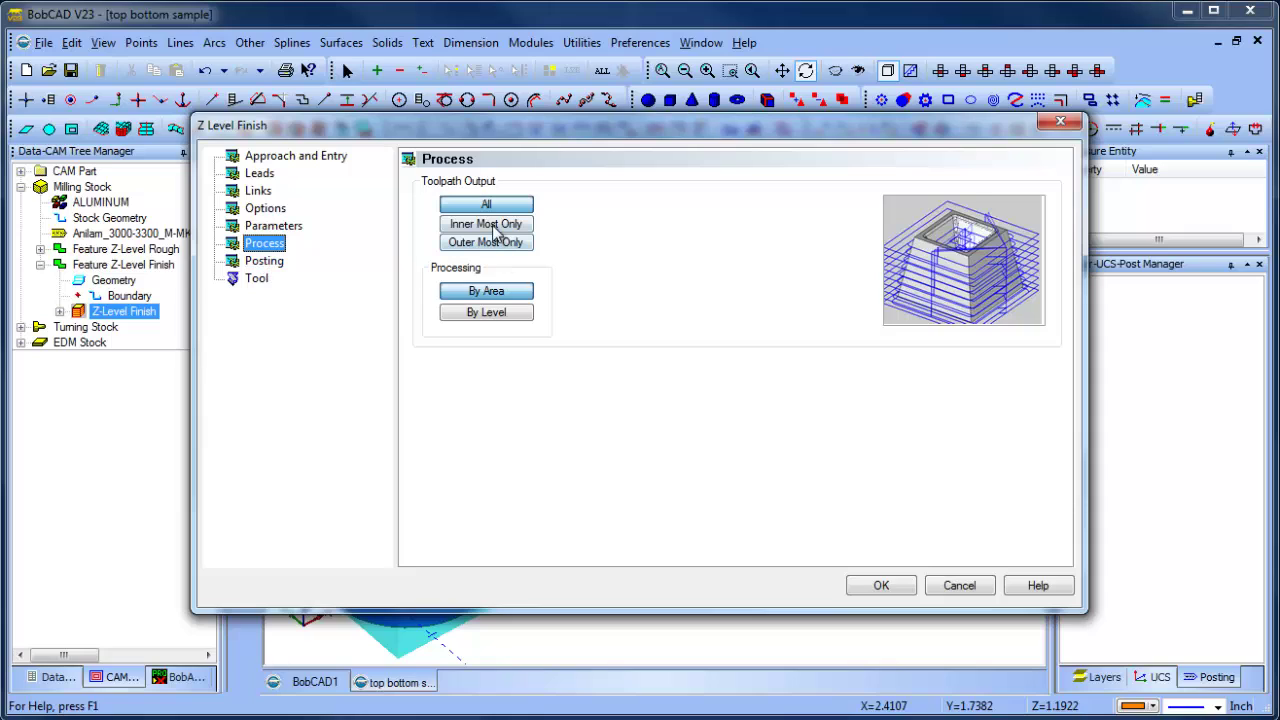
click(494, 226)
click(266, 261)
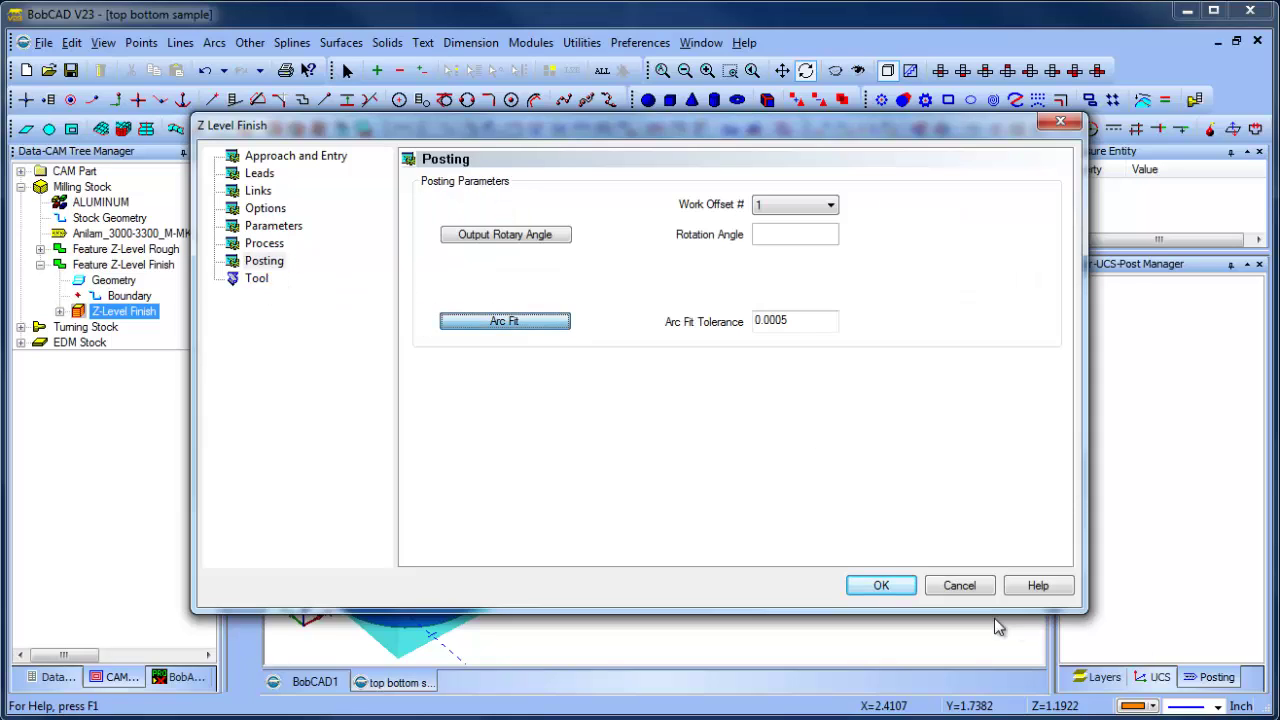
click(884, 586)
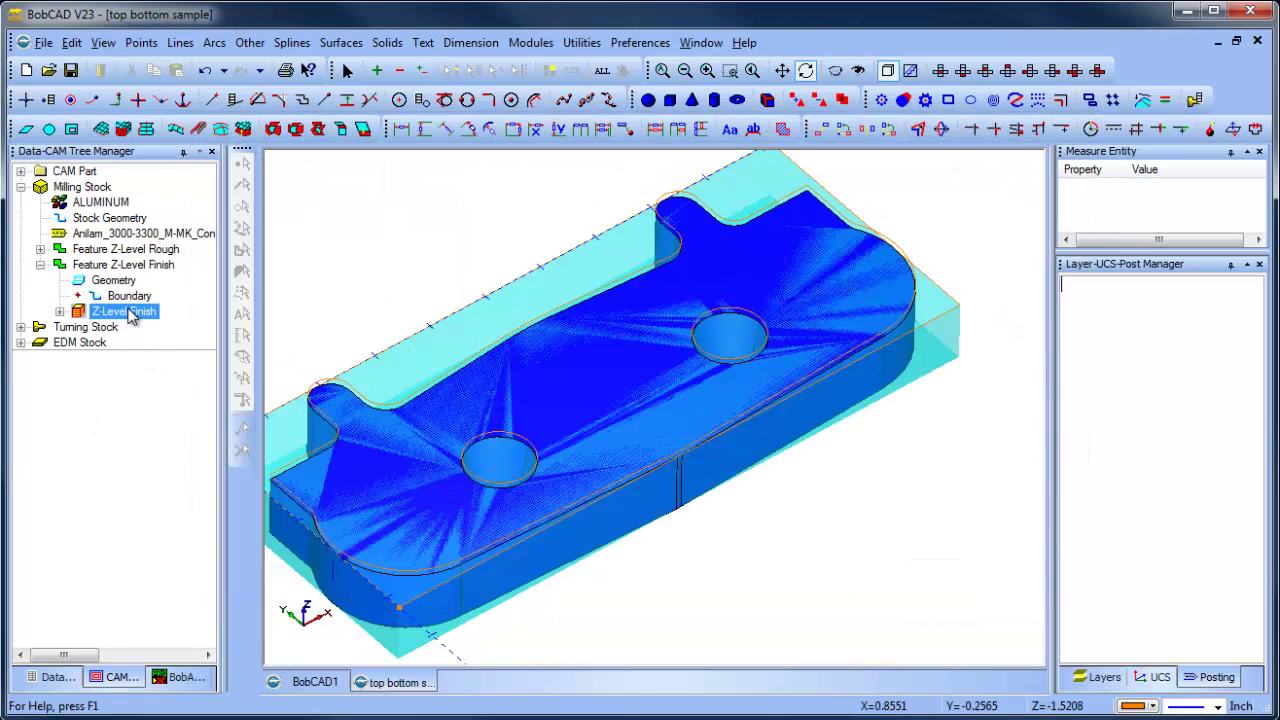
Compute the Z Level Finish toolpath and inspect the finishing passes in the two holes.
right_click(130, 316)
click(230, 343)
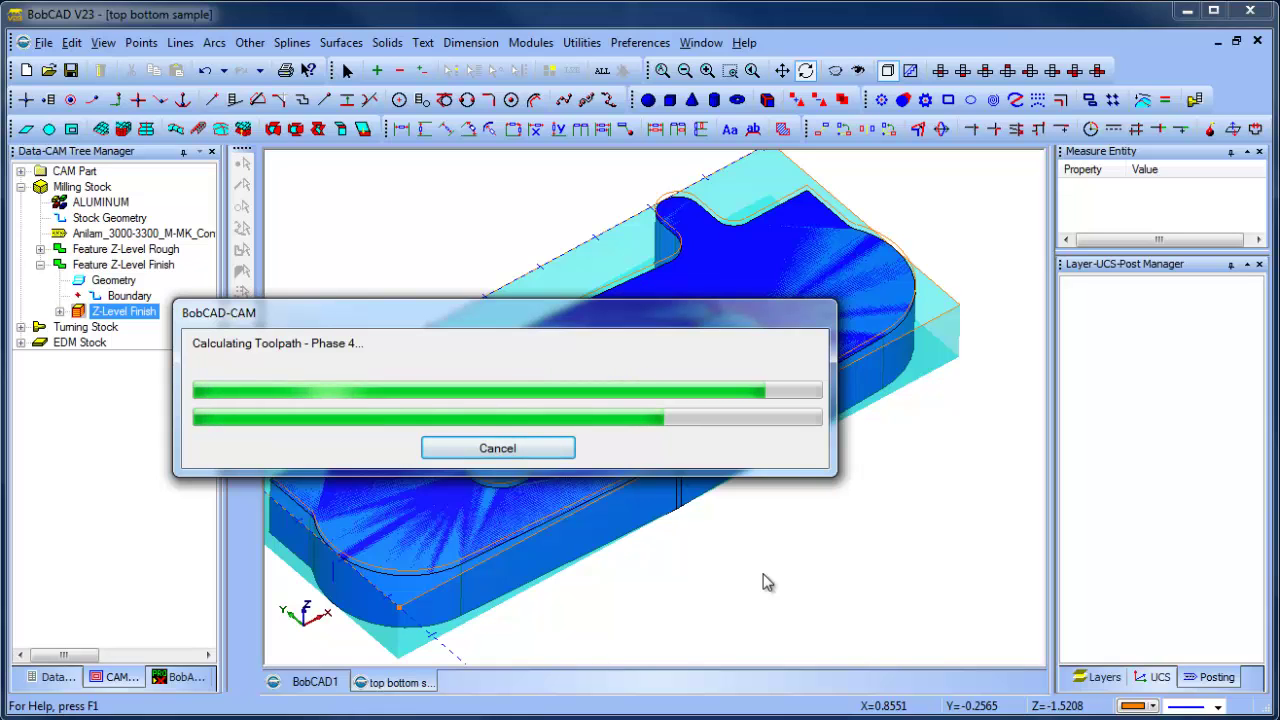
drag(716, 347, 749, 317)
scroll(814, 394, up, 4)
drag(841, 356, 806, 380)
scroll(731, 507, down, 4)
drag(731, 507, 700, 480)
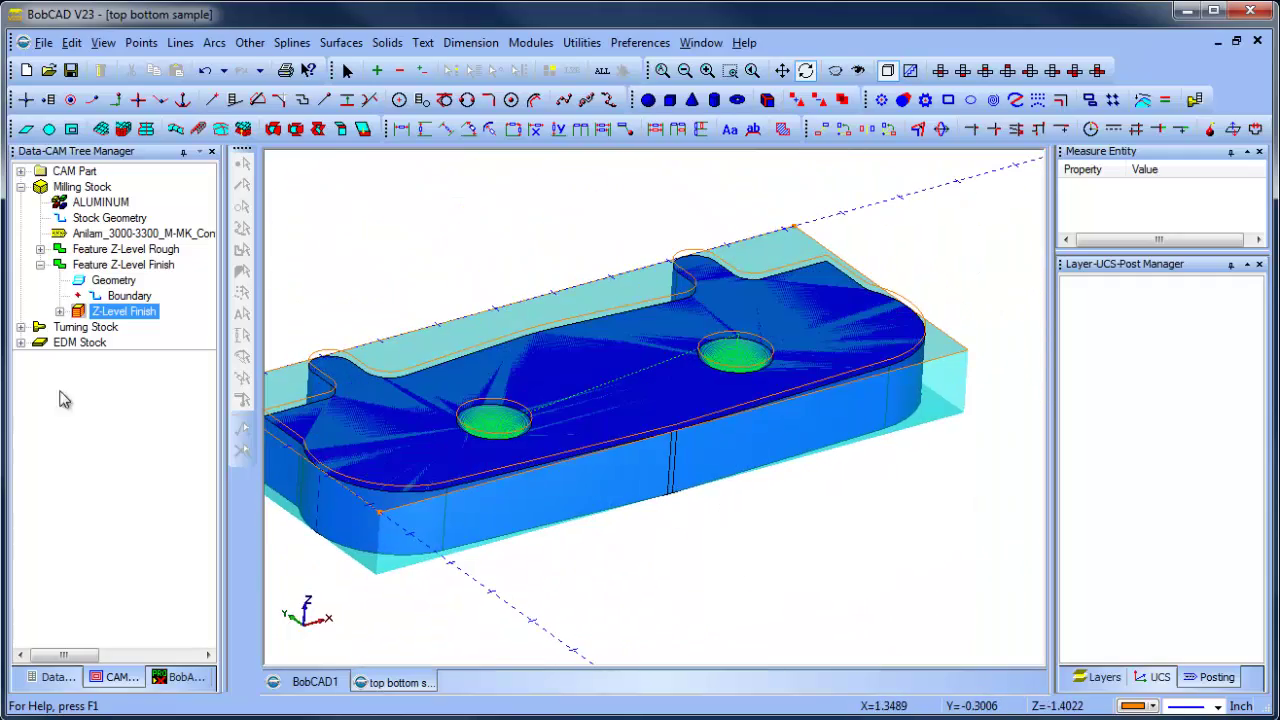
Hide the Z Level Finish toolpath and collapse its feature in the CAM tree.
right_click(130, 316)
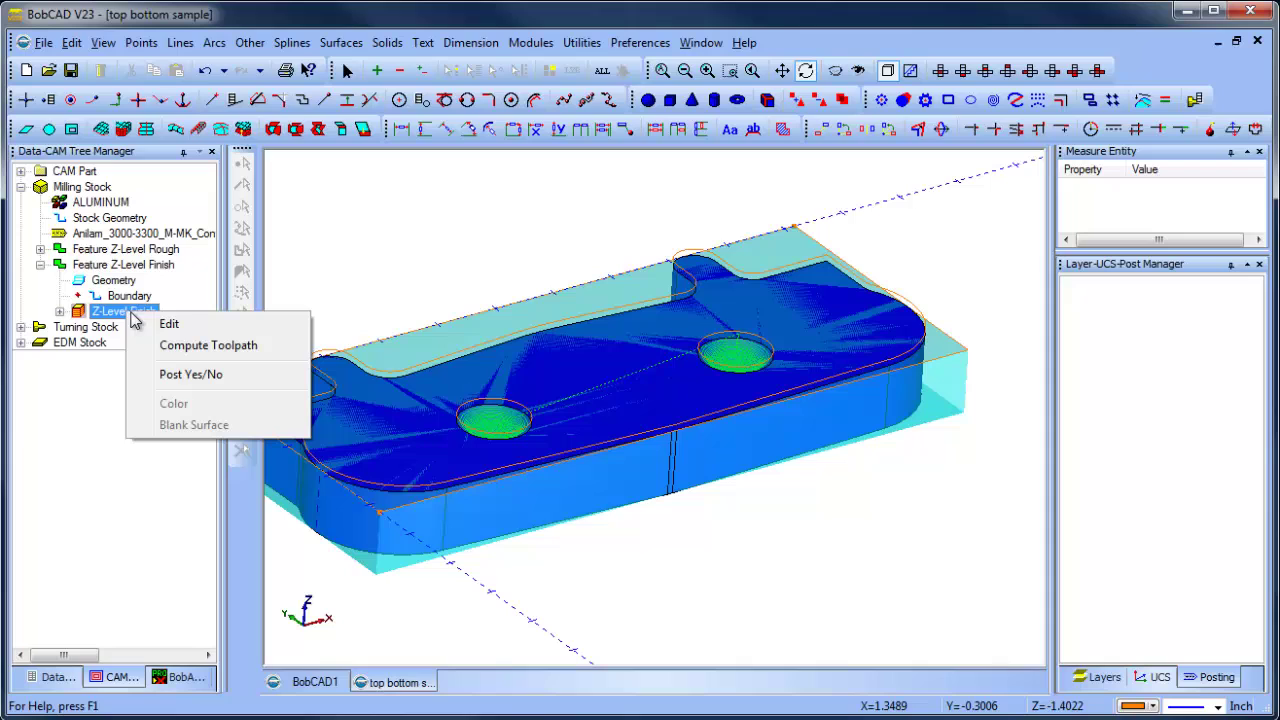
click(60, 316)
click(59, 311)
click(138, 327)
right_click(160, 329)
click(195, 361)
click(40, 264)
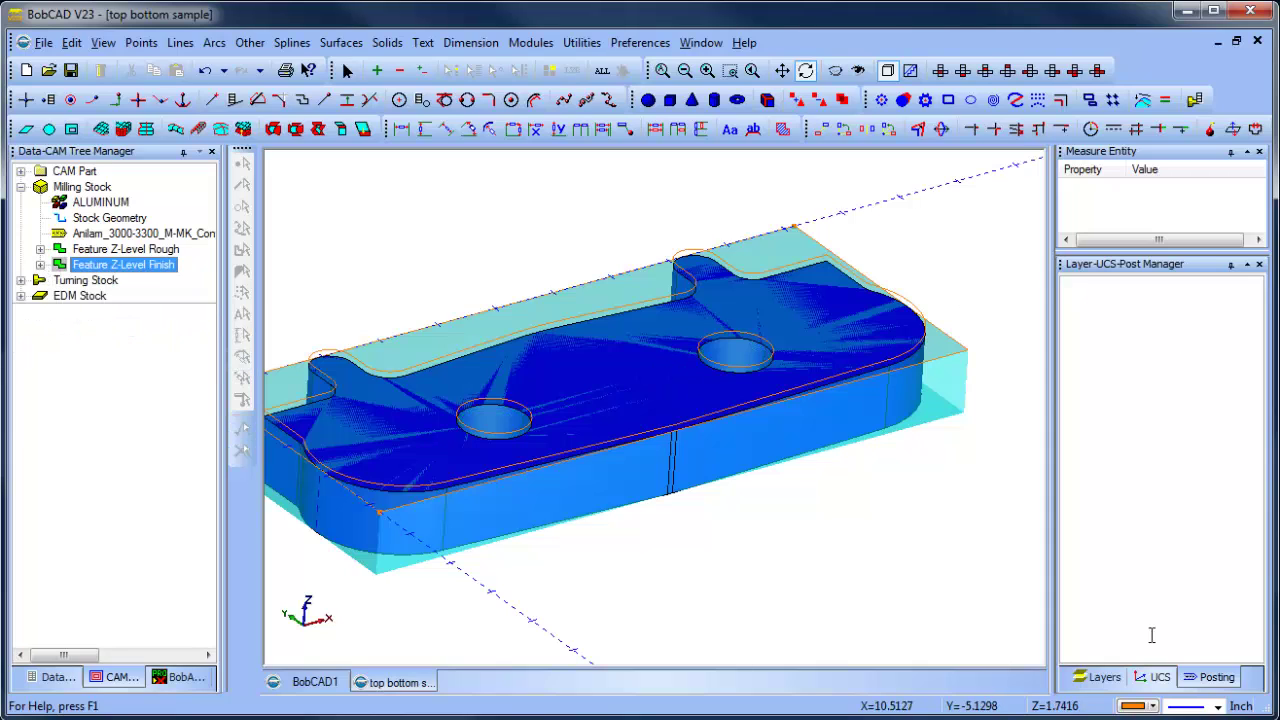
Add a new layer 004 and make it the active layer.
click(1102, 678)
right_click(1158, 356)
click(1195, 358)
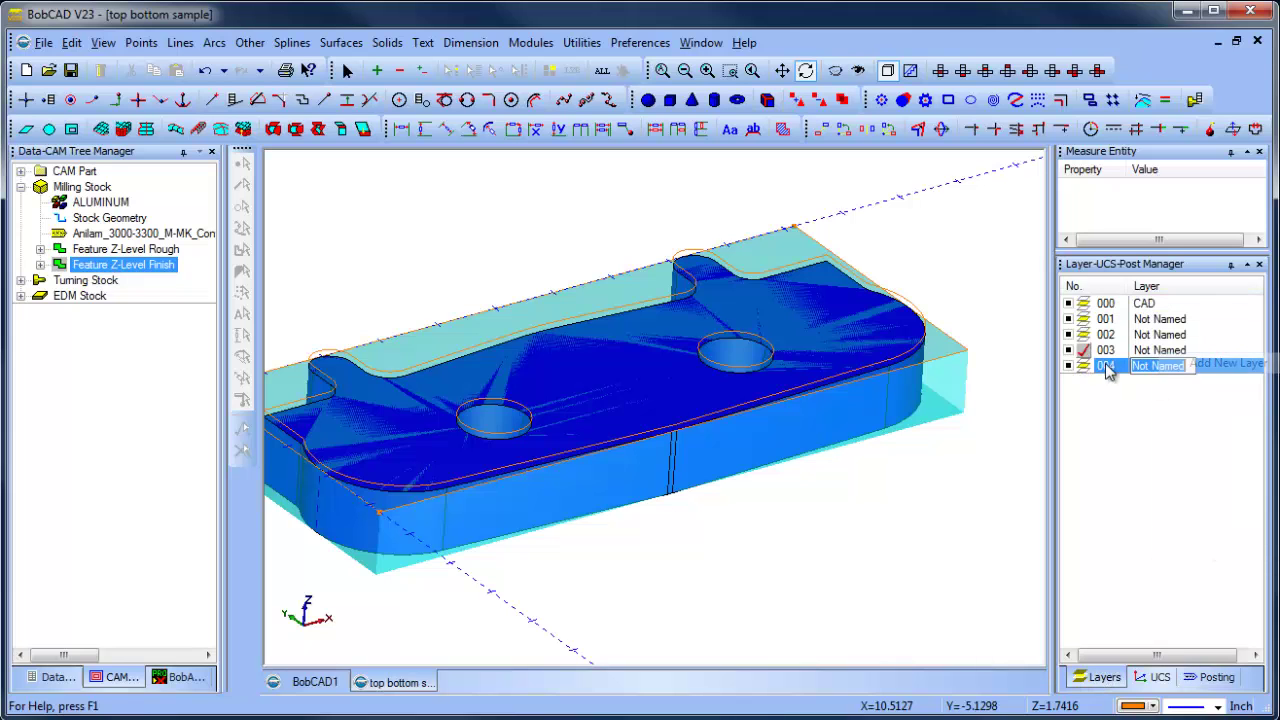
Extract the circular edges from the bottom of the two holes onto the active layer.
drag(718, 372, 683, 429)
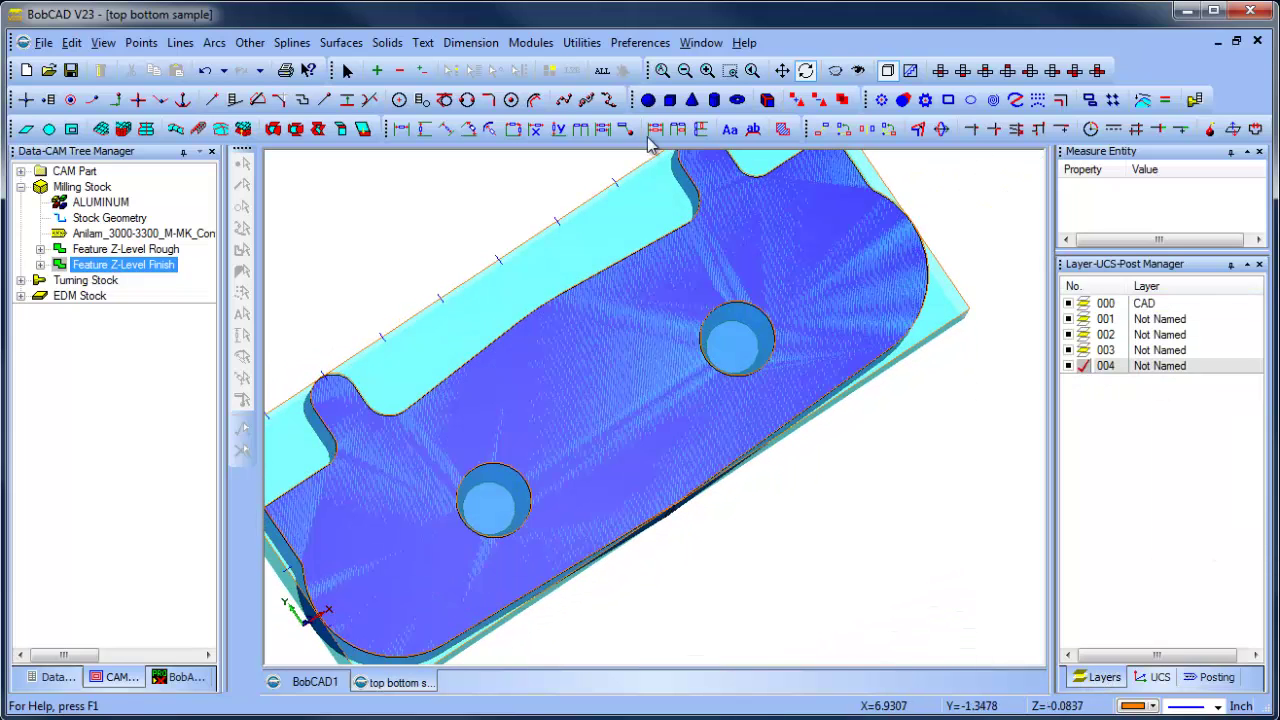
click(581, 42)
mouse_move(689, 208)
click(795, 207)
click(519, 472)
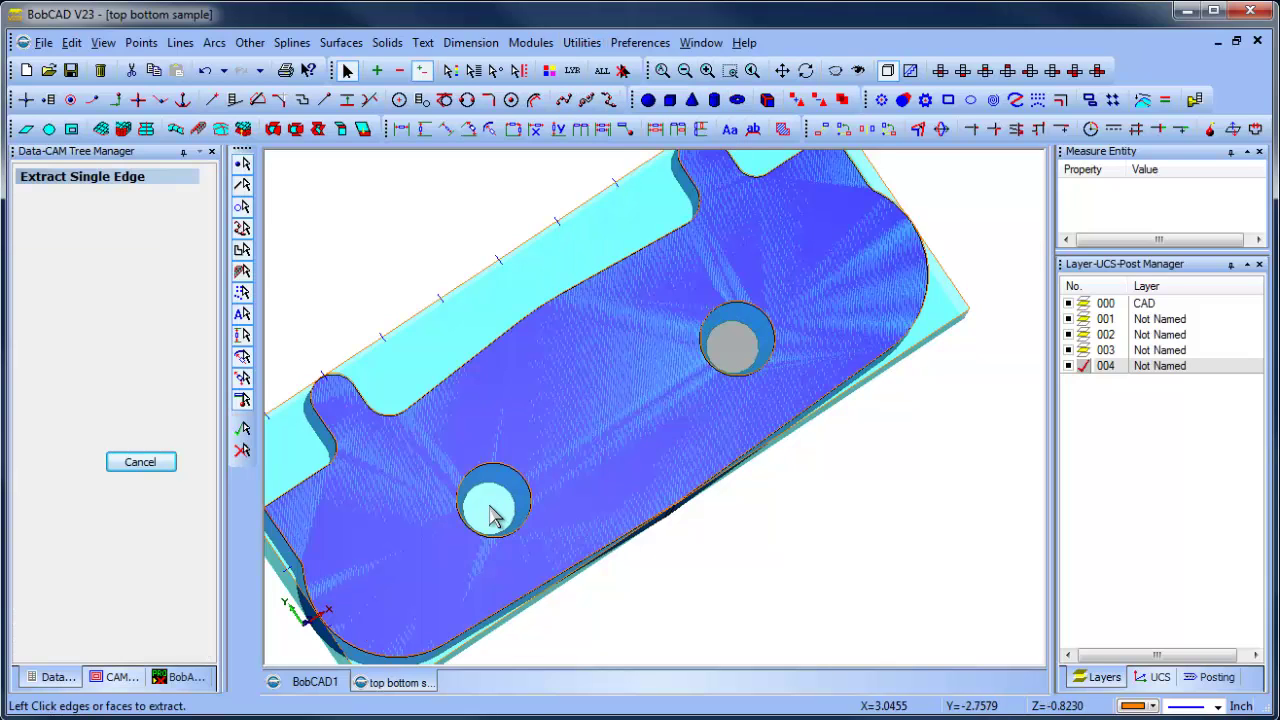
right_click(428, 205)
click(491, 216)
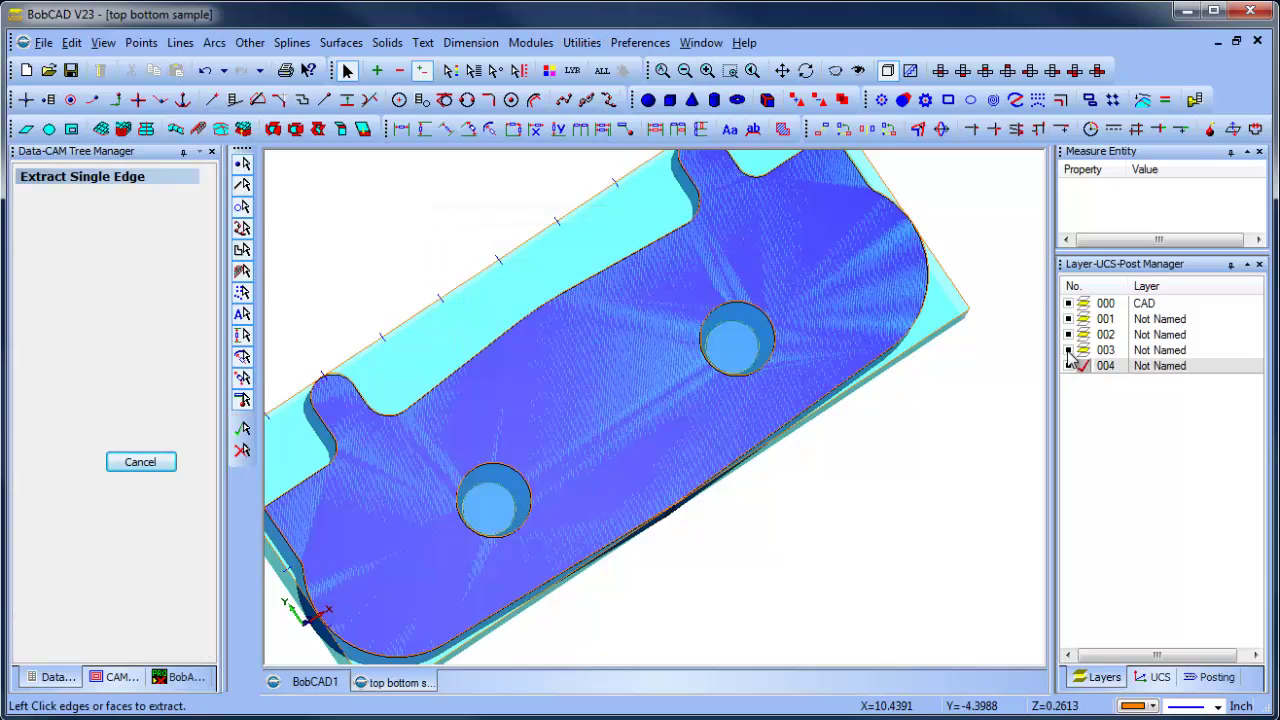
Hide layers 000 to 003 so that only the extracted circles on layer 004 are displayed with the stock.
click(1068, 350)
click(1068, 334)
click(1068, 319)
click(1068, 303)
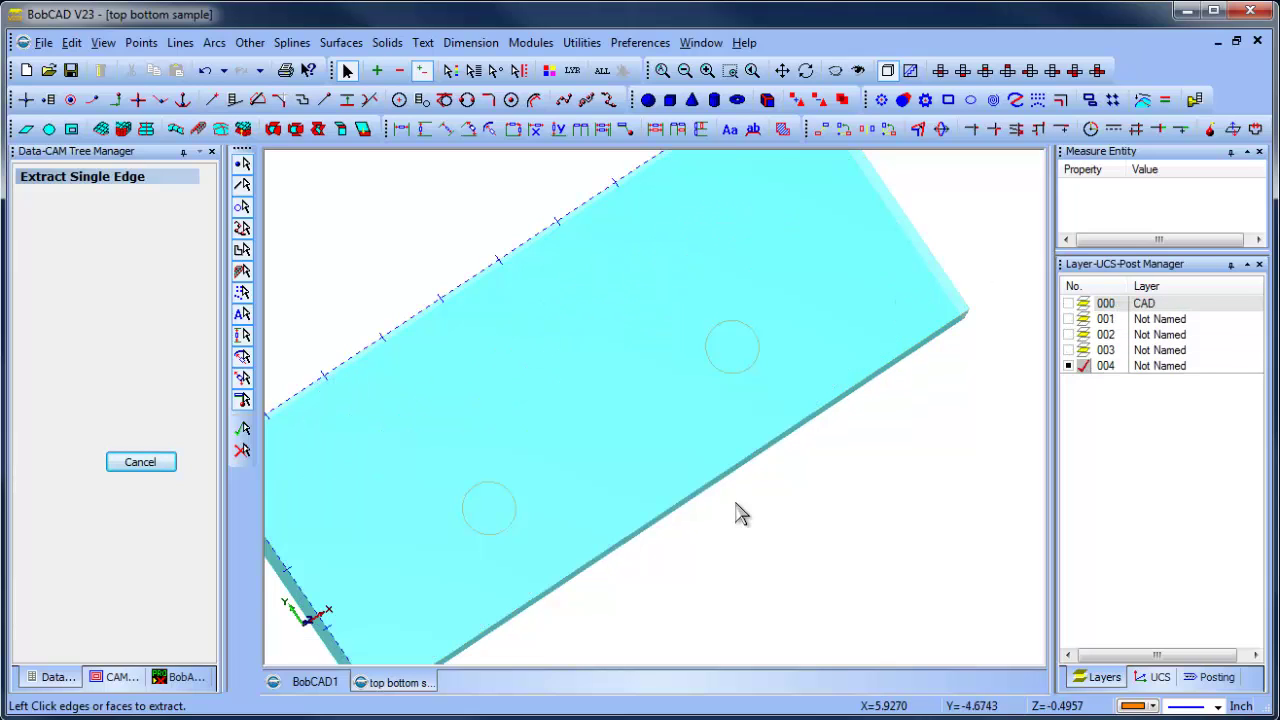
scroll(745, 520, down, 3)
click(806, 70)
drag(809, 451, 757, 368)
key(Escape)
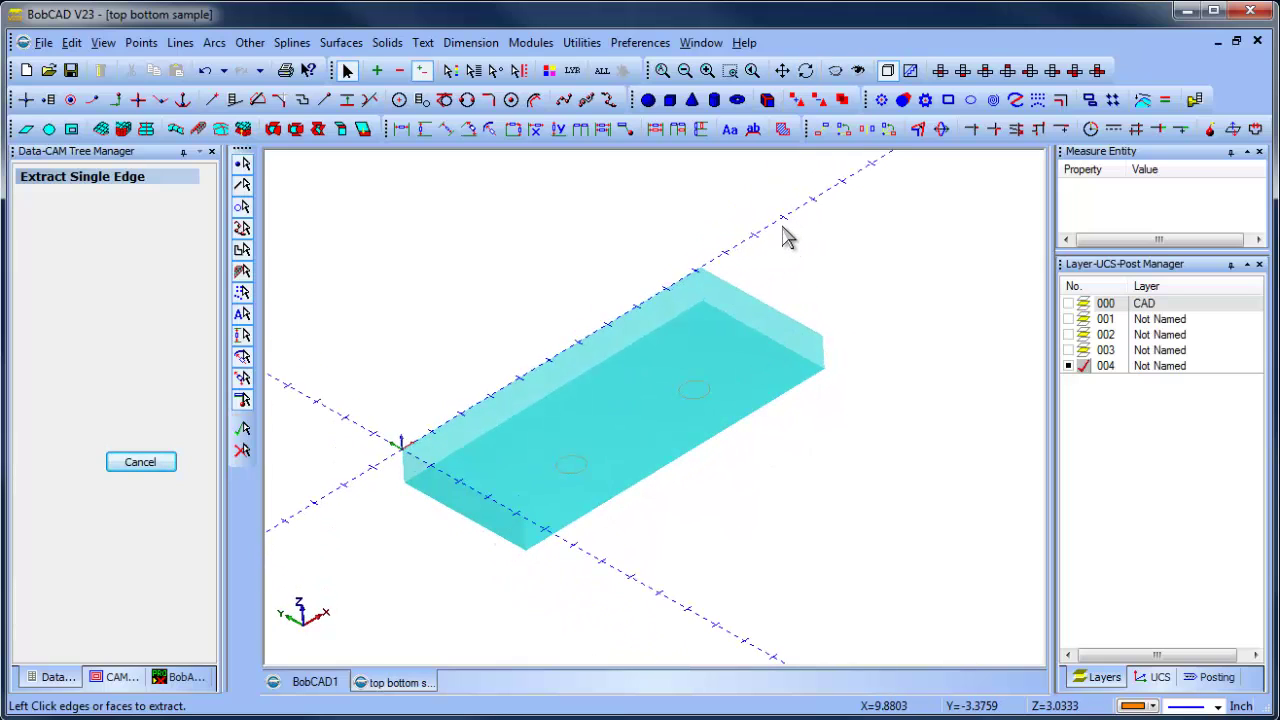
Measure the extracted circle farther from the origin and enlarge the measurement list to read its Z center.
right_click(827, 252)
mouse_move(925, 455)
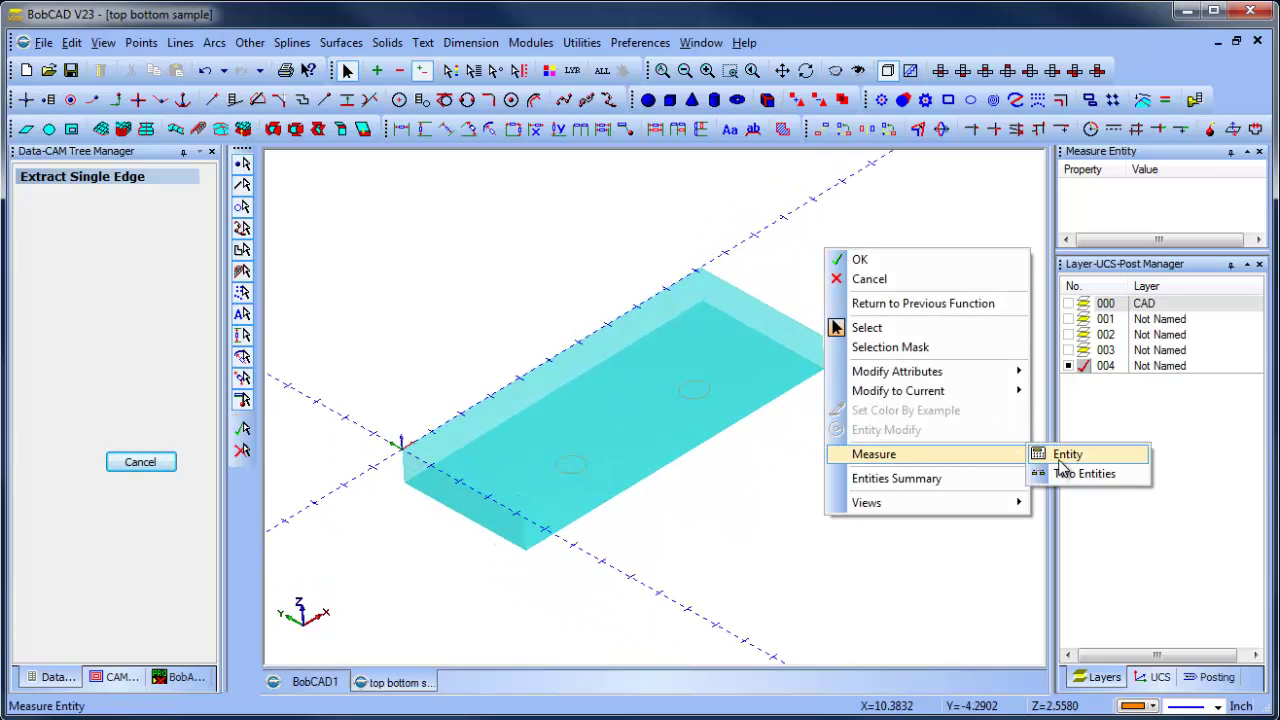
click(1062, 456)
click(697, 398)
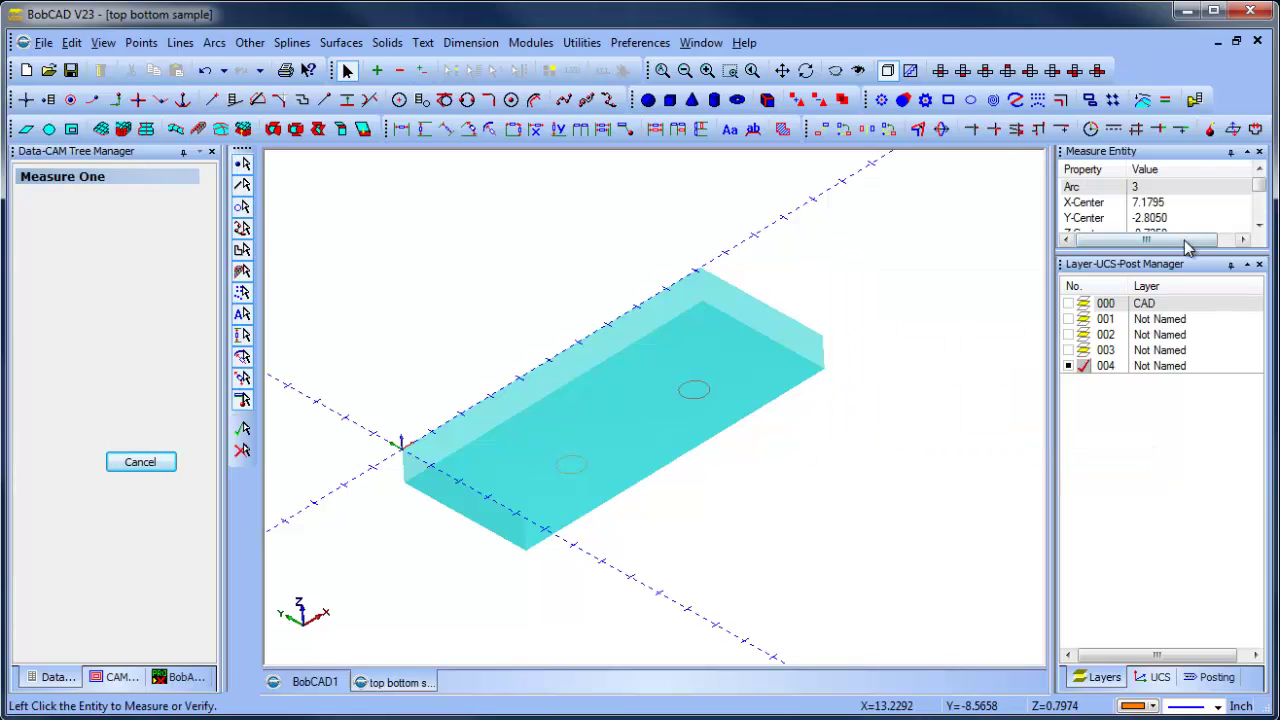
drag(1186, 253, 1180, 373)
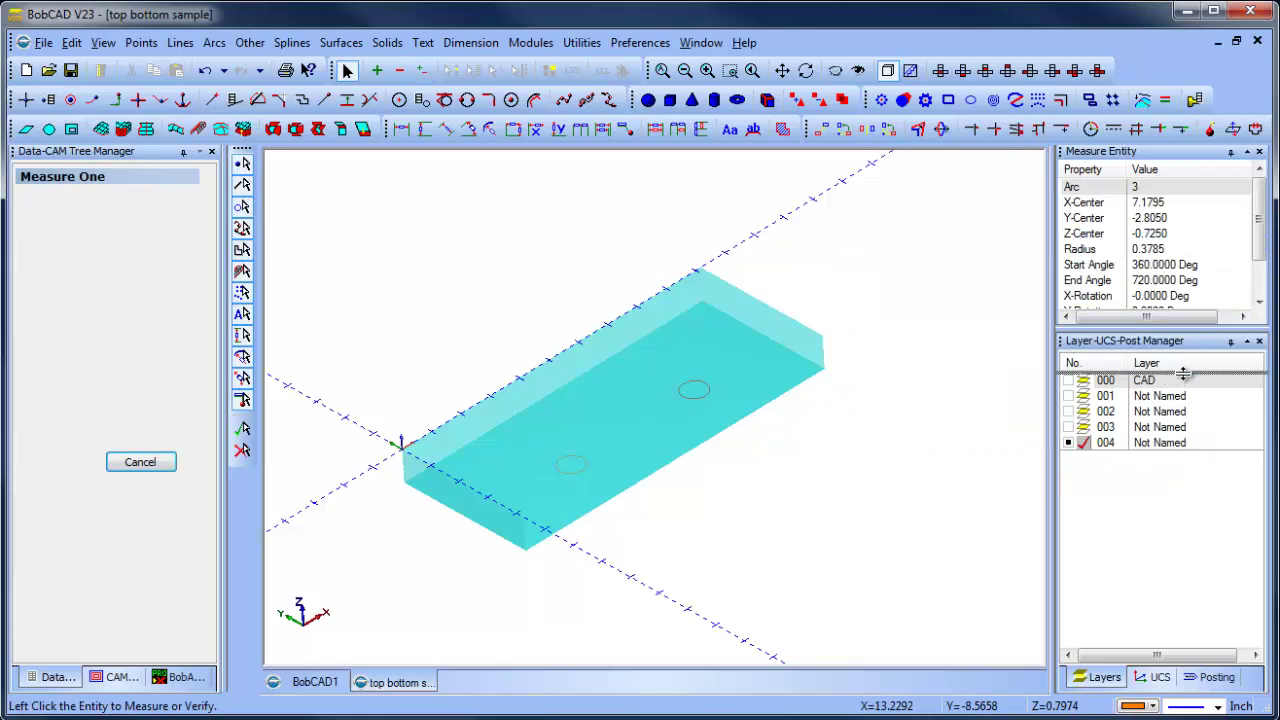
Insert a 2-axis Pocketing feature after the Z Level Finish feature in the CAM tree.
click(100, 683)
click(112, 265)
right_click(113, 268)
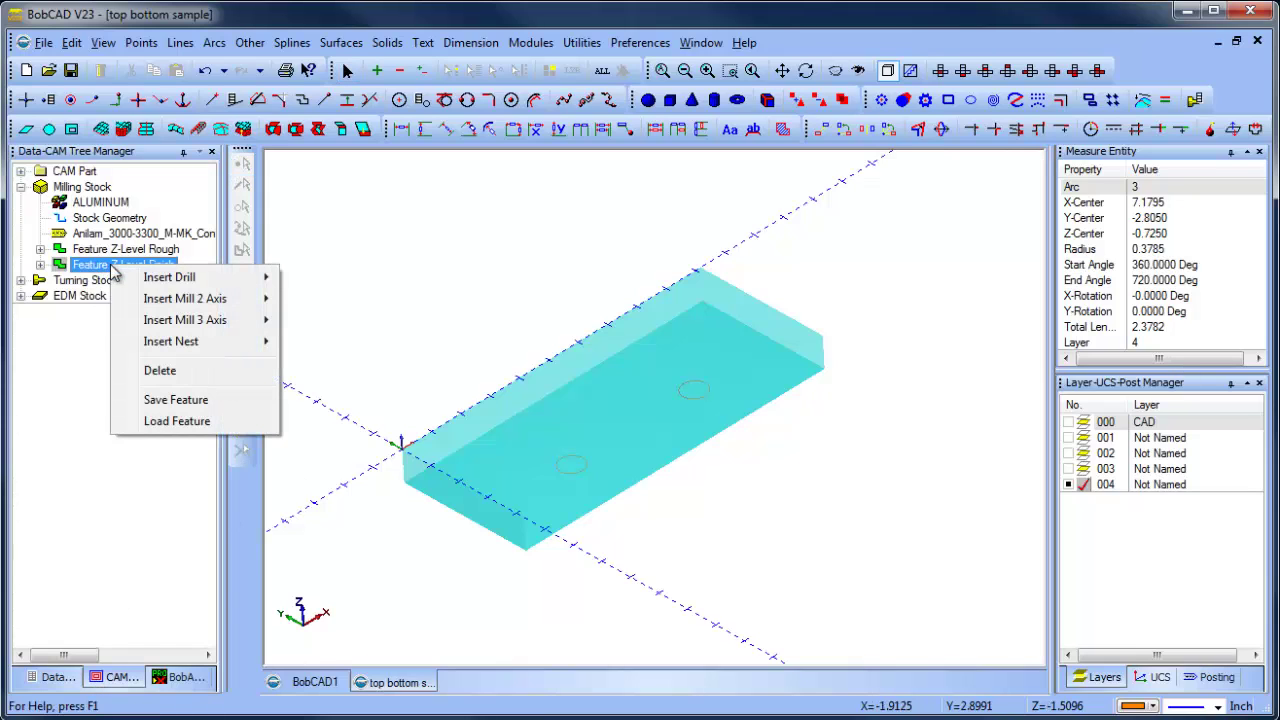
mouse_move(243, 309)
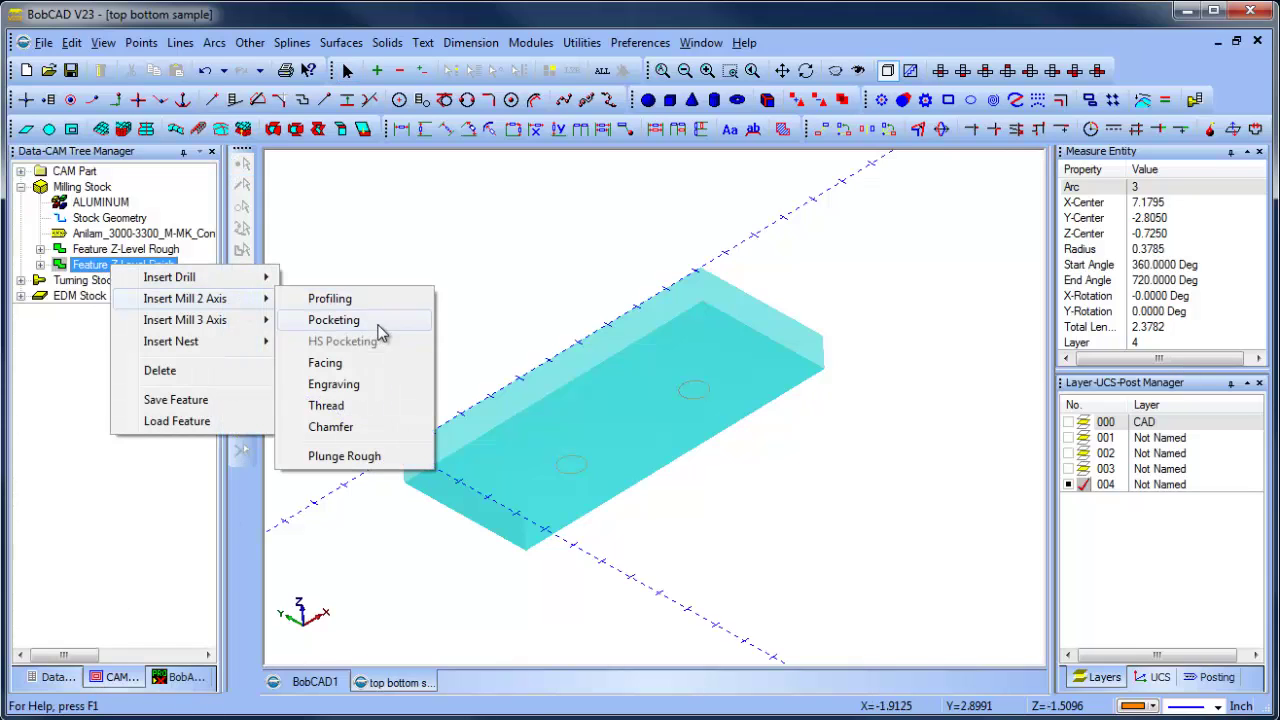
click(333, 320)
Assign the two extracted hole circles as the geometry of the pocket feature.
right_click(138, 316)
click(185, 330)
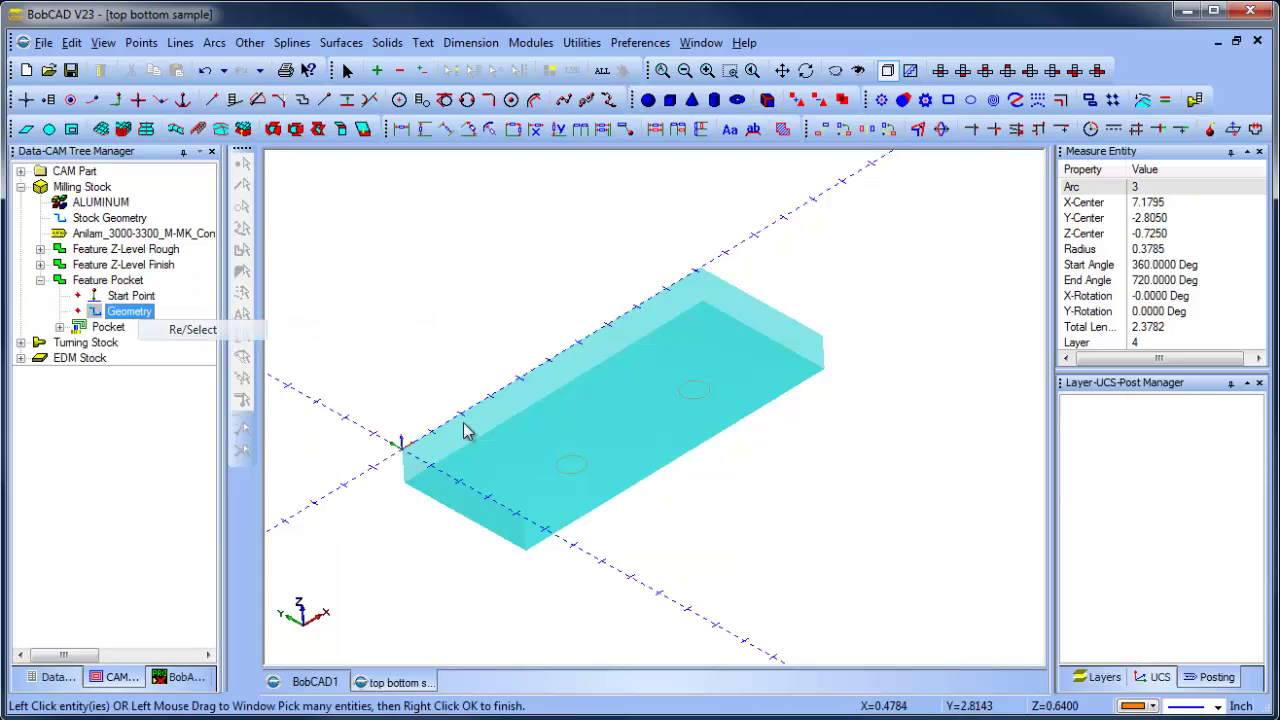
click(588, 476)
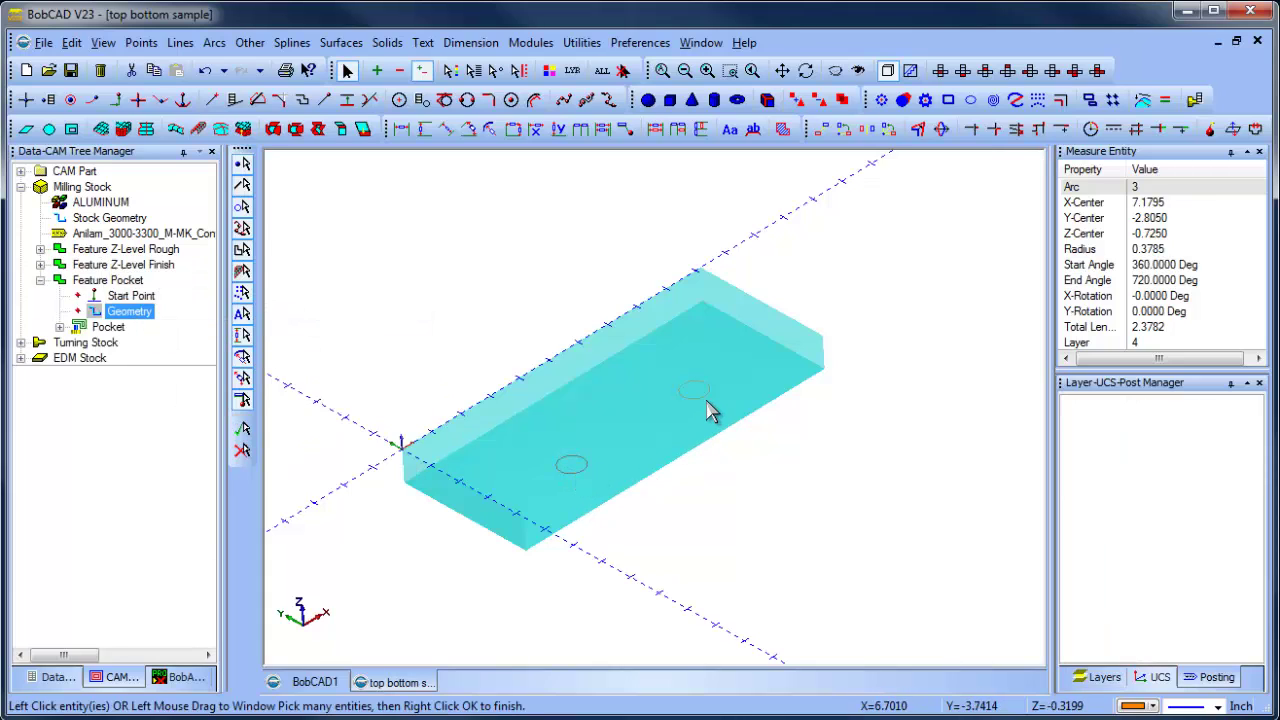
click(702, 396)
right_click(837, 472)
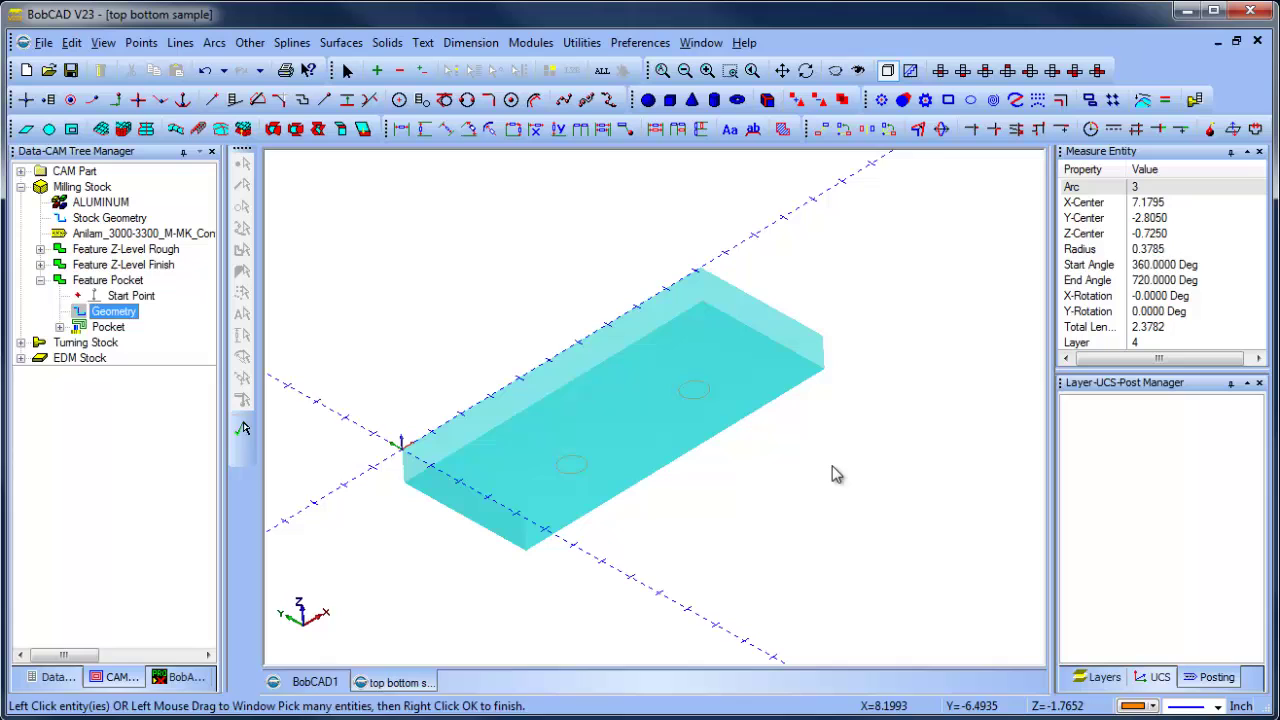
Set the pocket's rough tool diameter to 0.375 and enter a diameter for its finish tool.
right_click(125, 328)
click(177, 345)
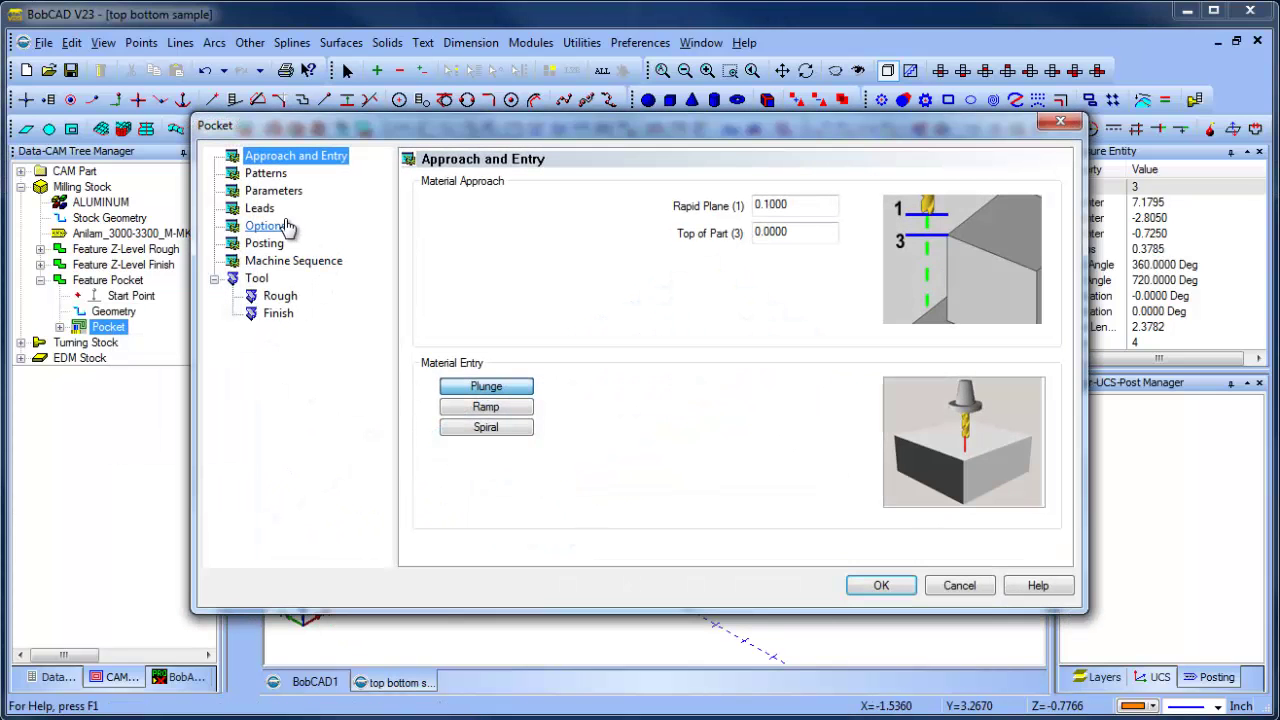
click(281, 297)
click(551, 272)
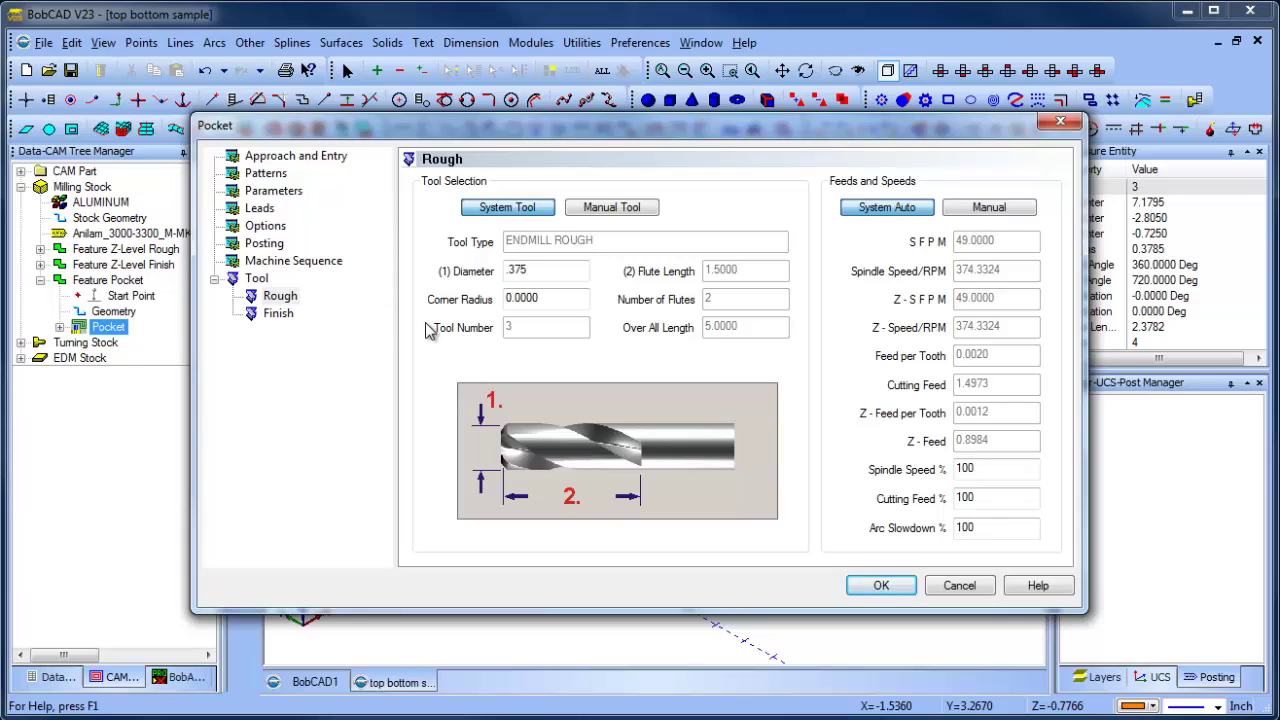
click(279, 314)
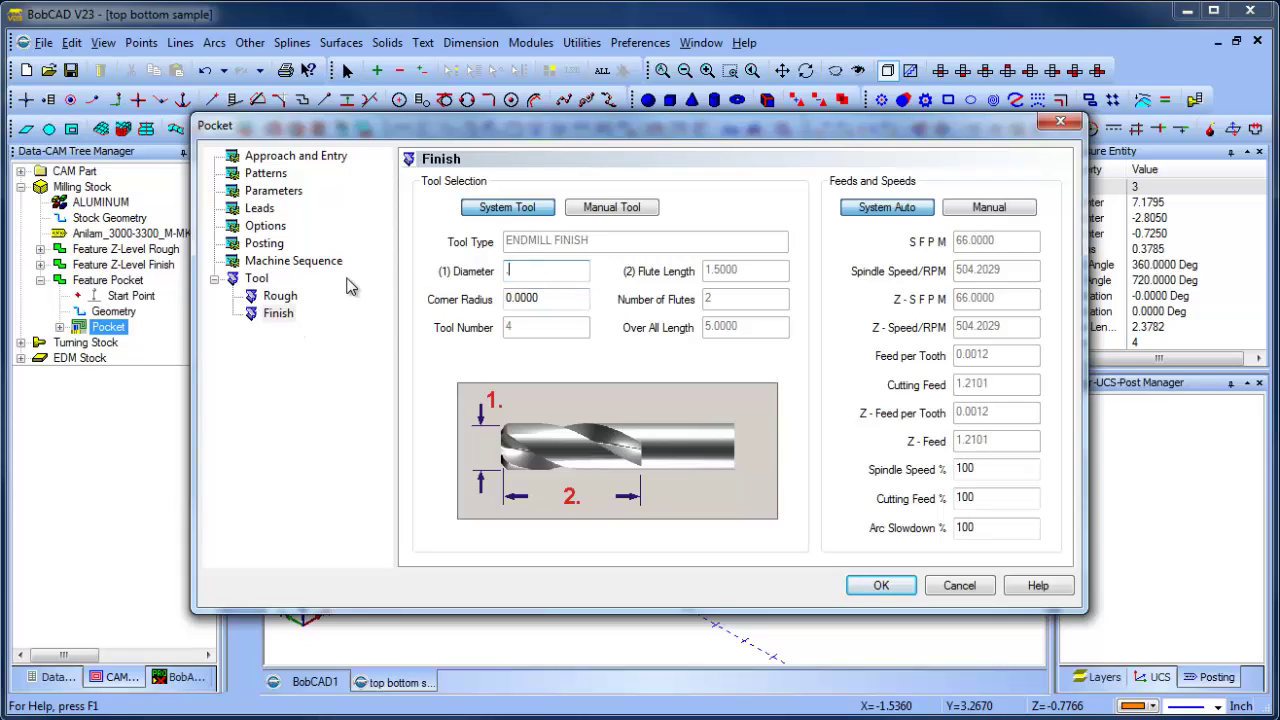
Set the pocket to the Offset Pocket Out pattern, with a total depth of 0.7250 and a side allowance of 0.015.
click(268, 174)
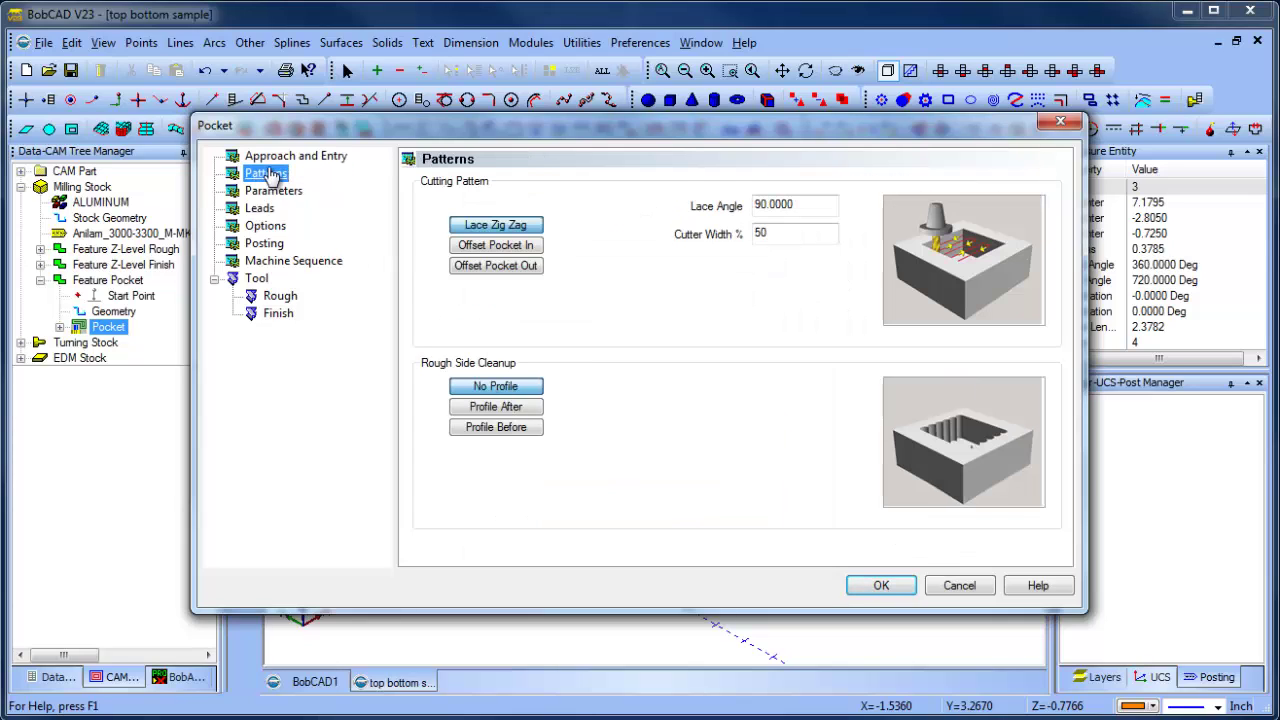
click(501, 267)
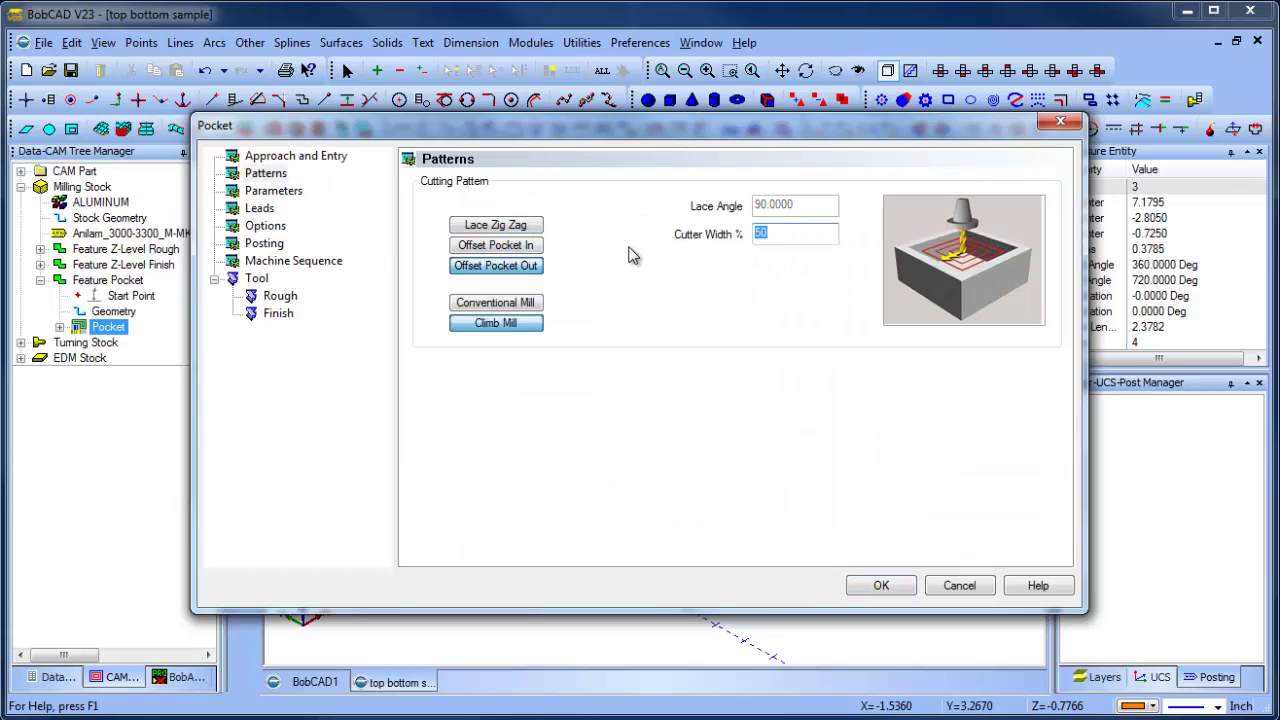
click(272, 190)
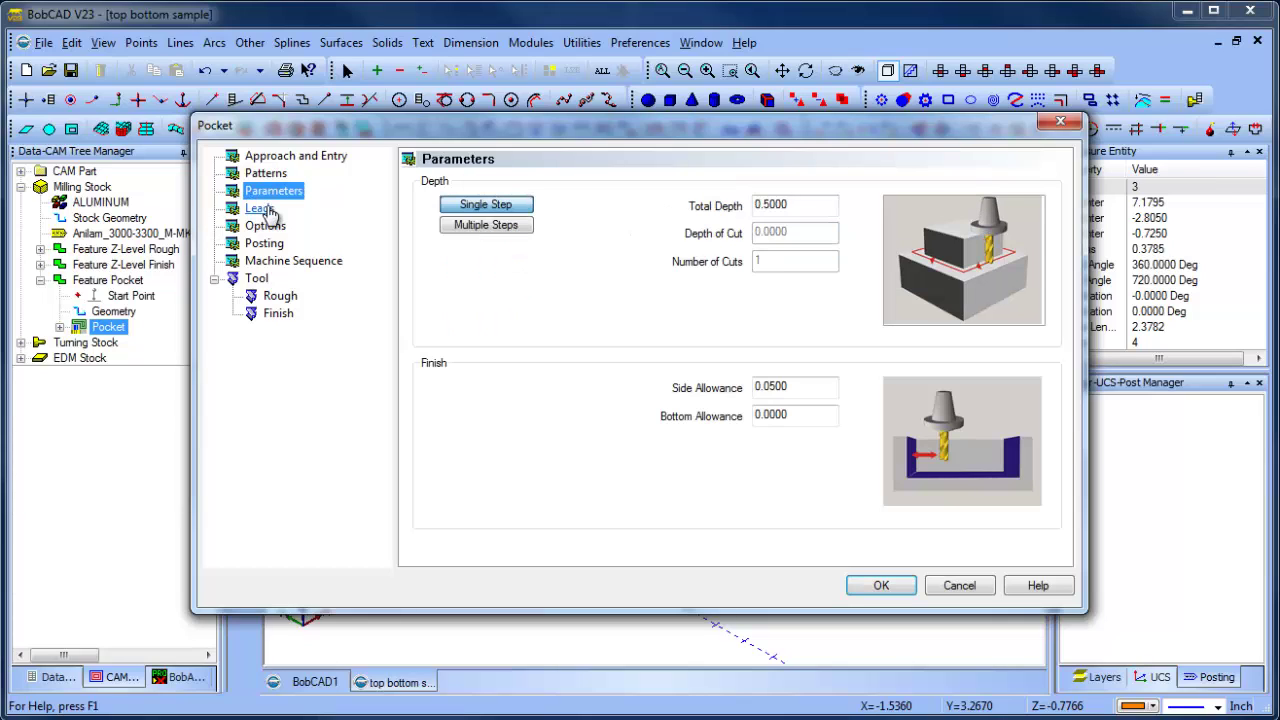
double_click(792, 204)
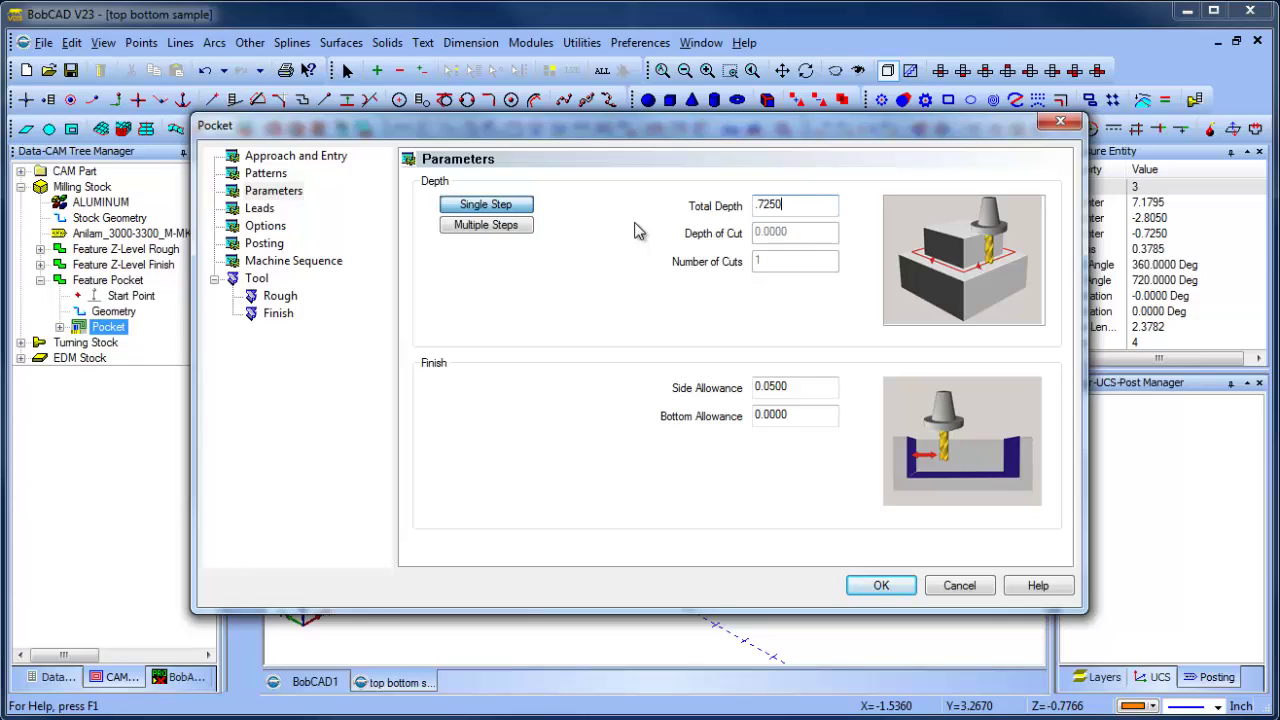
double_click(820, 389)
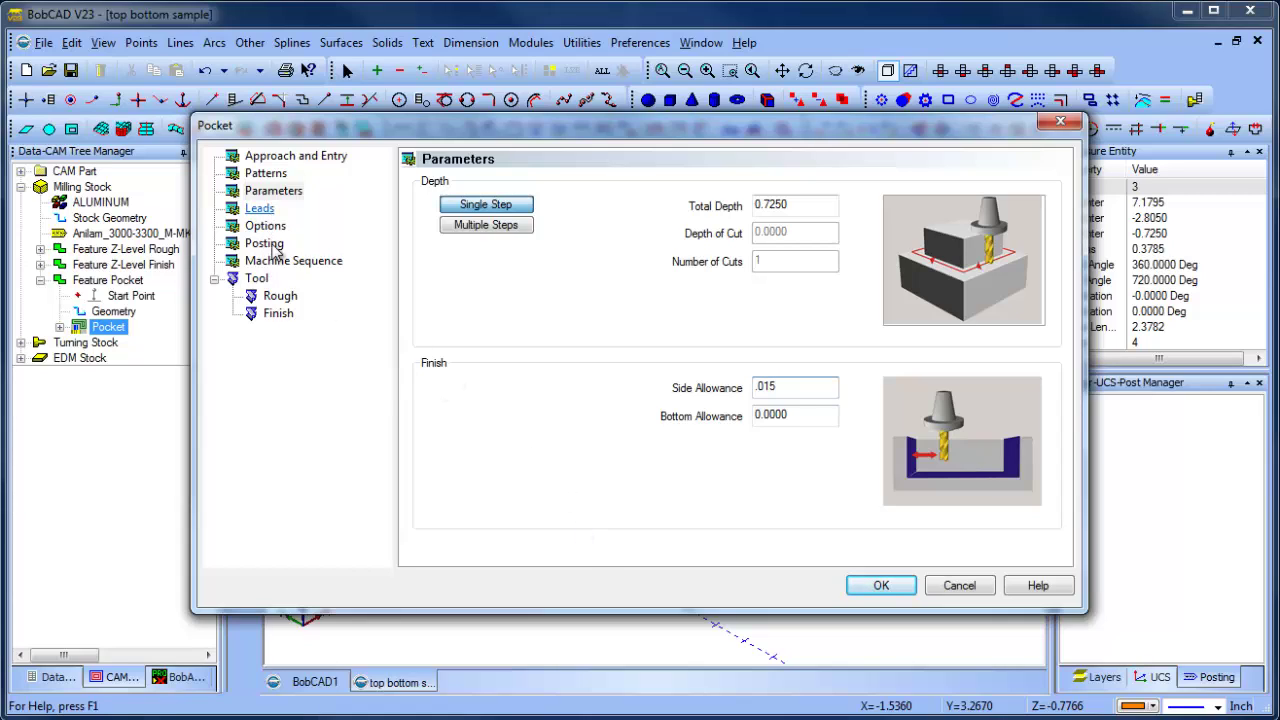
Review the pocket's leads, options, posting and machine sequence settings, accept them and compute the pocket toolpath.
click(262, 208)
click(266, 228)
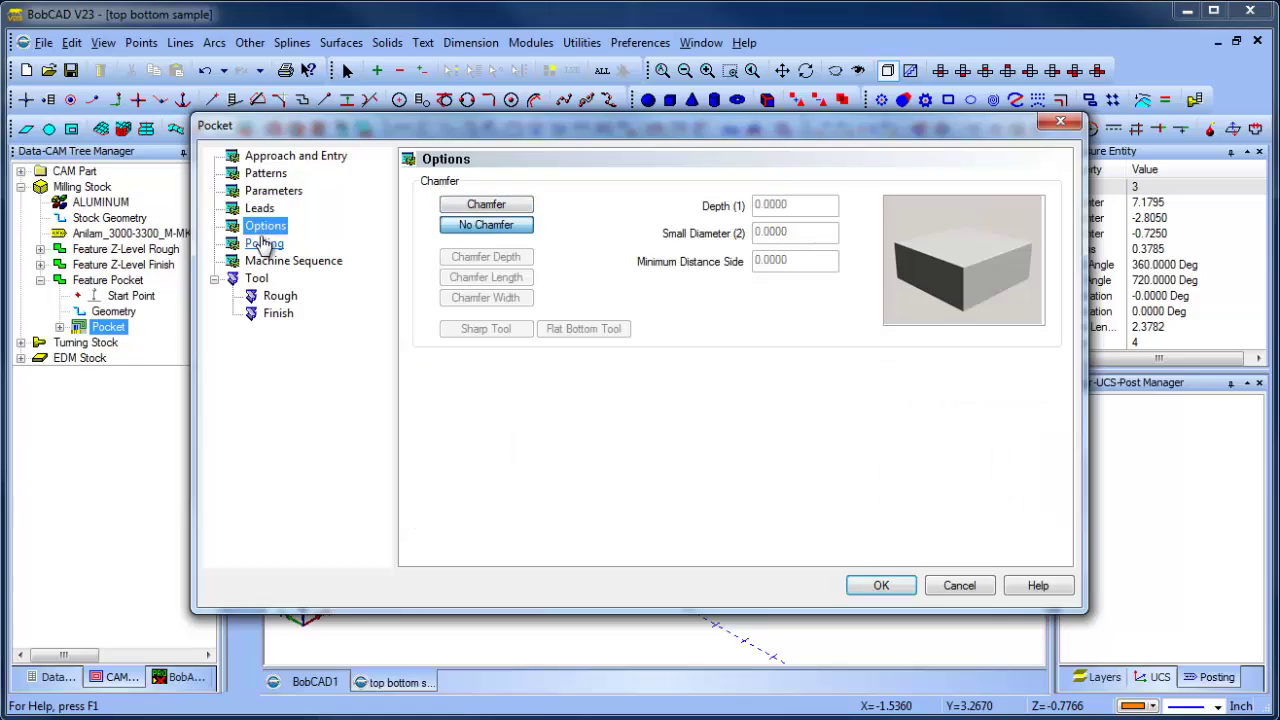
click(264, 243)
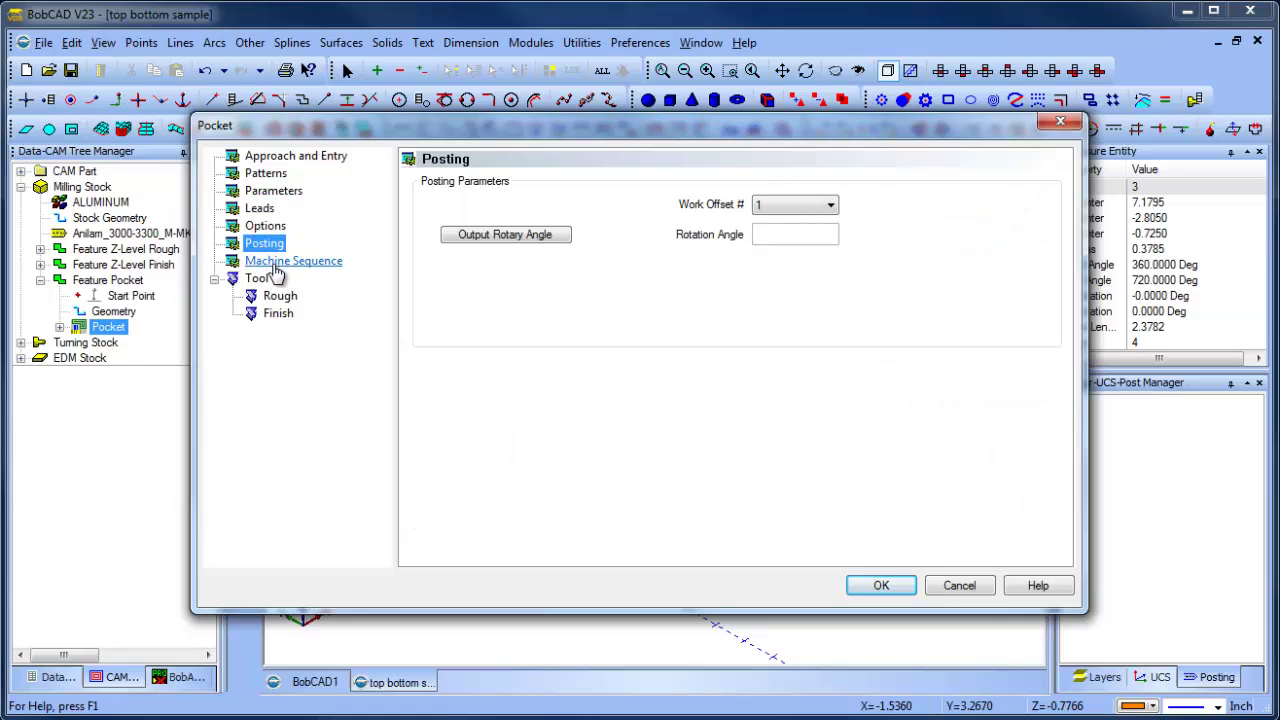
click(277, 263)
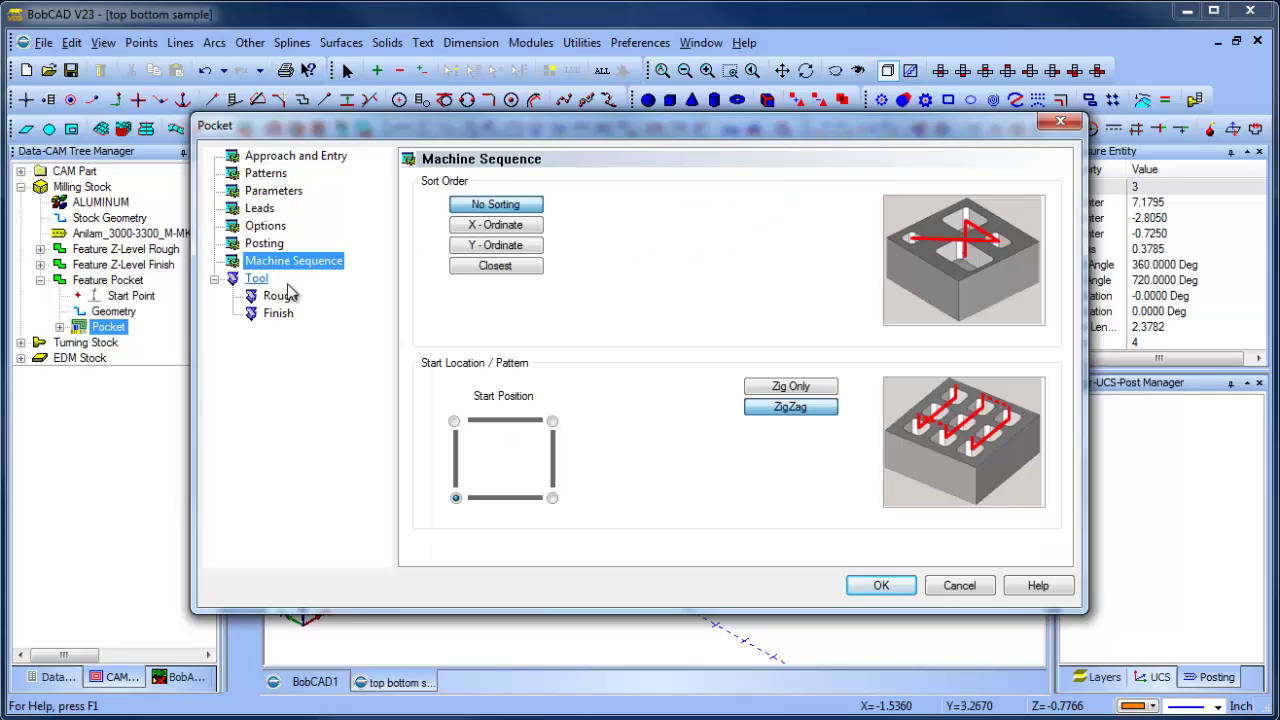
click(881, 586)
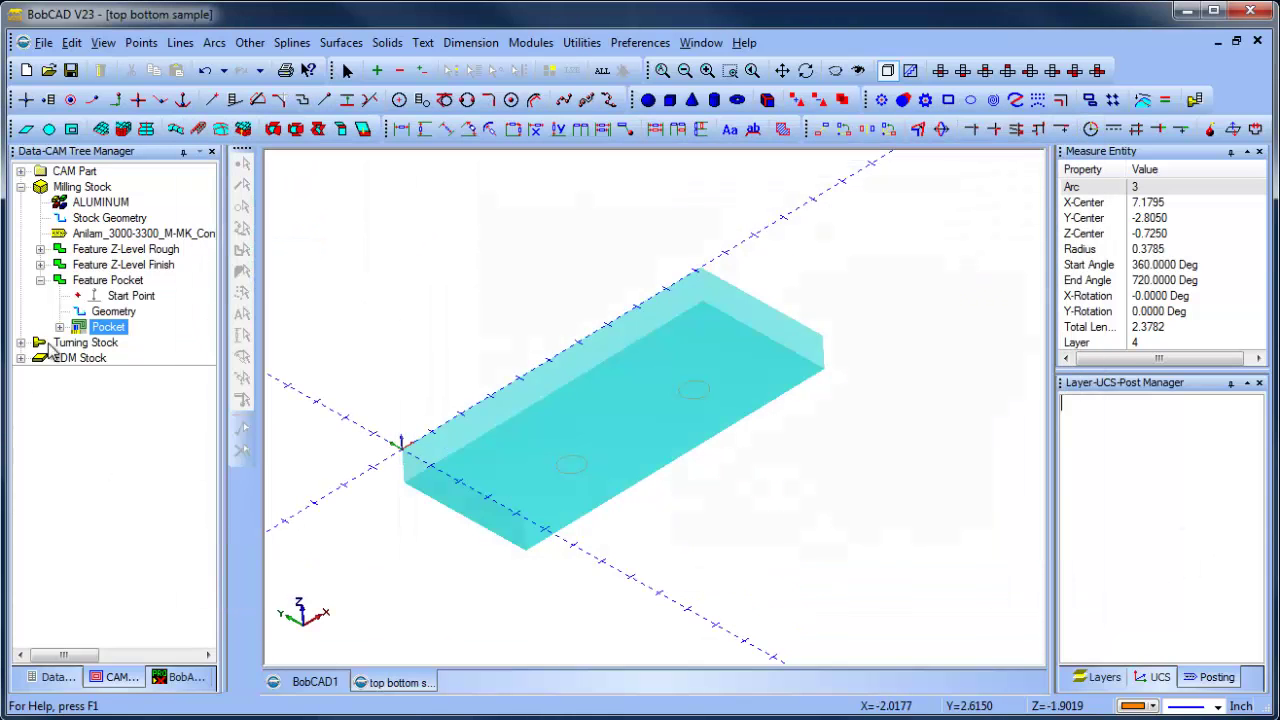
right_click(110, 332)
click(194, 358)
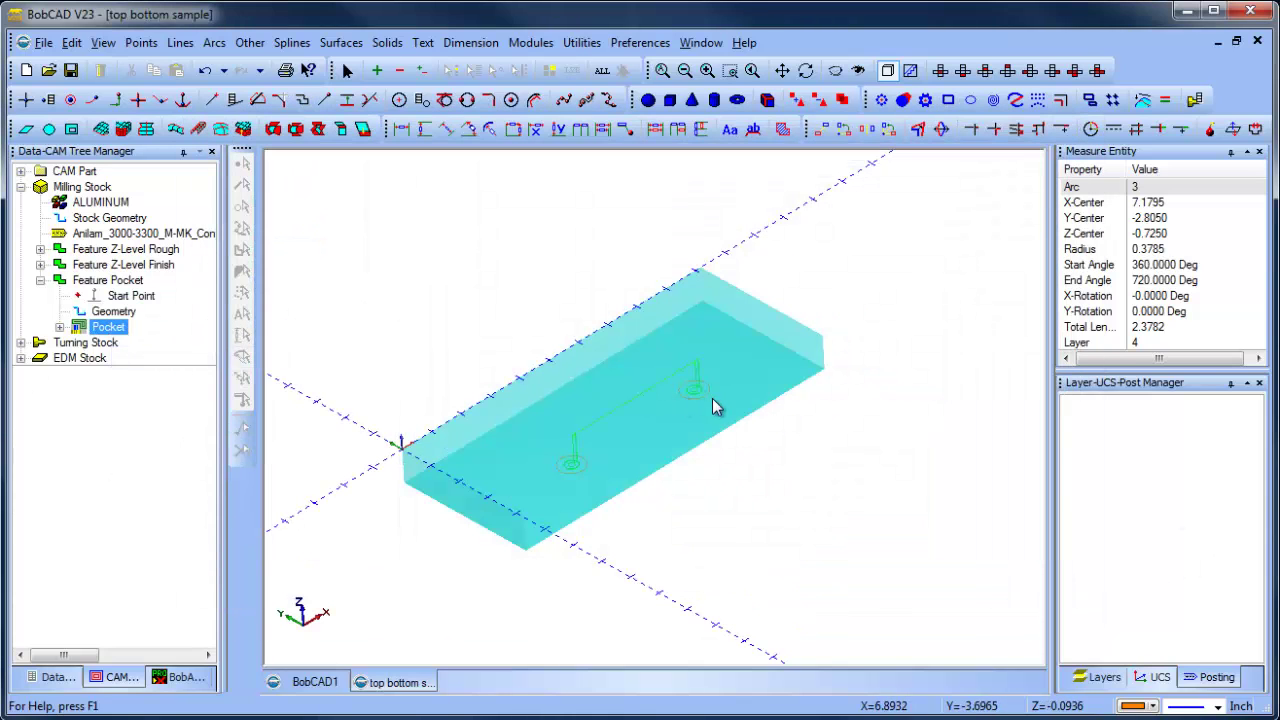
Blank the milling stock so that only the pocket toolpath and hole circles are displayed.
scroll(707, 412, up, 1)
scroll(707, 417, up, 2)
scroll(606, 323, down, 1)
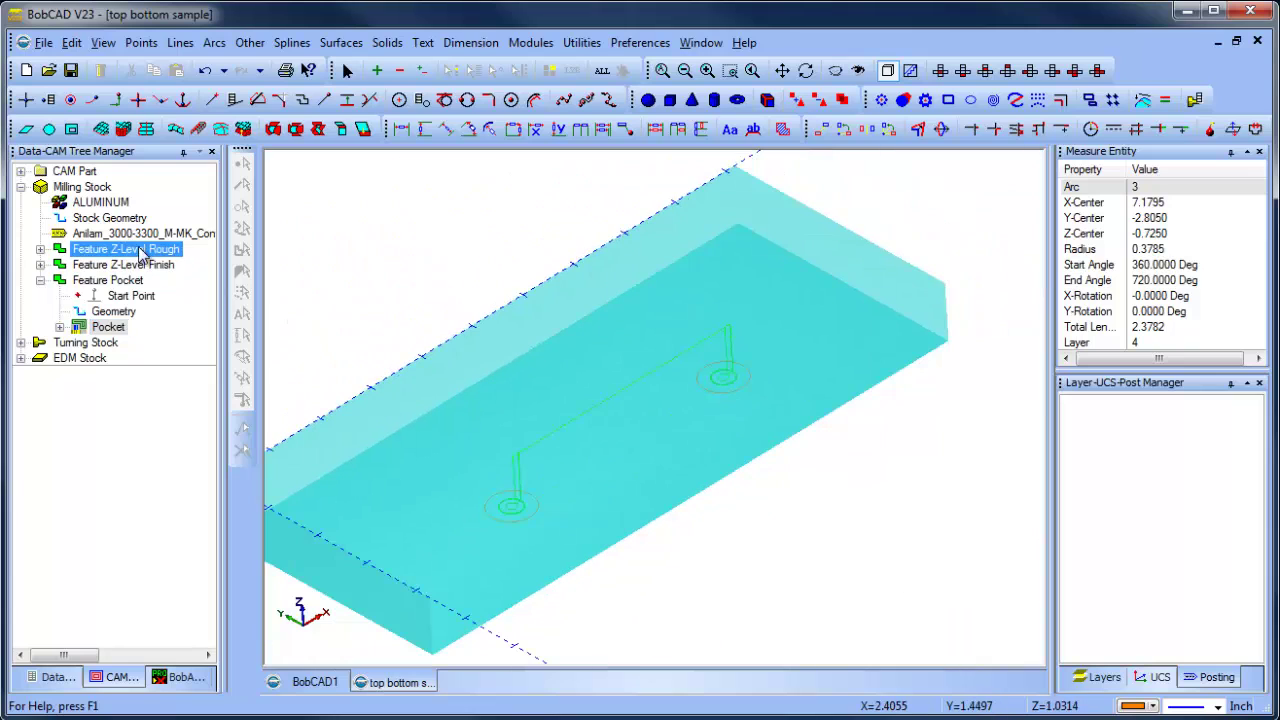
click(86, 188)
right_click(88, 189)
click(175, 394)
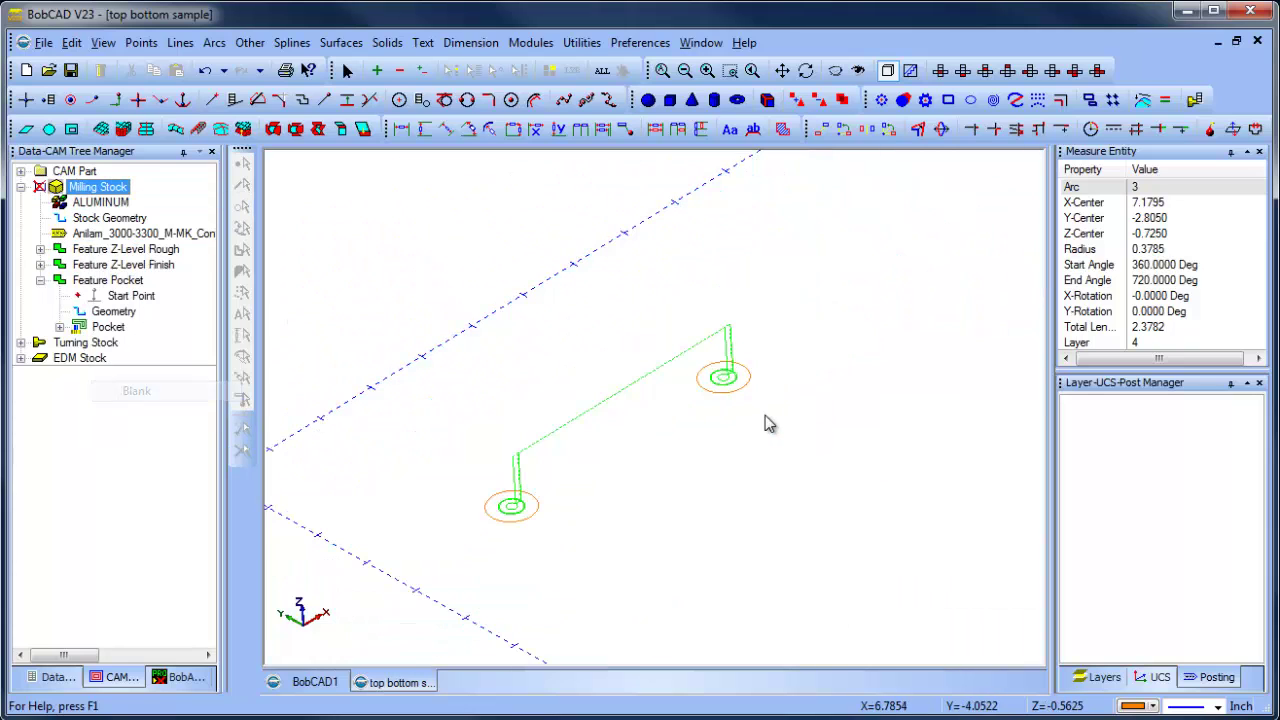
click(805, 70)
mouse_move(731, 412)
mouse_down()
mouse_move(749, 486)
mouse_move(742, 426)
mouse_up()
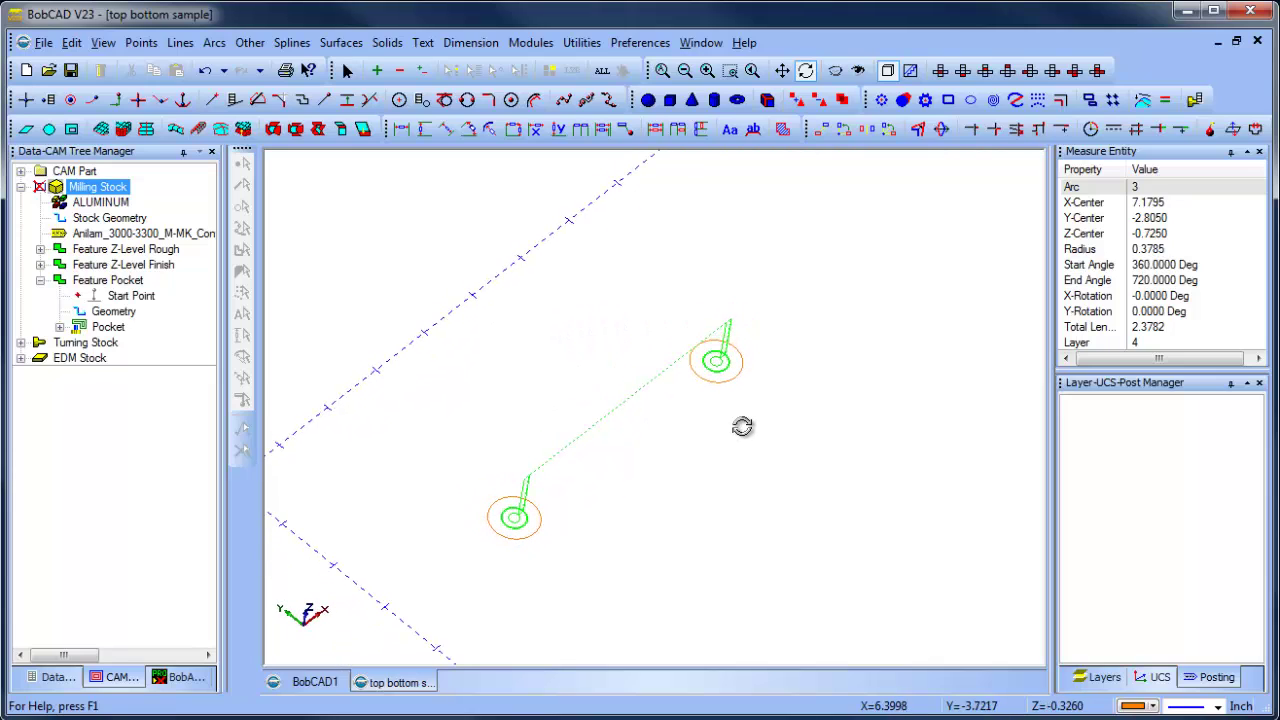
Expand the Z Level Finish feature and display its Semi/Finish toolpath.
click(1097, 678)
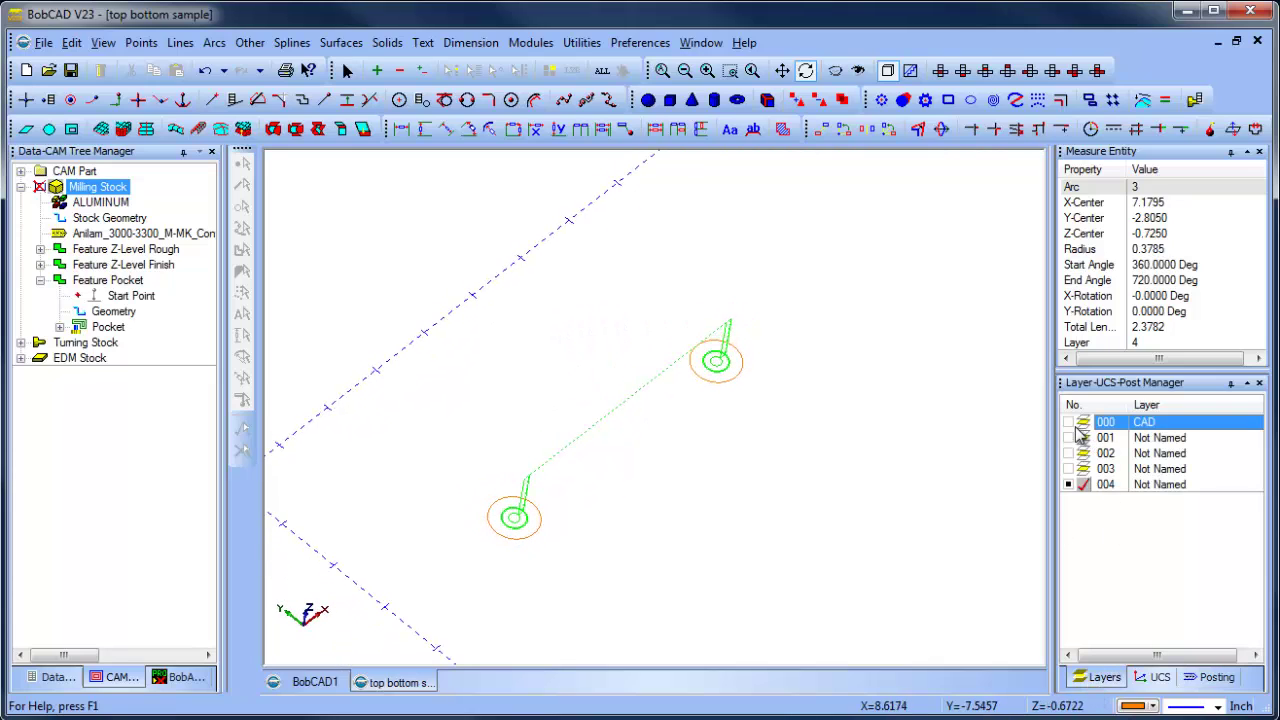
click(60, 284)
click(39, 265)
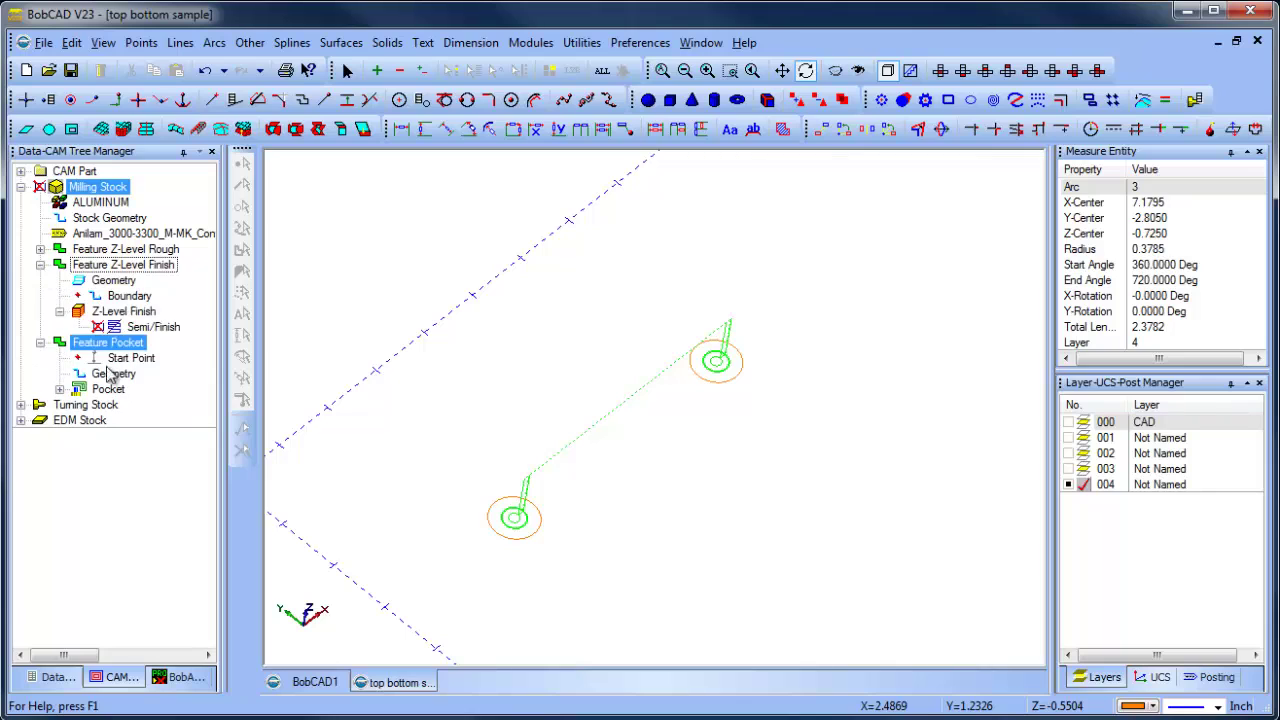
click(138, 327)
right_click(140, 327)
click(205, 364)
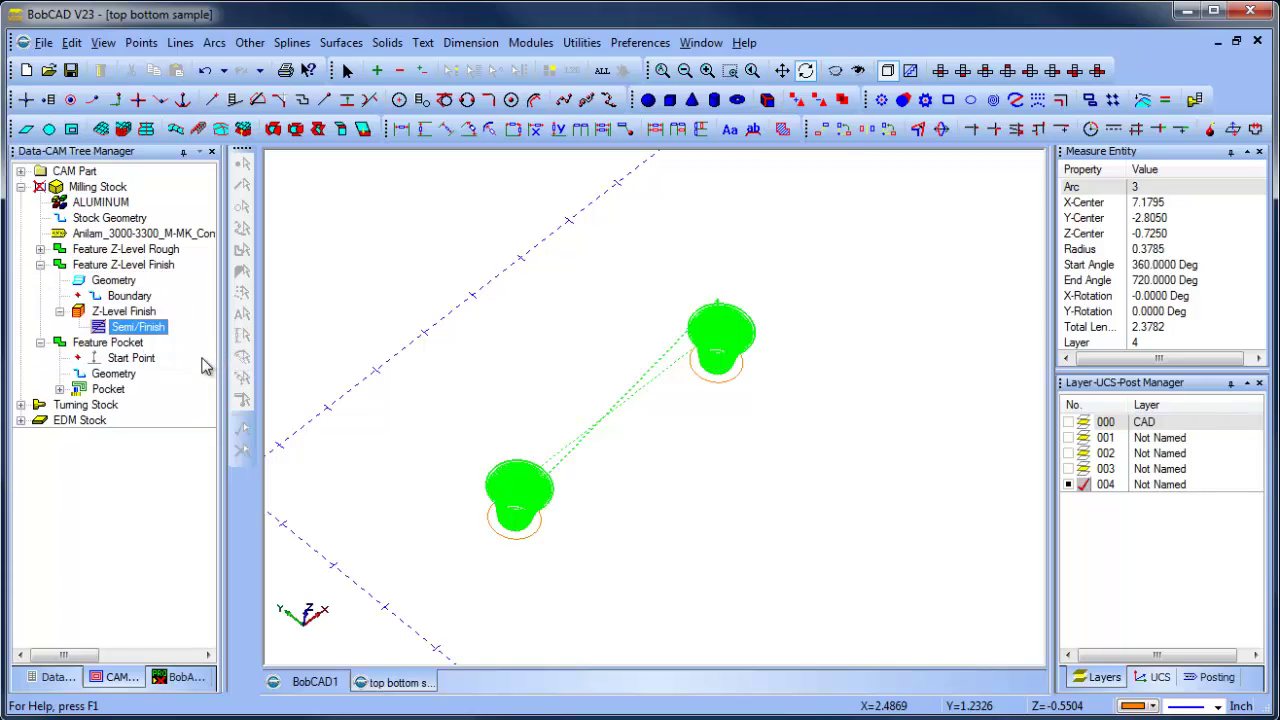
Expand the Z Level Rough feature and display its Rough toolpath together with the other toolpaths.
click(39, 249)
click(138, 311)
right_click(138, 311)
click(229, 348)
middle_drag(766, 486, 740, 485)
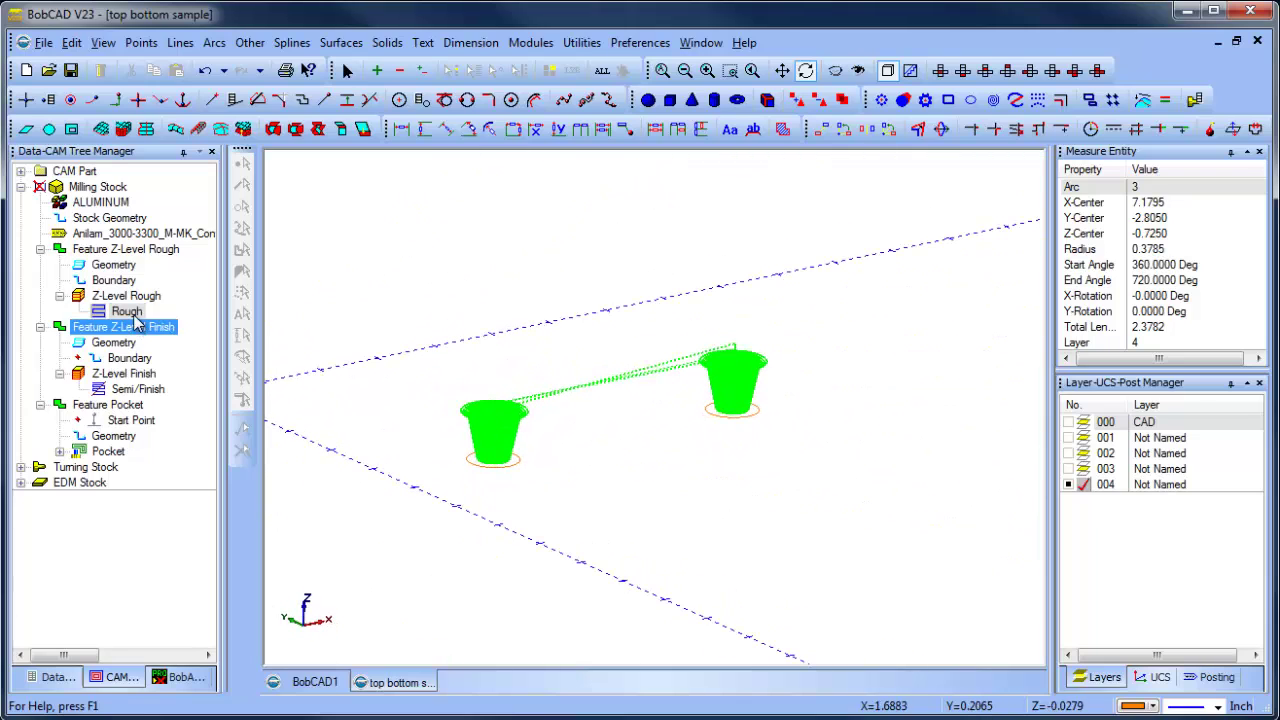
Blank the Rough and Finish toolpaths of the pocket feature.
click(112, 439)
click(108, 451)
click(60, 451)
click(126, 467)
right_click(126, 470)
click(168, 498)
right_click(126, 484)
click(168, 514)
Blank the Semi/Finish toolpath of the Z Level Finish feature to view the Z Level Rough toolpath alone.
click(134, 406)
right_click(140, 389)
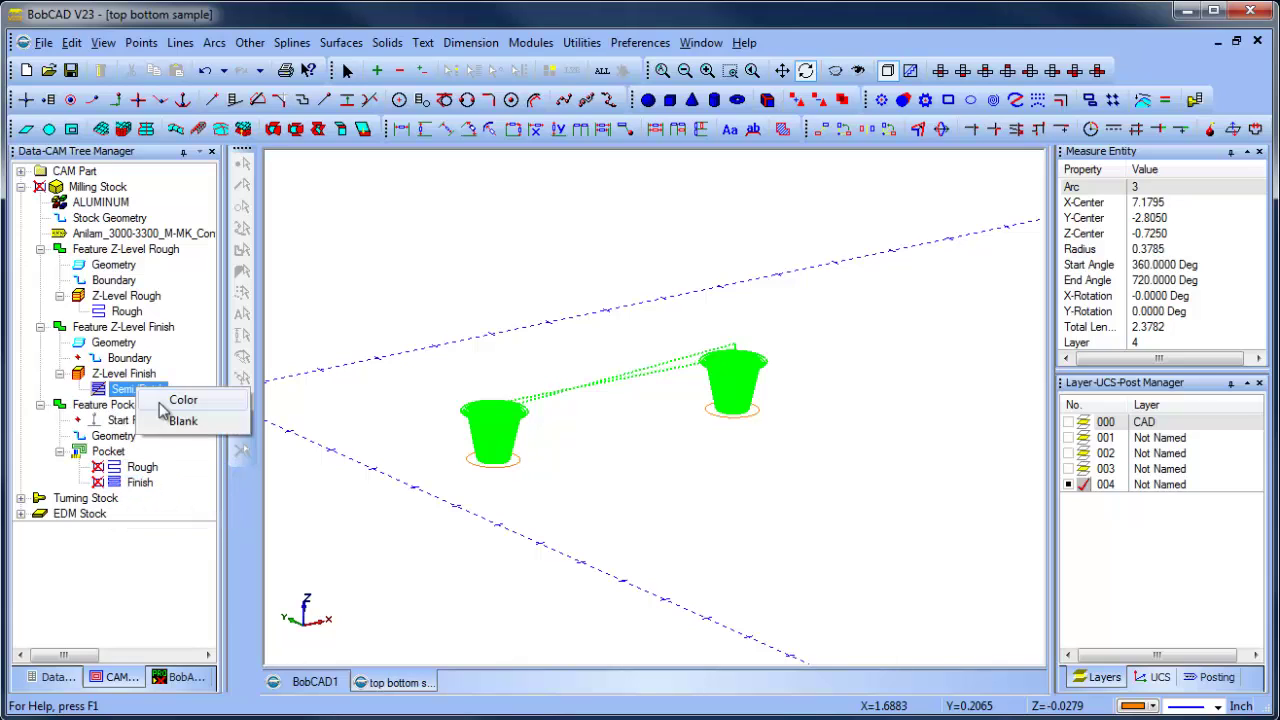
click(170, 418)
click(128, 312)
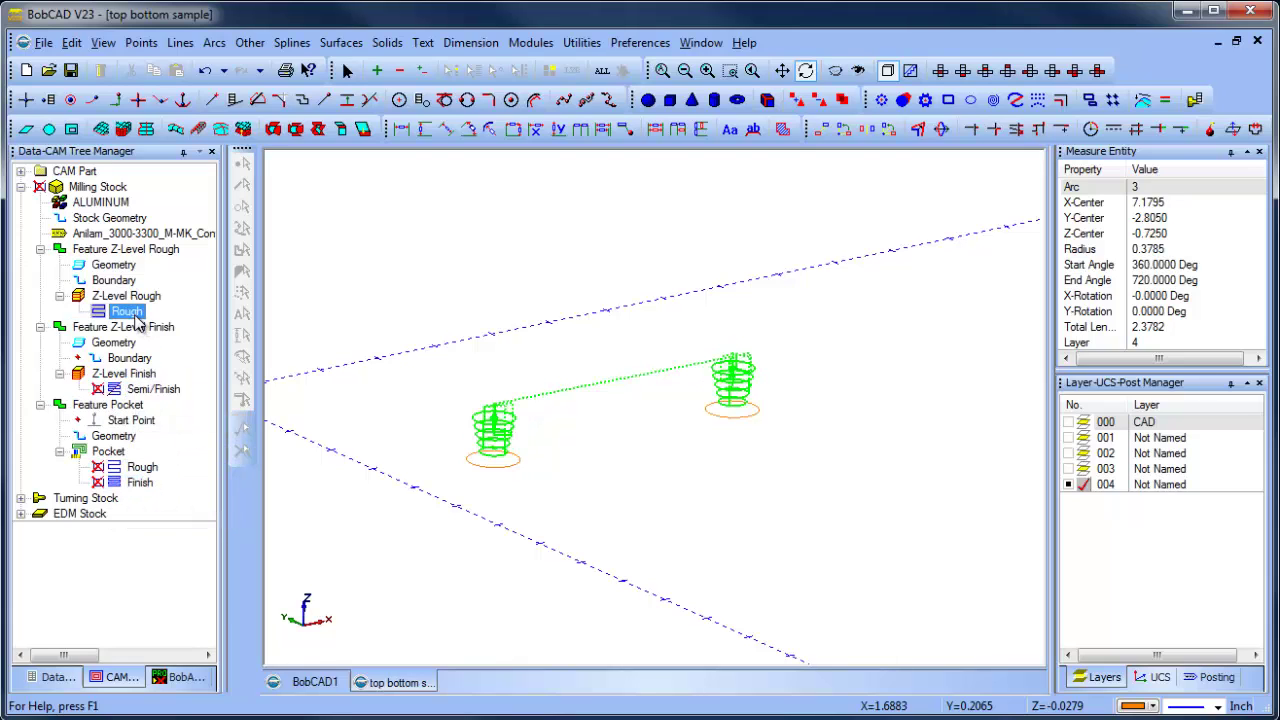
Blank the Z Level Rough toolpath and display the Semi/Finish toolpath to examine it on its own.
right_click(136, 316)
click(180, 344)
right_click(145, 391)
click(188, 424)
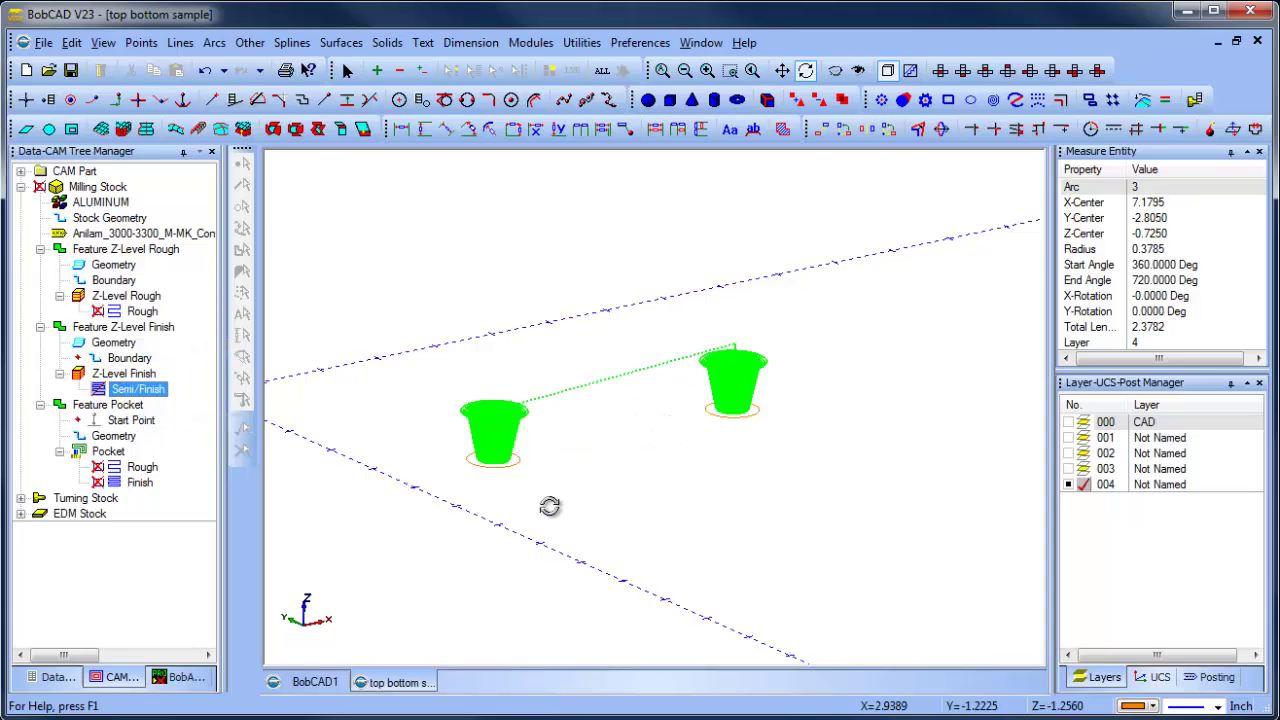
scroll(480, 475, up, 3)
scroll(528, 500, down, 1)
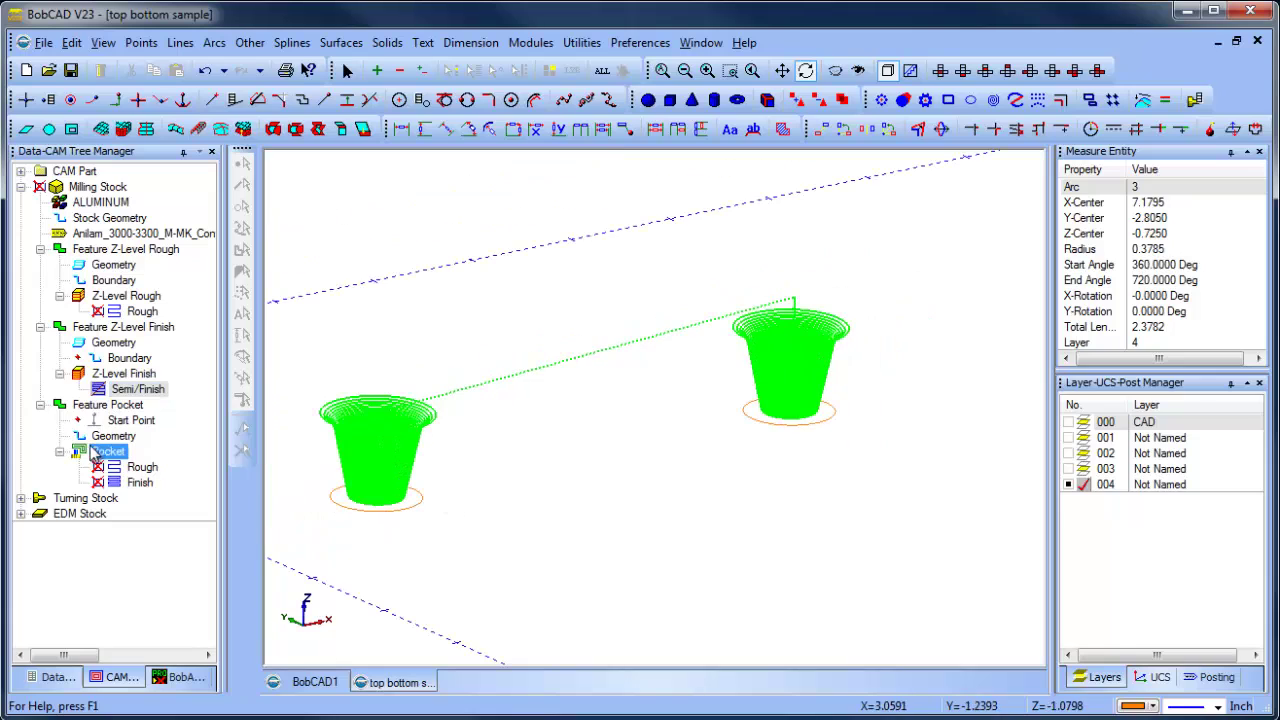
Blank the Semi/Finish toolpath and display the pocket's Rough toolpath to examine its passes at the hole bottoms.
right_click(140, 467)
click(135, 392)
right_click(137, 394)
click(194, 426)
right_click(130, 467)
click(198, 503)
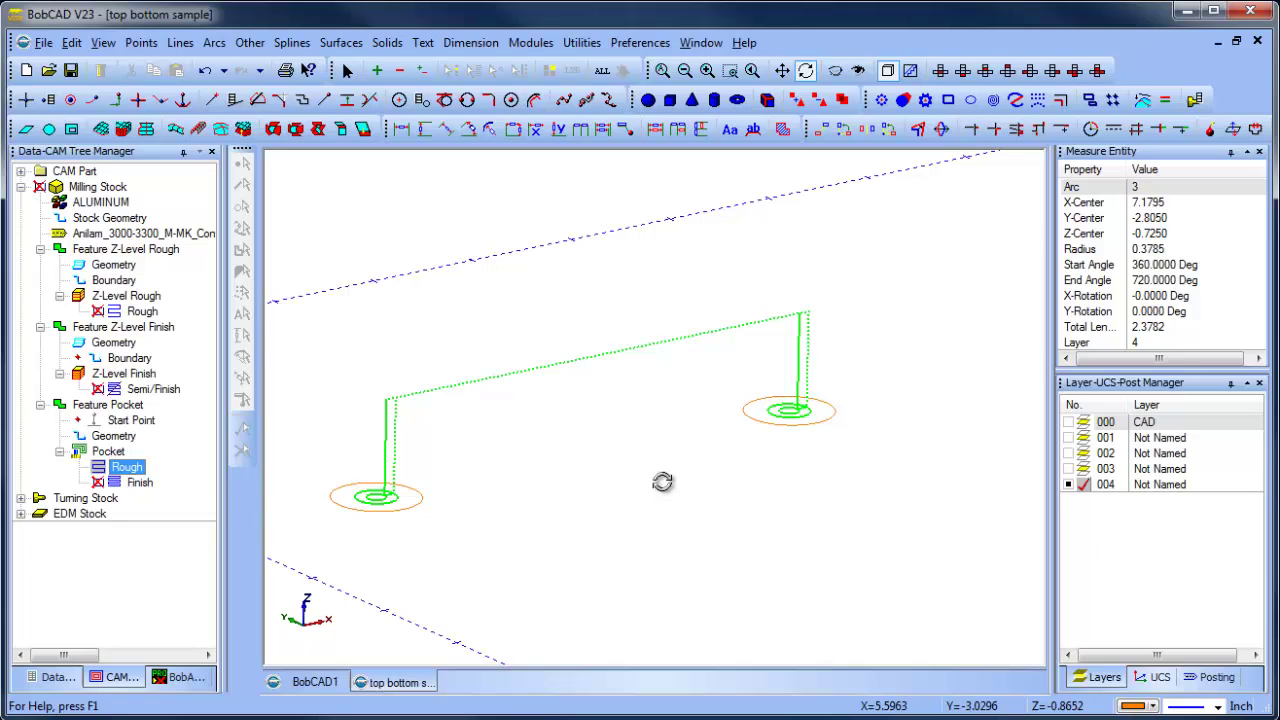
middle_drag(663, 480, 726, 406)
scroll(725, 410, down, 2)
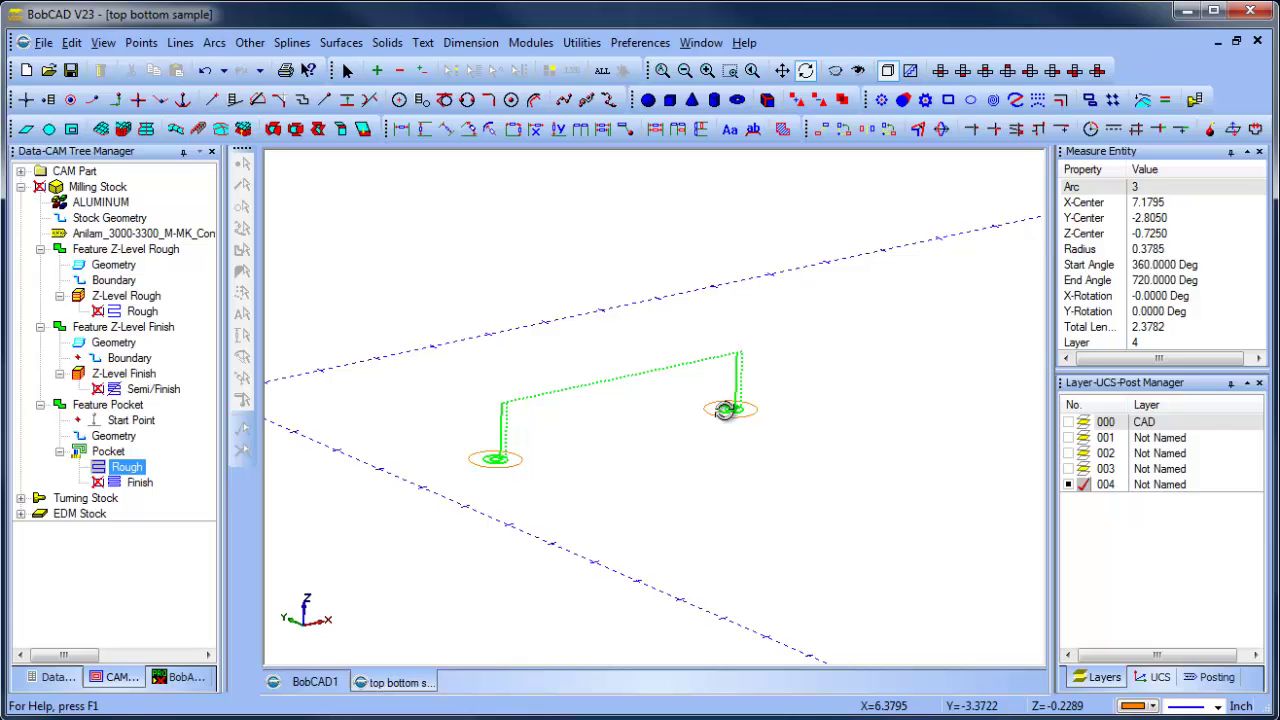
click(113, 280)
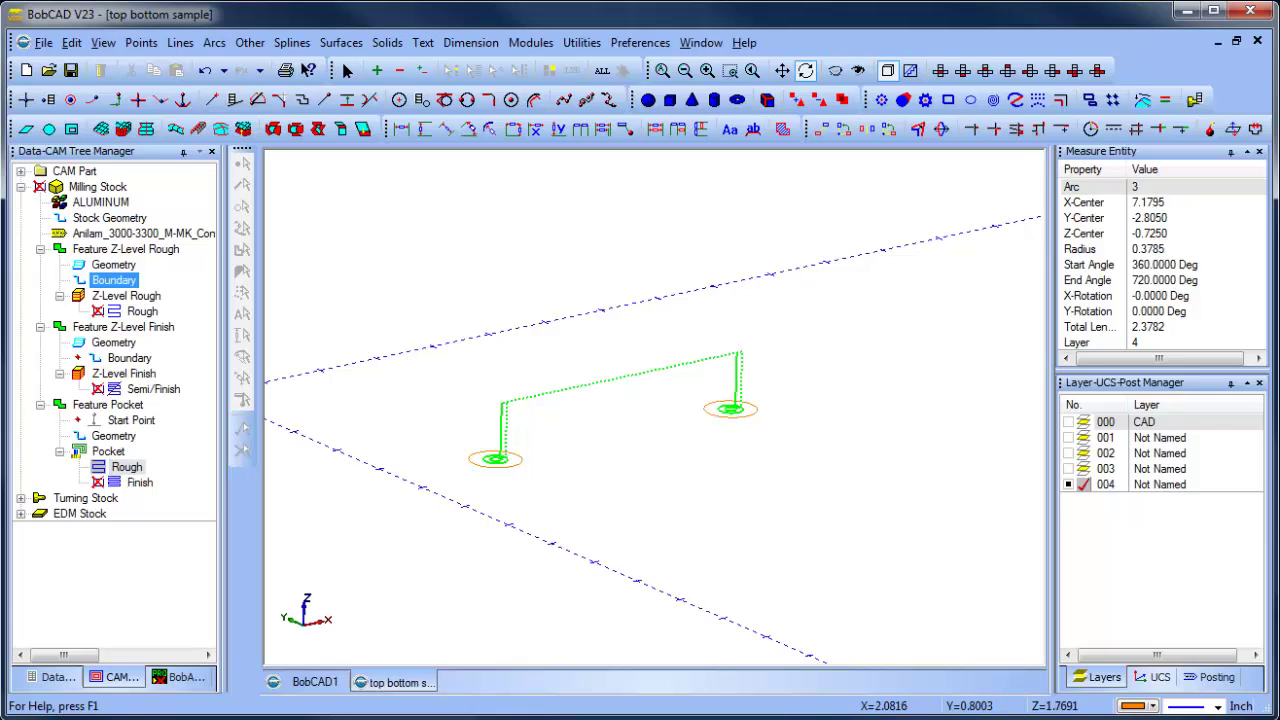